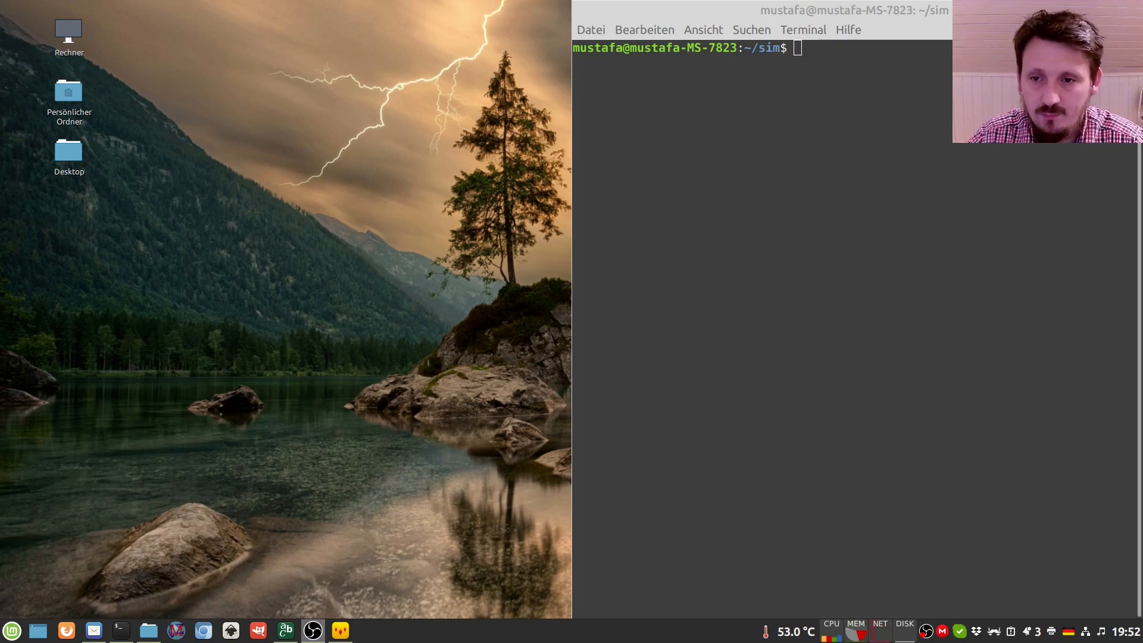
# - Open construction.cc and construction.hh in xed from the terminal and move the editor to the left half
pyautogui.click(870, 272)
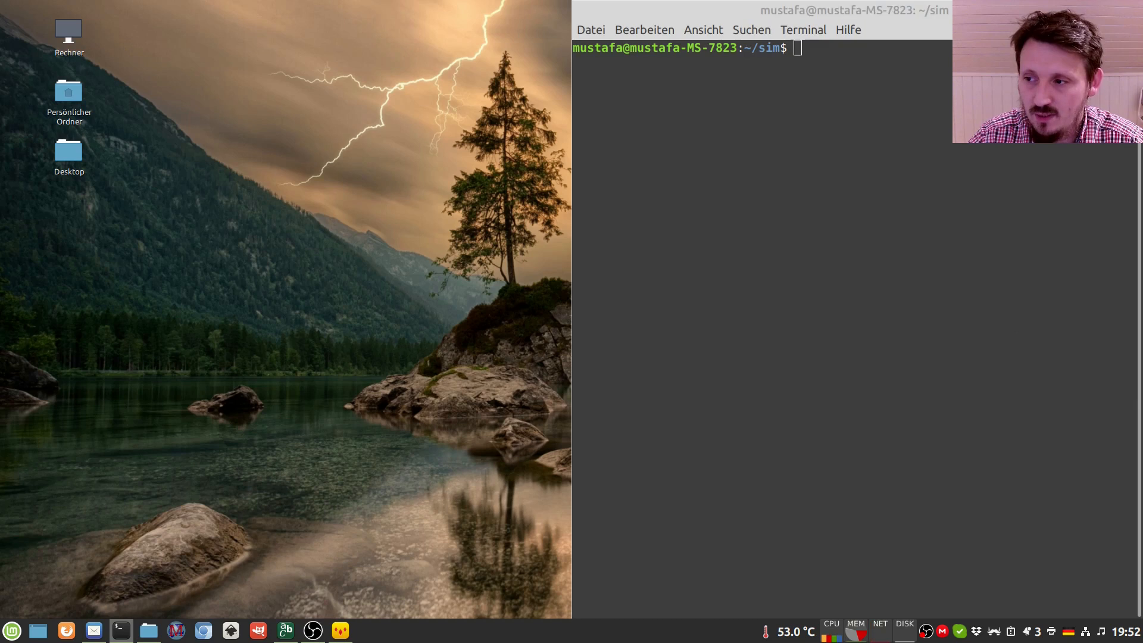
pyautogui.write('xed ')
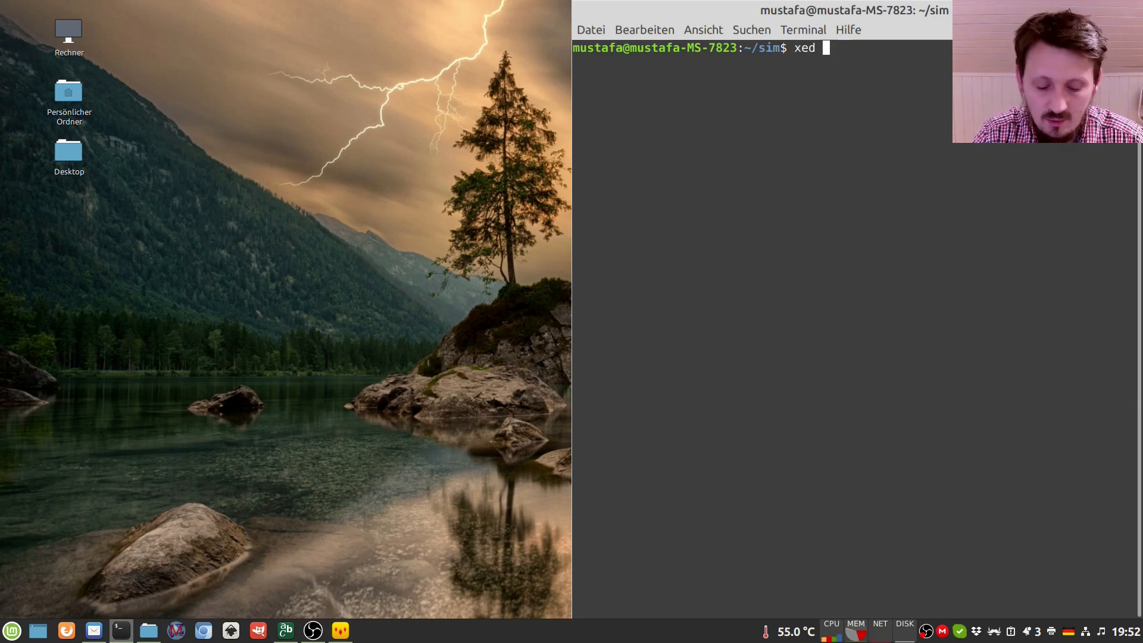
pyautogui.write('constr')
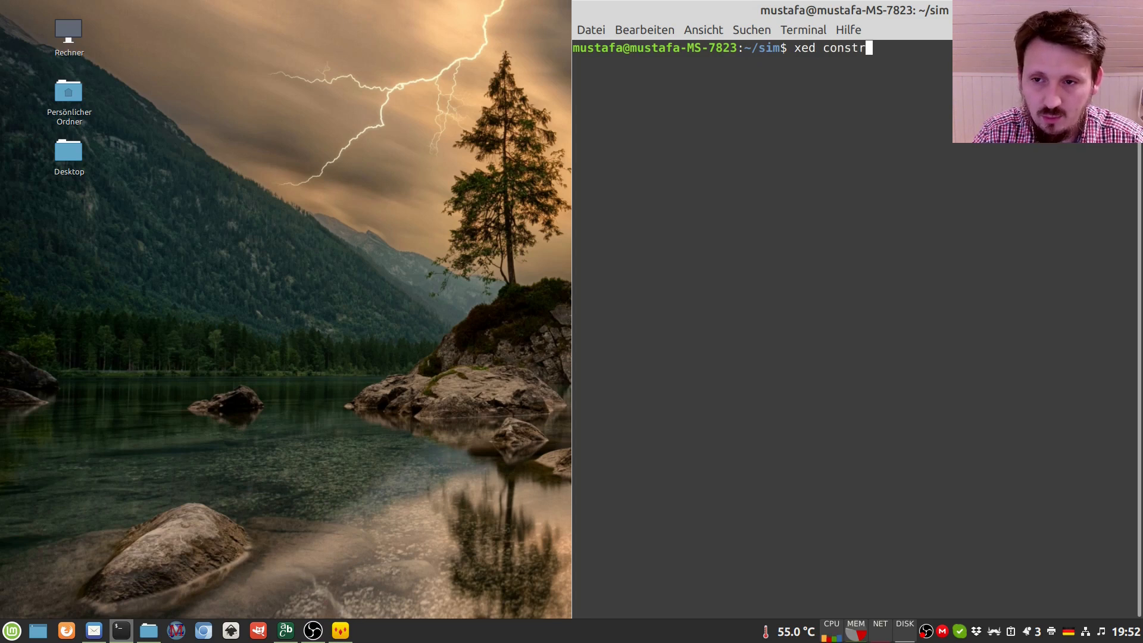
pyautogui.write('uction.')
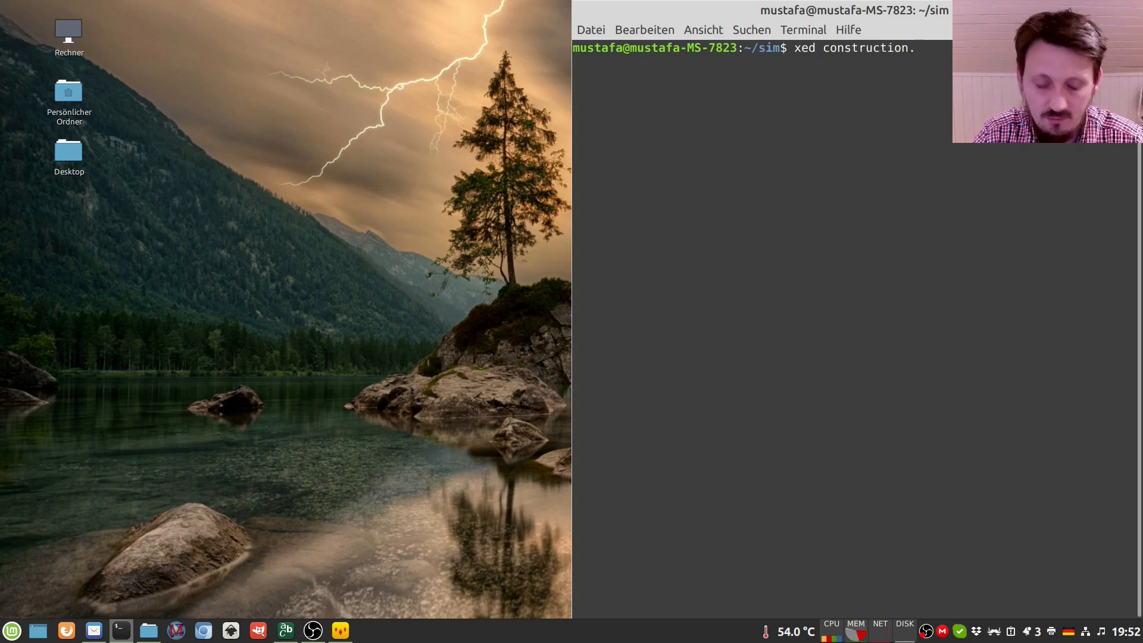
pyautogui.write('cc co')
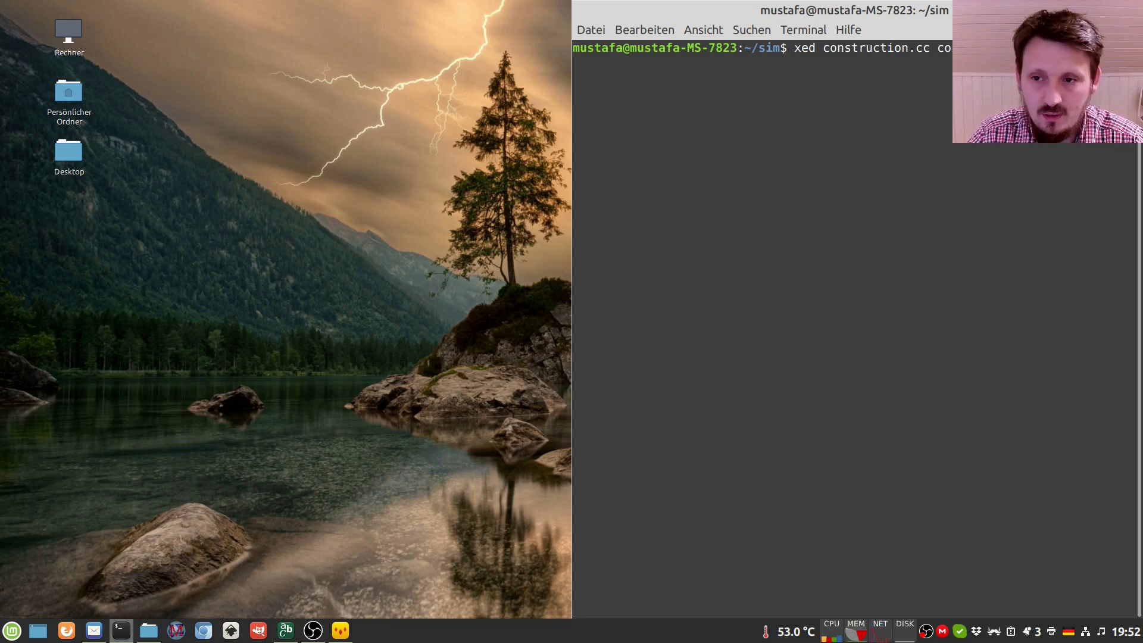
pyautogui.press('Return')
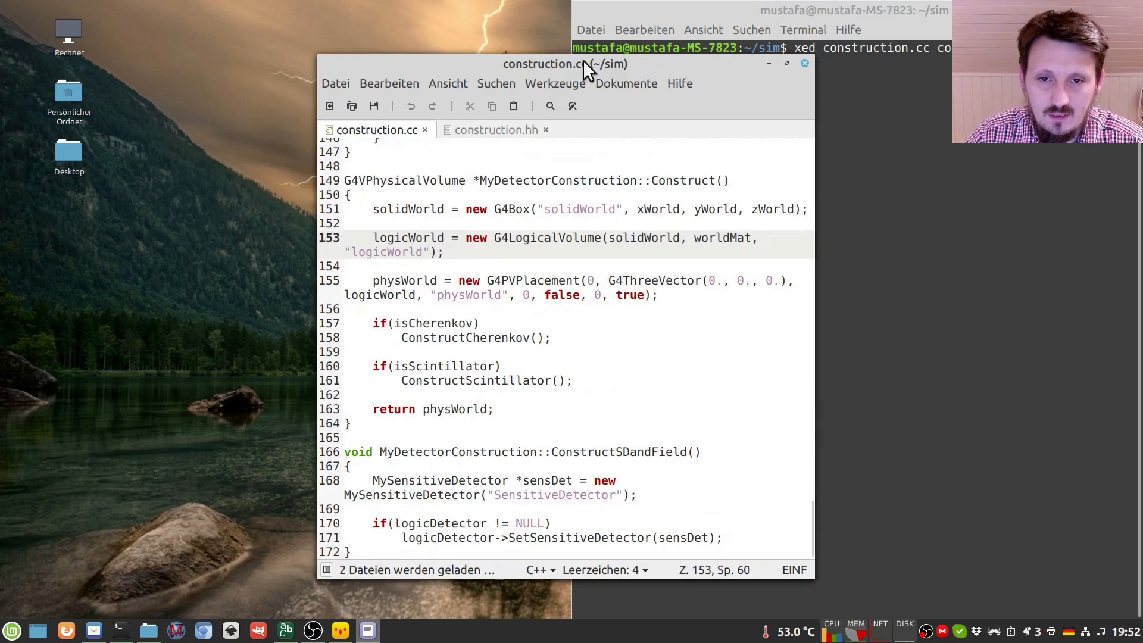
pyautogui.moveTo(585, 72); pyautogui.dragTo(3, 90)
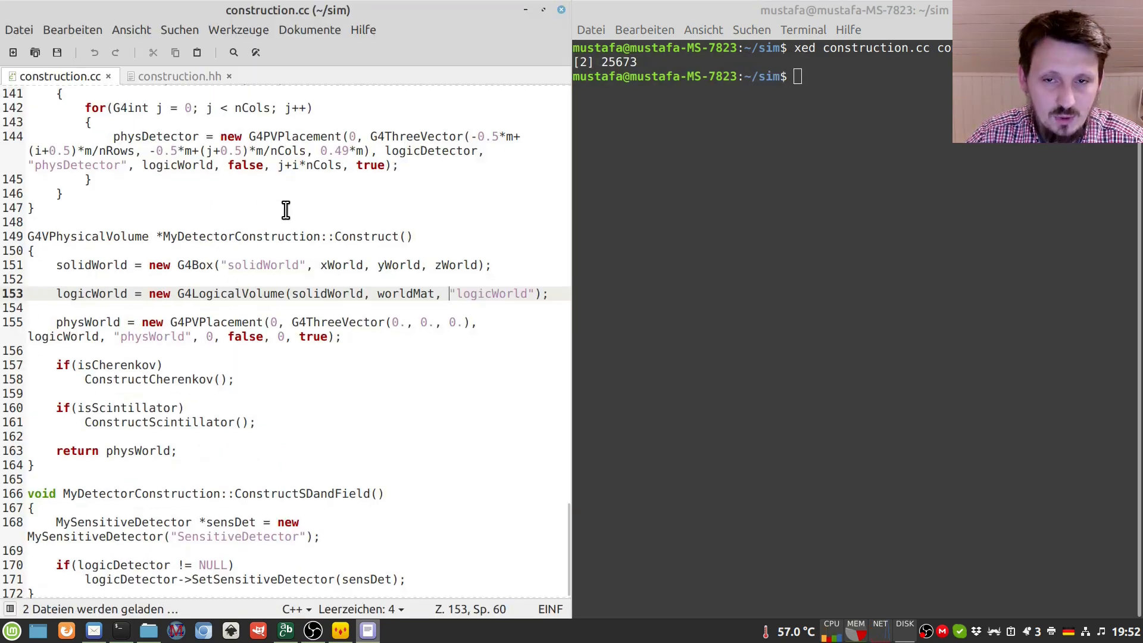
pyautogui.scroll(1, 285, 209)
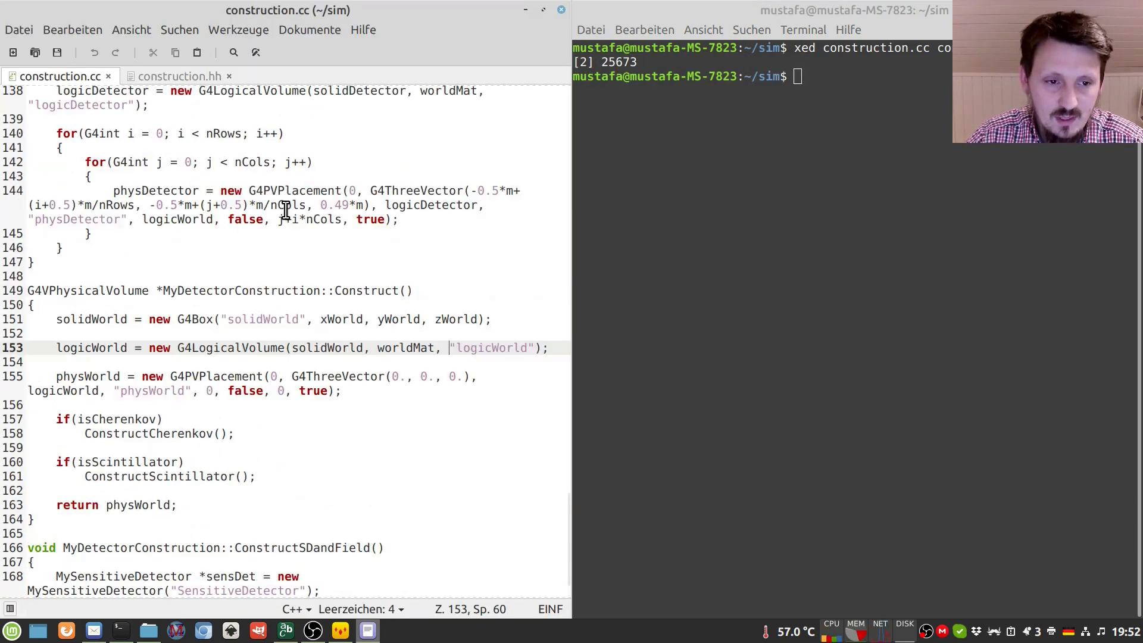
pyautogui.scroll(5, 285, 210)
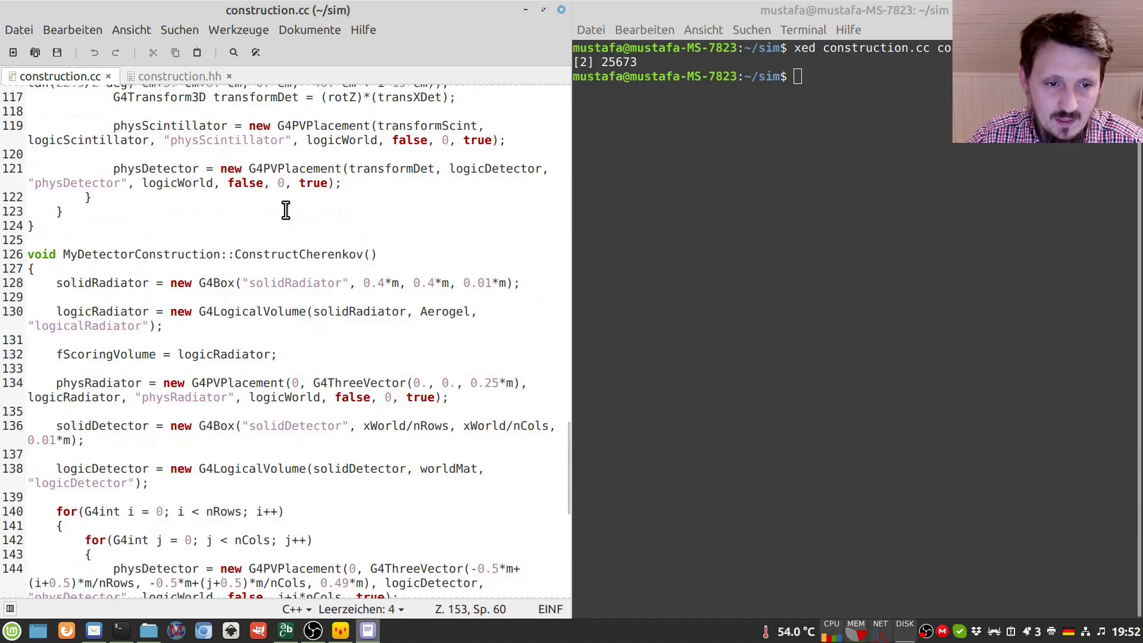
pyautogui.scroll(4, 286, 210)
pyautogui.scroll(4, 285, 209)
pyautogui.scroll(4, 286, 210)
pyautogui.scroll(5, 285, 210)
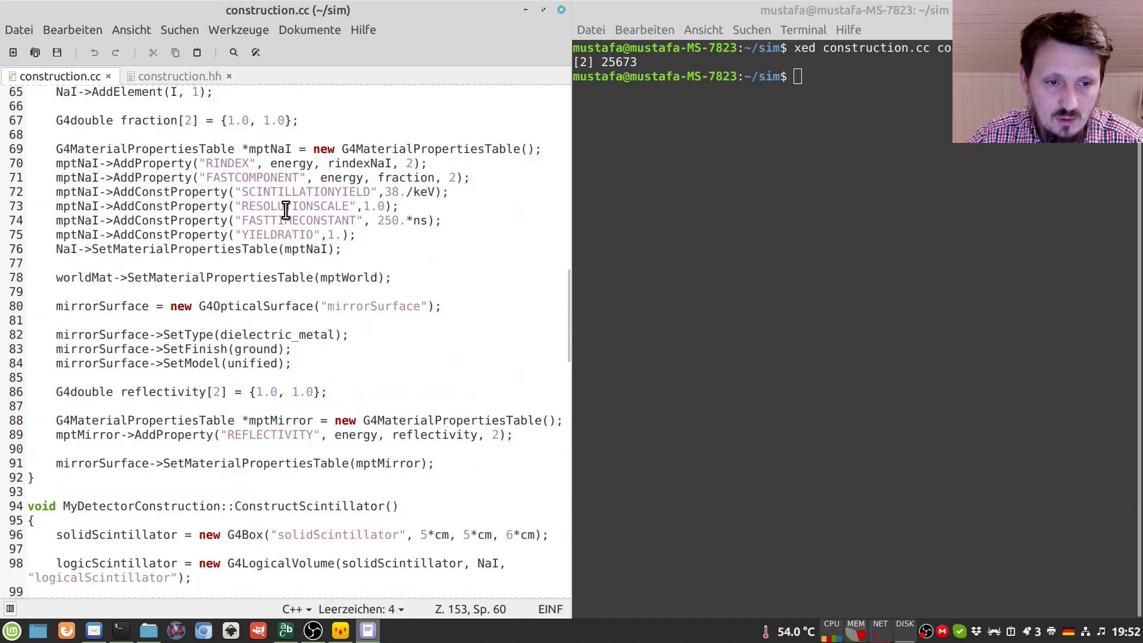
pyautogui.scroll(4, 285, 211)
pyautogui.scroll(5, 285, 210)
pyautogui.scroll(4, 285, 210)
pyautogui.scroll(3, 284, 209)
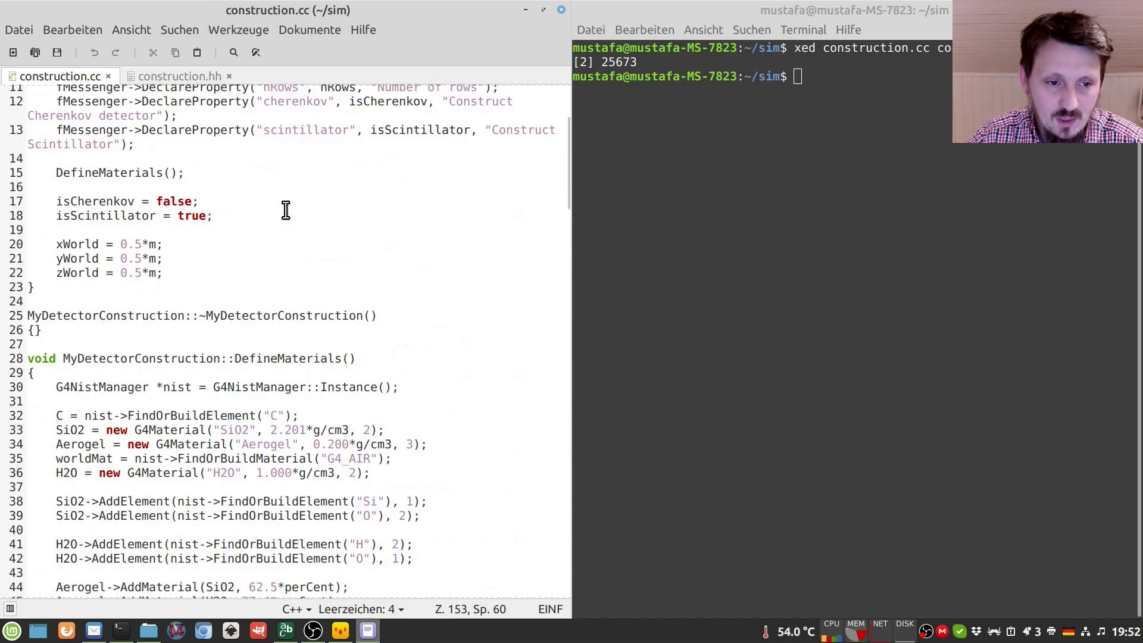
# - Change xWorld, yWorld and zWorld from 0.5*m to 5*m each
pyautogui.click(128, 244)
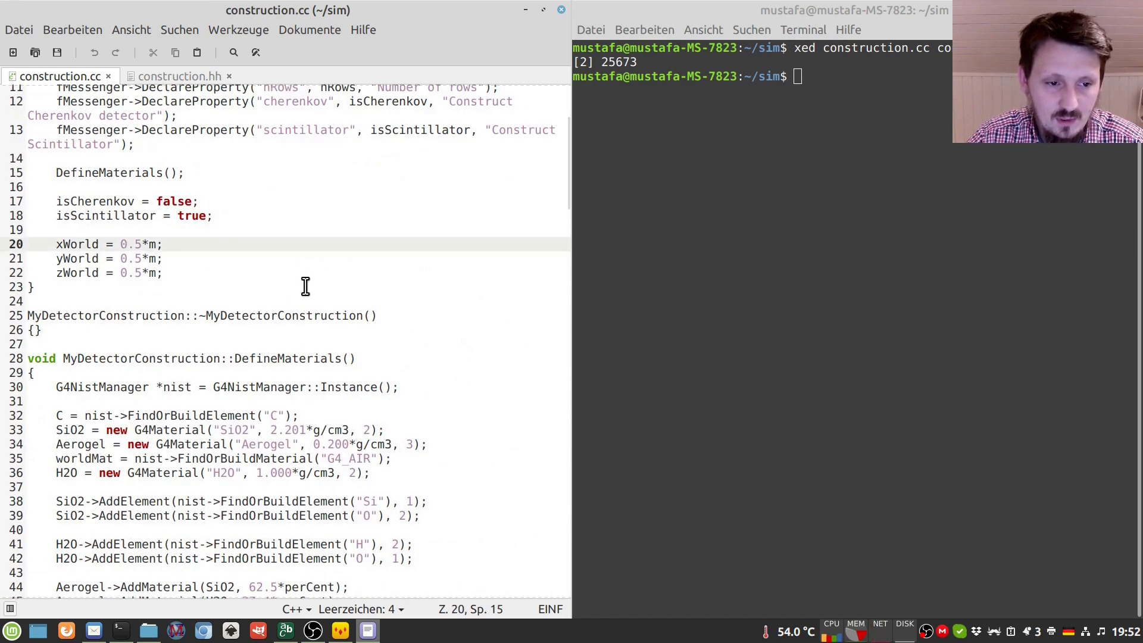
pyautogui.press('Left')
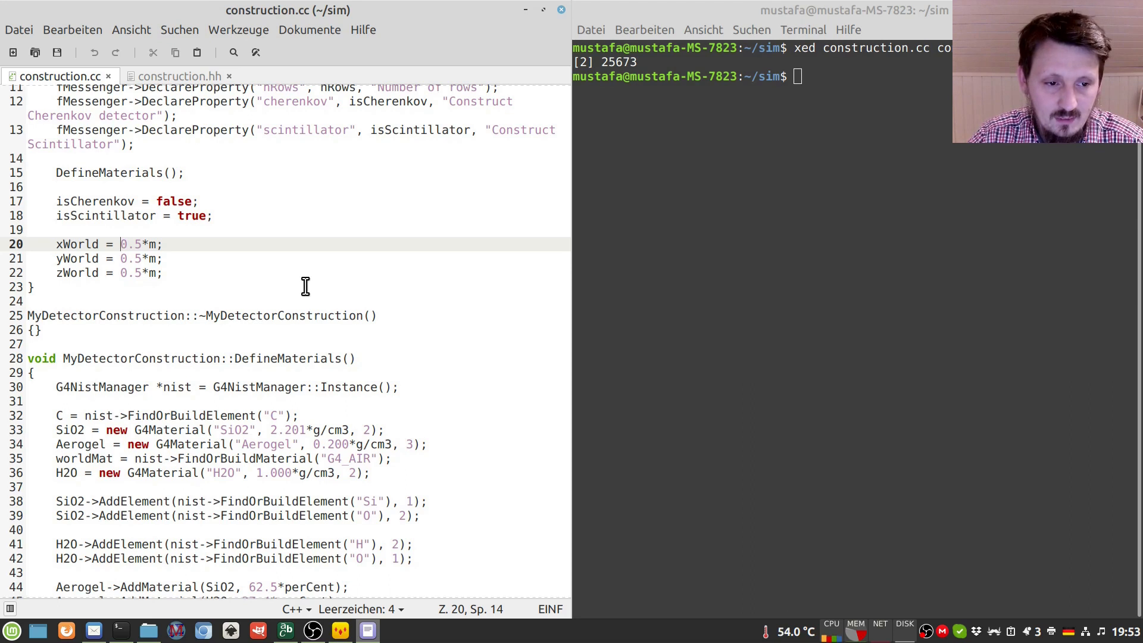
pyautogui.press('Delete')
pyautogui.press('Delete')
pyautogui.press('Down')
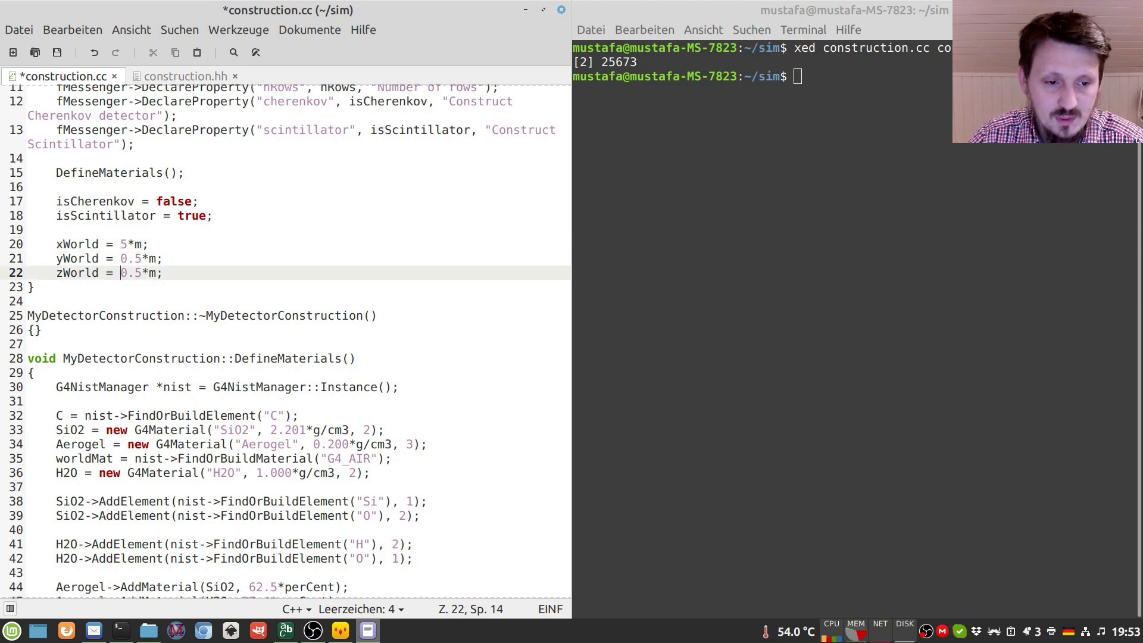
pyautogui.press('Delete')
pyautogui.press('Delete')
pyautogui.press('Down')
pyautogui.press('Delete')
pyautogui.press('Delete')
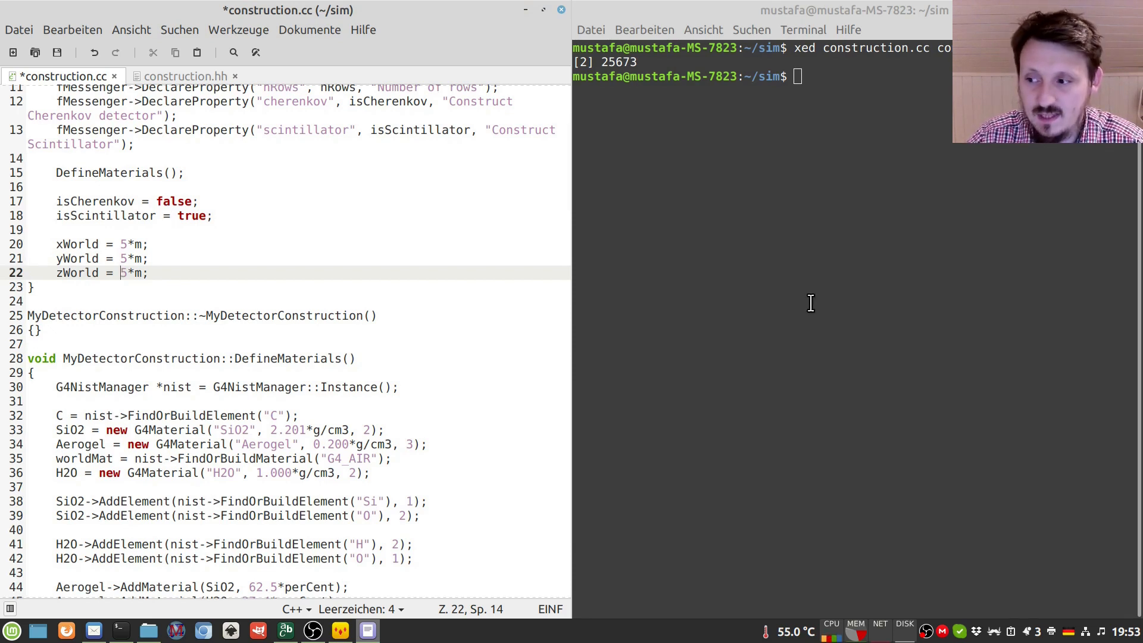
# - Add ', isTOF' to the G4bool flag line in construction.hh and save the header
pyautogui.click(347, 158)
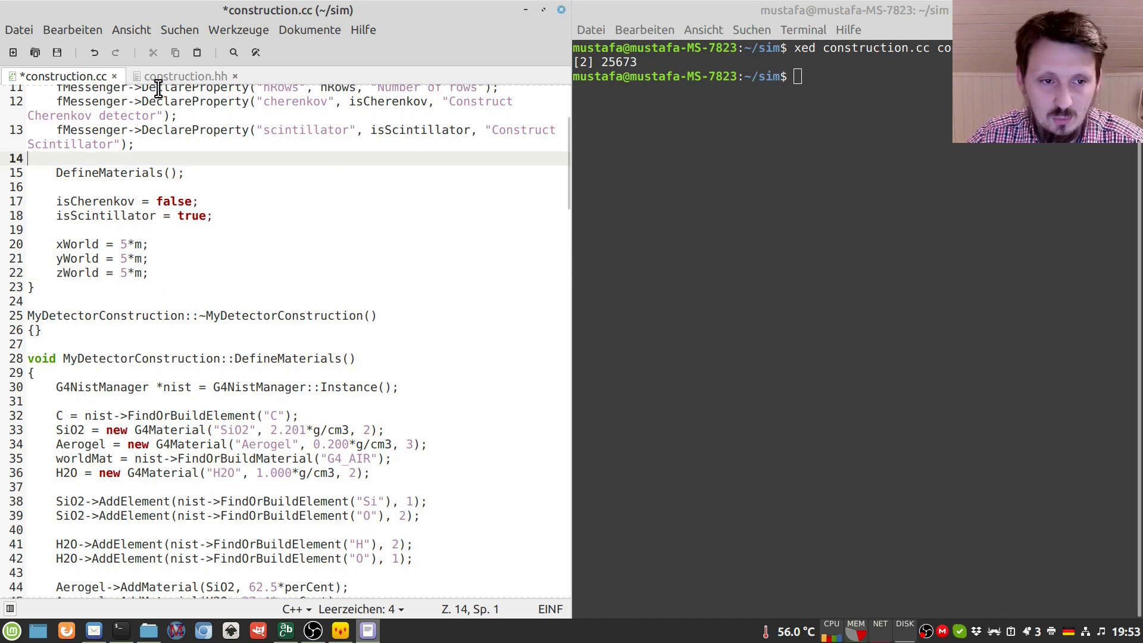
pyautogui.scroll(3, 230, 215)
pyautogui.scroll(2, 230, 214)
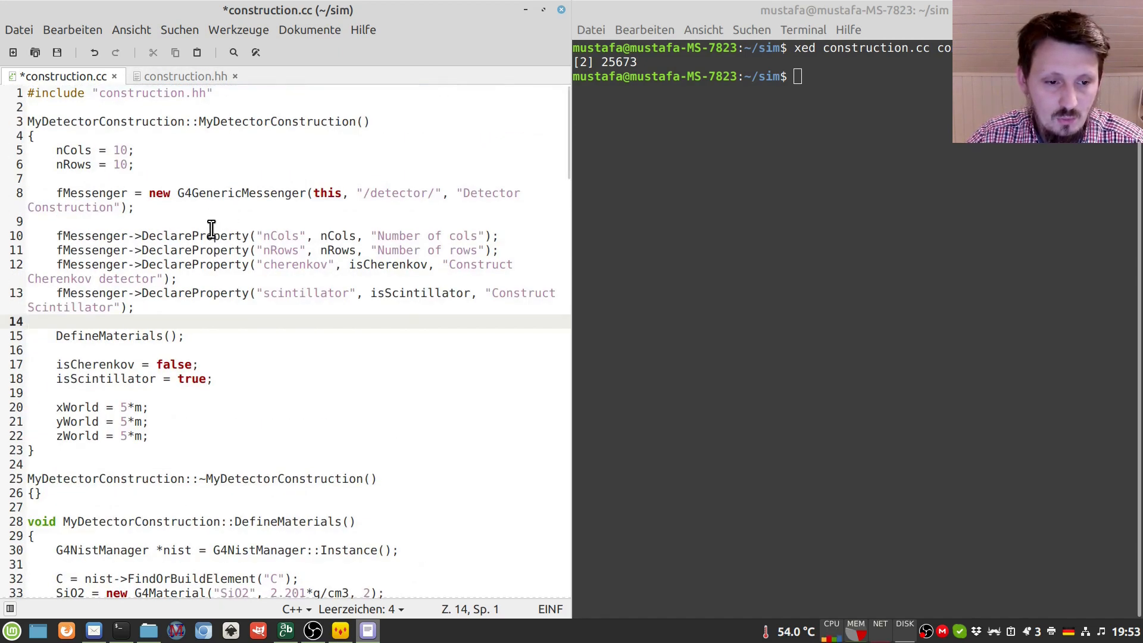
pyautogui.scroll(-4, 206, 247)
pyautogui.scroll(2, 206, 248)
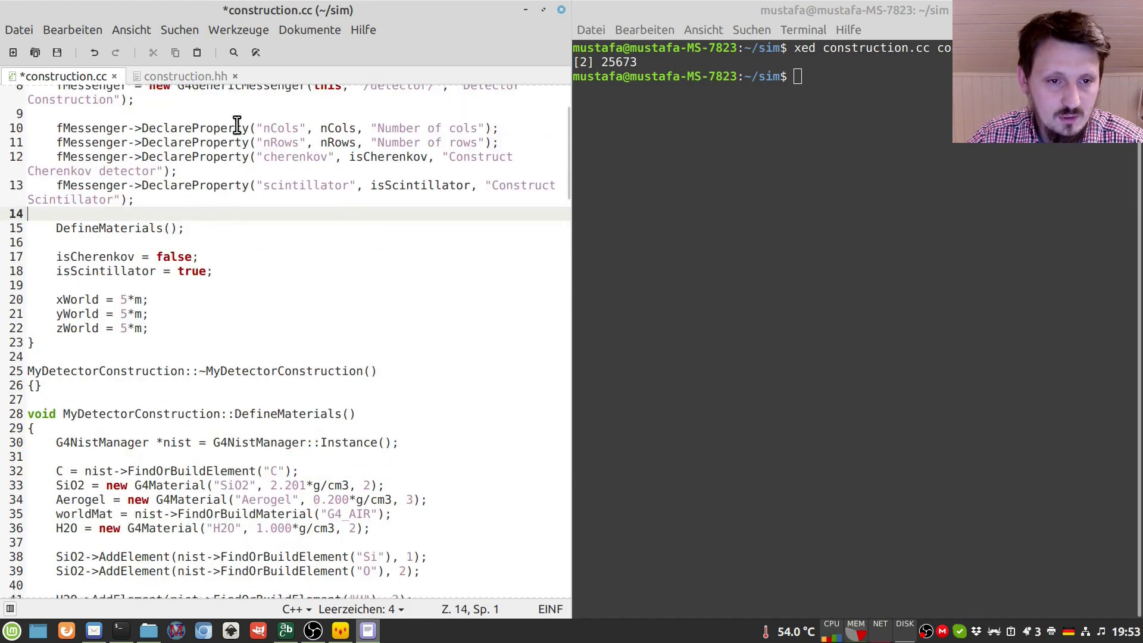
pyautogui.click(184, 76)
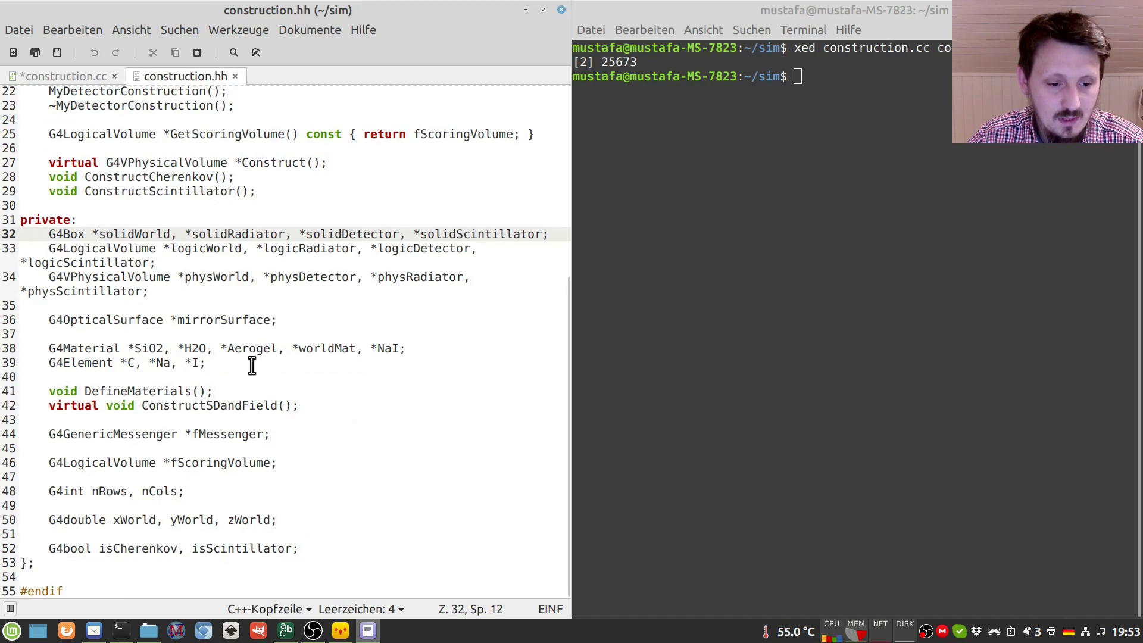
pyautogui.click(309, 548)
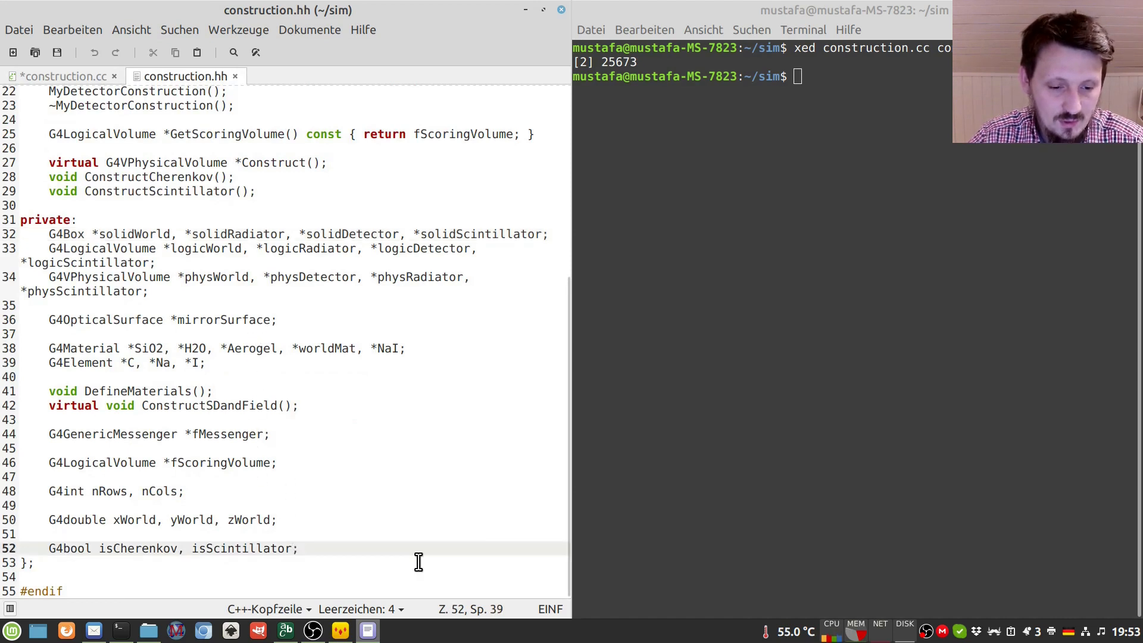
pyautogui.write(', is')
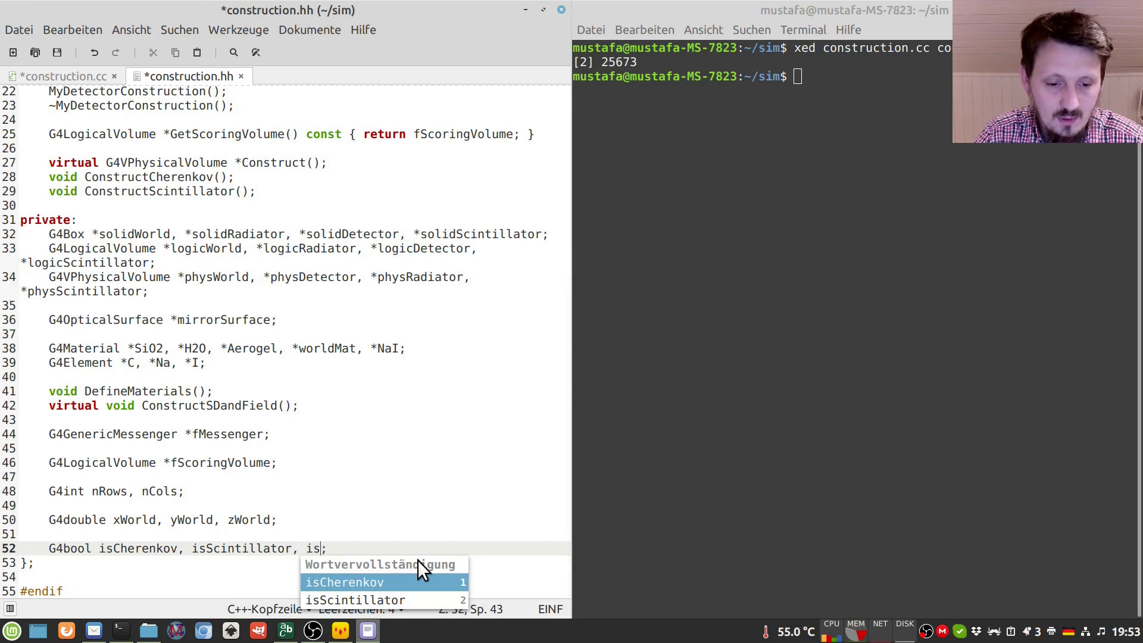
pyautogui.write('TOF')
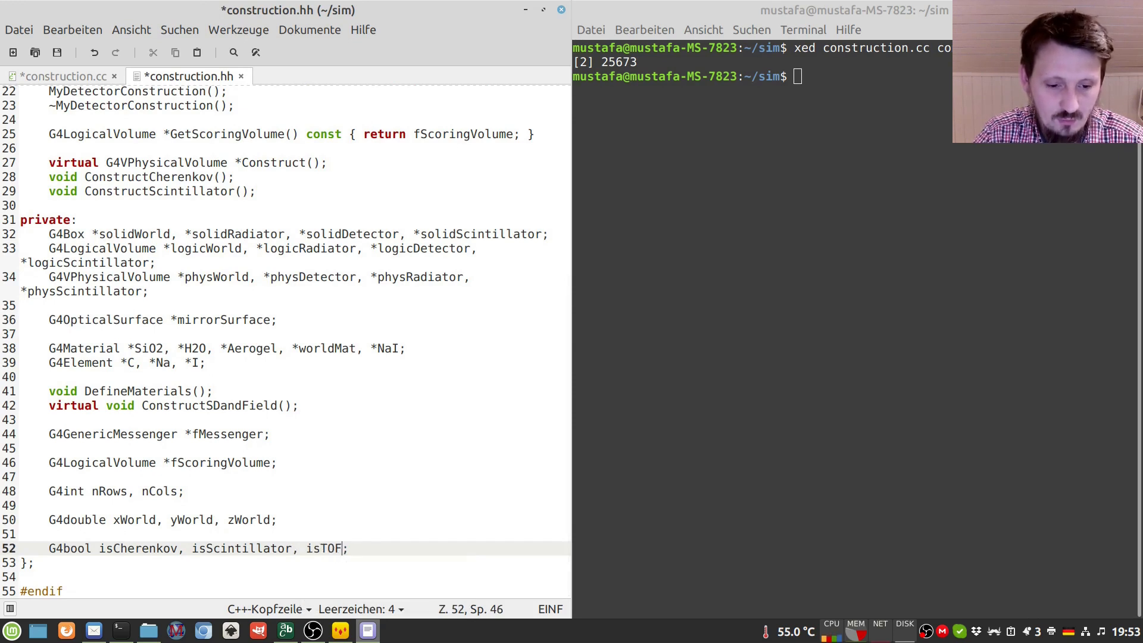
pyautogui.hotkey('ctrl', 's')
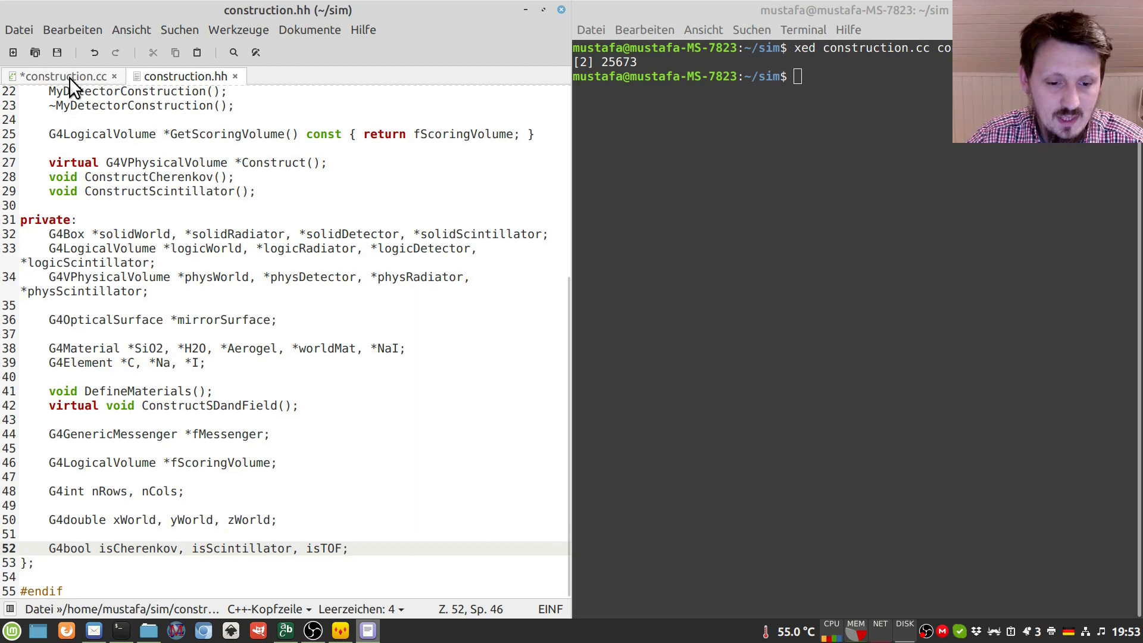
# - In construction.cc set isScintillator = false and start a new line for isTOF = true
pyautogui.click(69, 77)
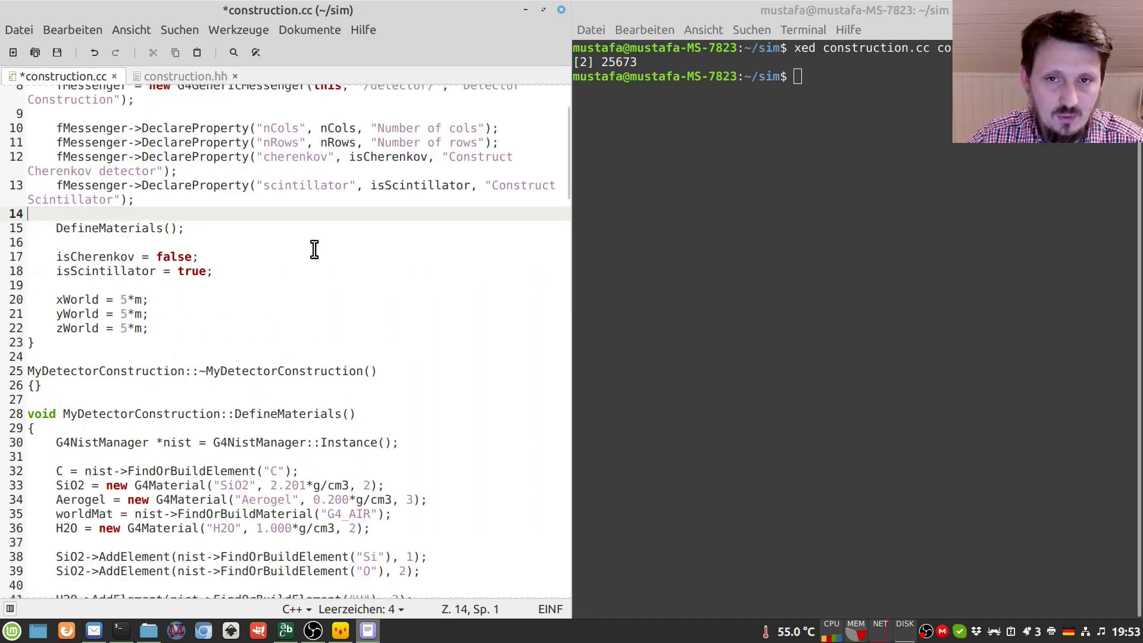
pyautogui.click(273, 271)
pyautogui.press('BackSpace')
pyautogui.press('BackSpace')
pyautogui.press('BackSpace')
pyautogui.write('f')
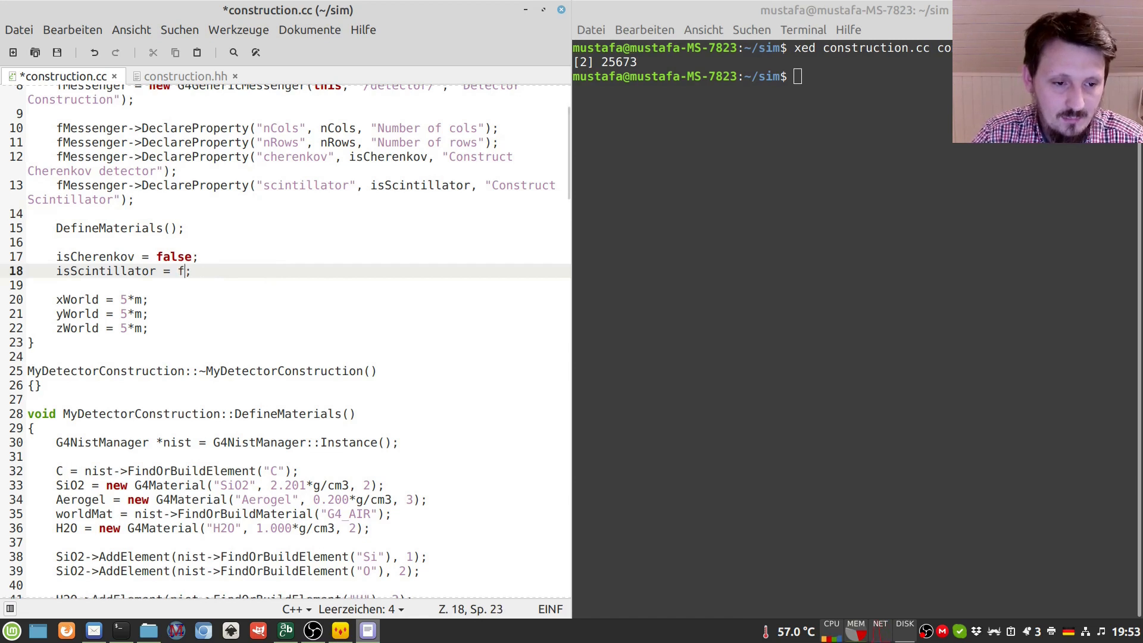
pyautogui.write('alse')
pyautogui.press('End')
pyautogui.press('Return')
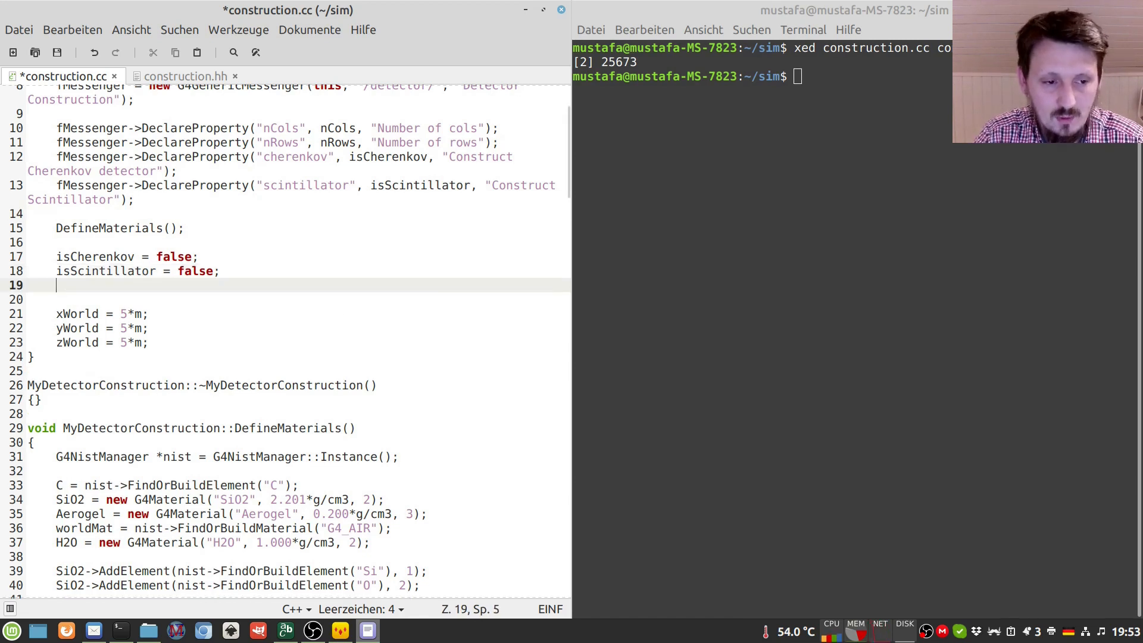
pyautogui.write('is')
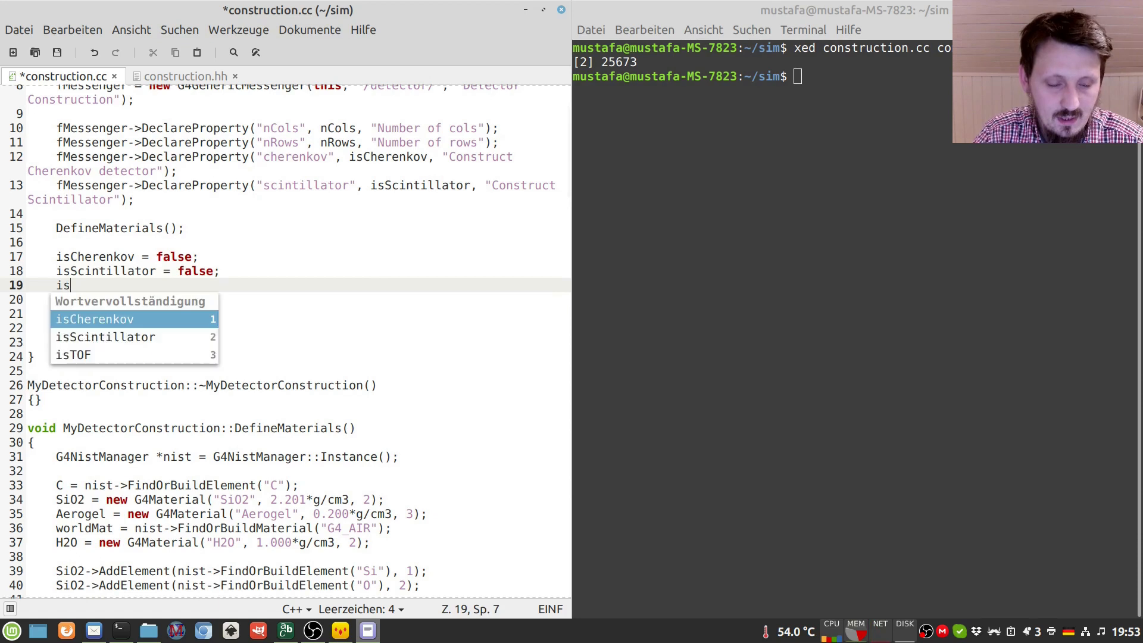
pyautogui.write('TOF = ')
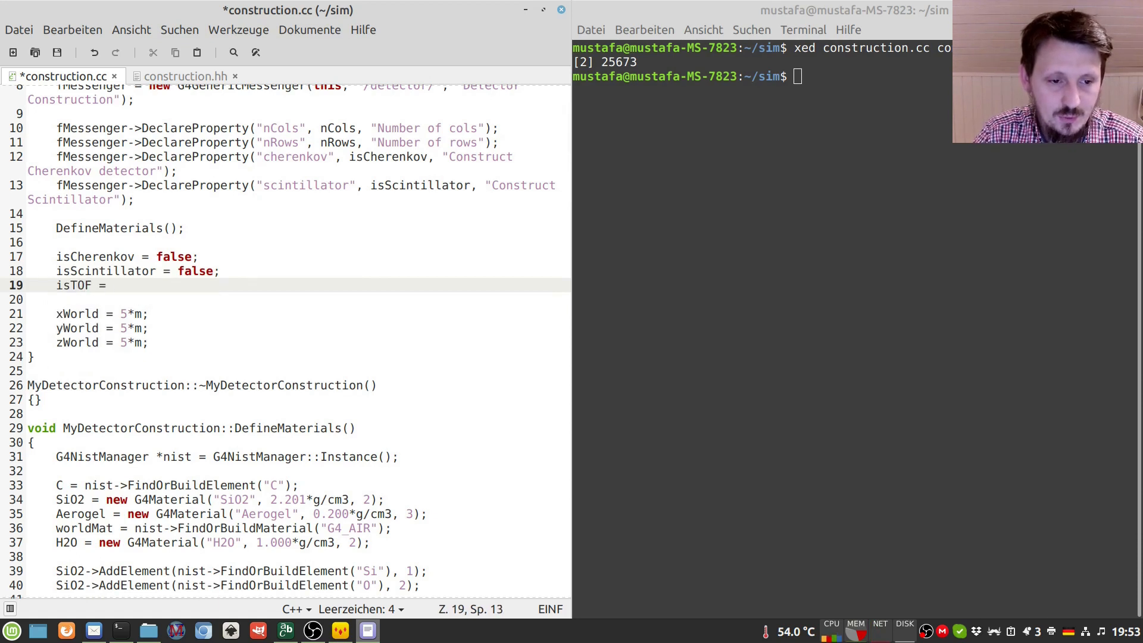
pyautogui.write('true;')
# - Duplicate the scintillator DeclareProperty line as "tof" bound to isTOF, described "Construct Time Of Flight", and save
pyautogui.hotkey('ctrl', 's')
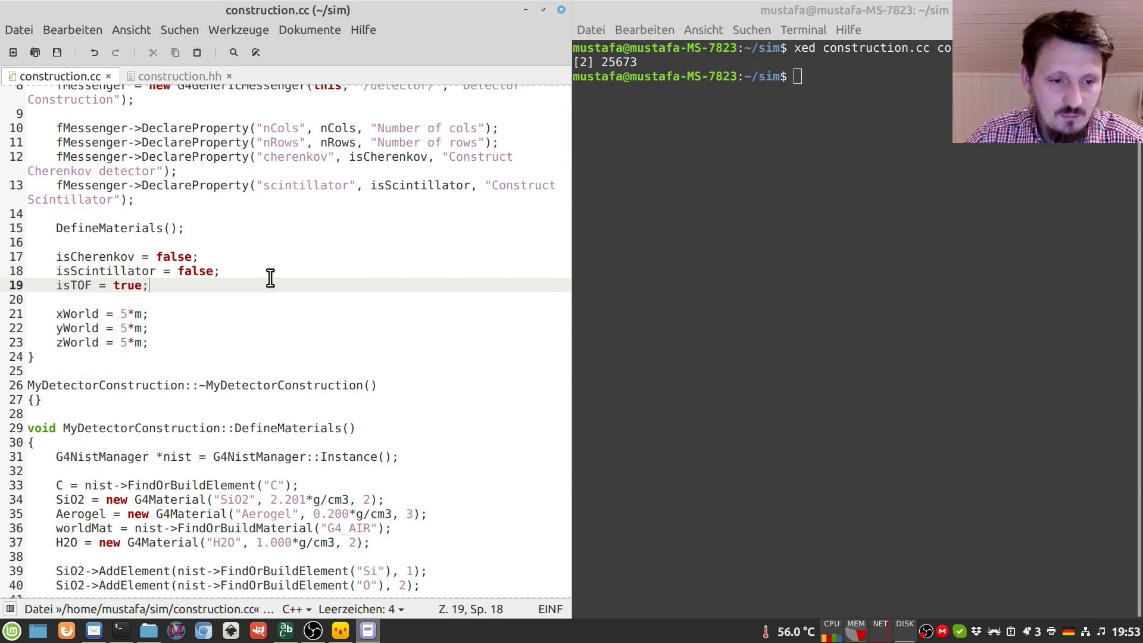
pyautogui.scroll(1, 270, 280)
pyautogui.moveTo(134, 256); pyautogui.dragTo(58, 245)
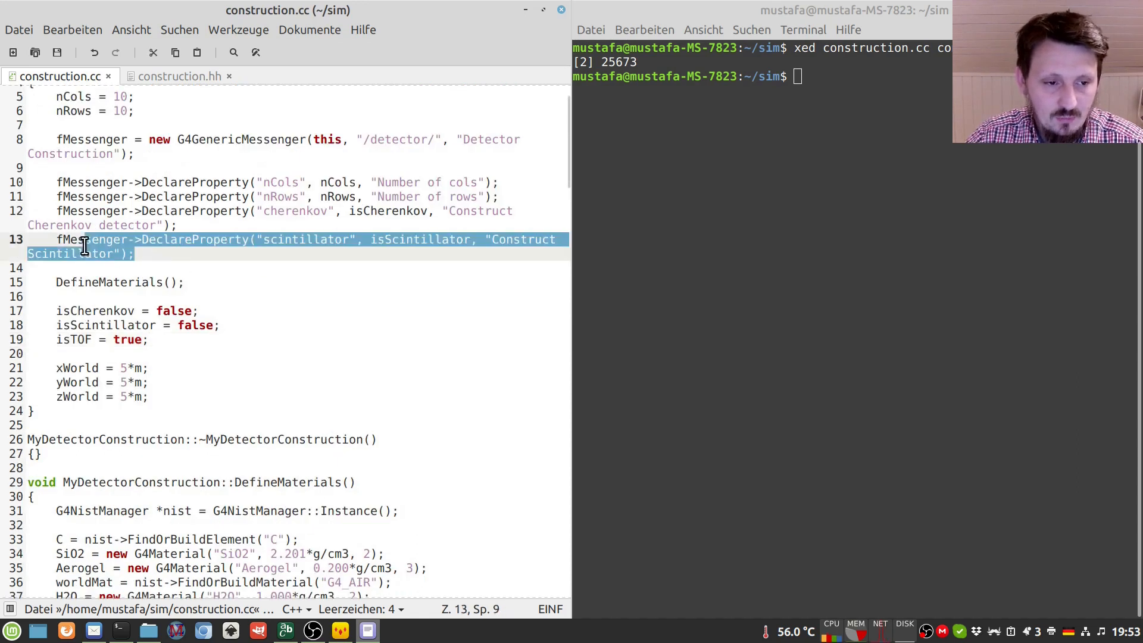
pyautogui.hotkey('ctrl', 'c')
pyautogui.click(136, 254)
pyautogui.press('Return')
pyautogui.hotkey('ctrl', 'v')
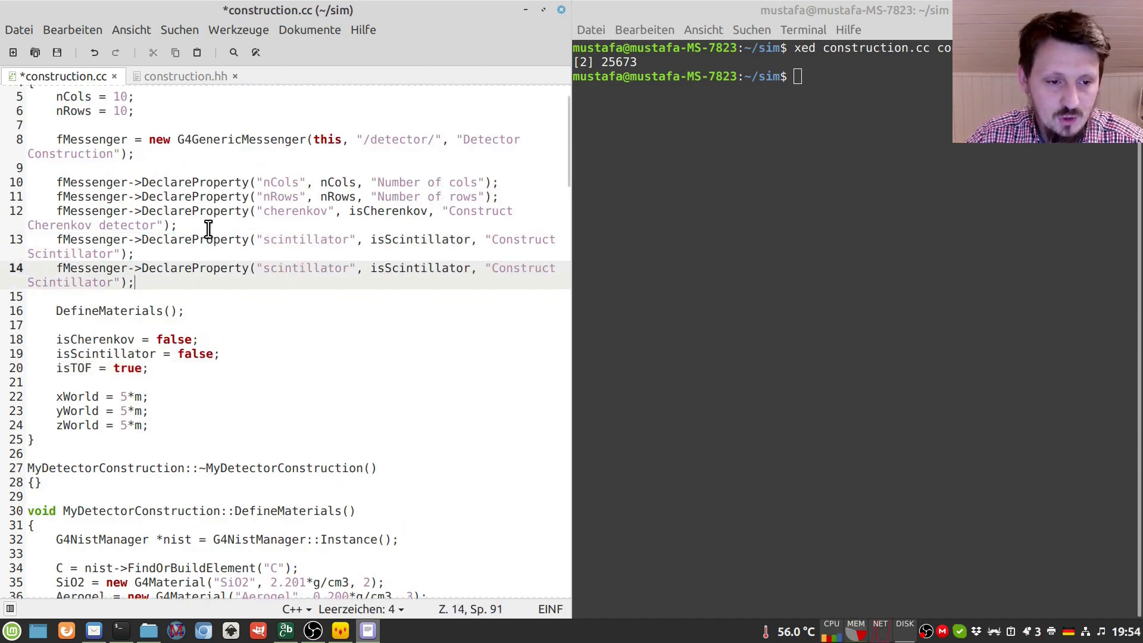
pyautogui.doubleClick(281, 267)
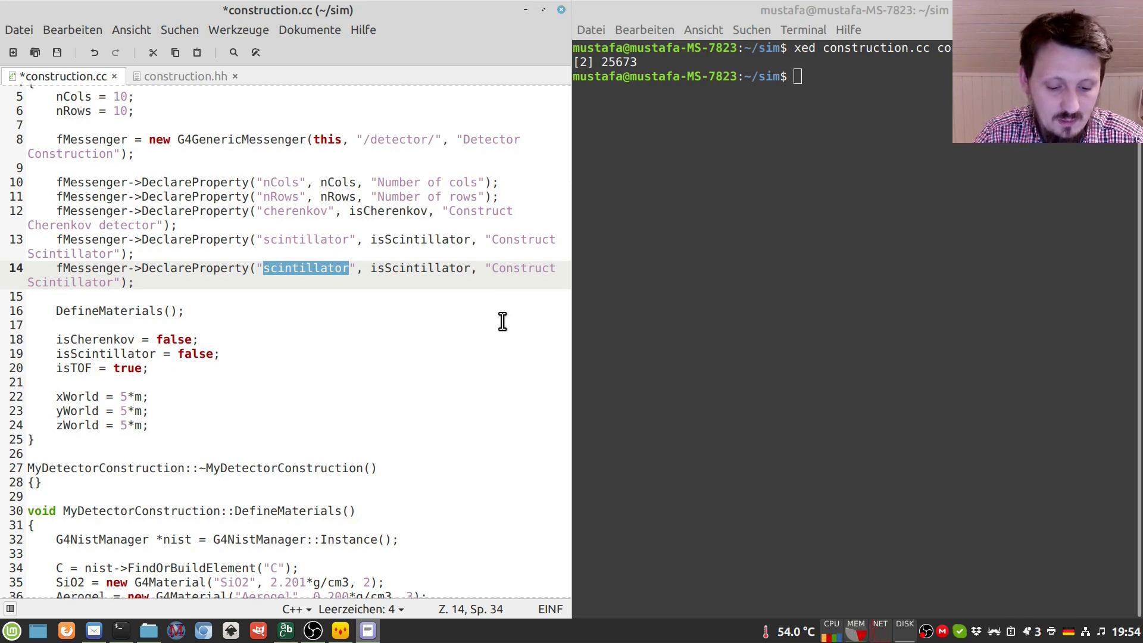
pyautogui.write('tof')
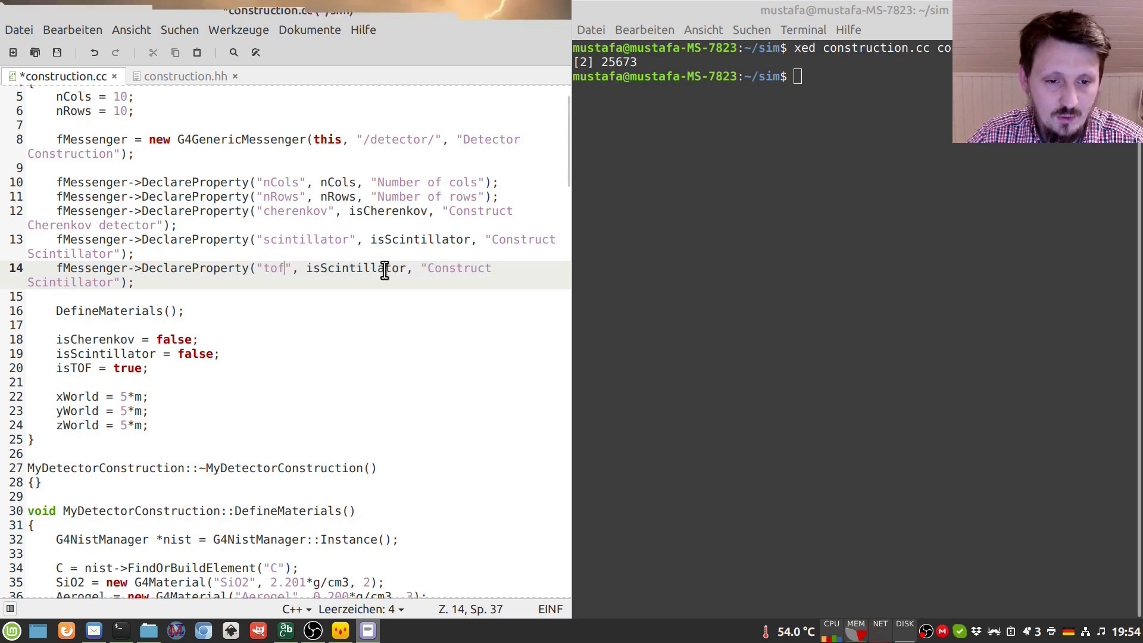
pyautogui.doubleClick(366, 268)
pyautogui.write('is')
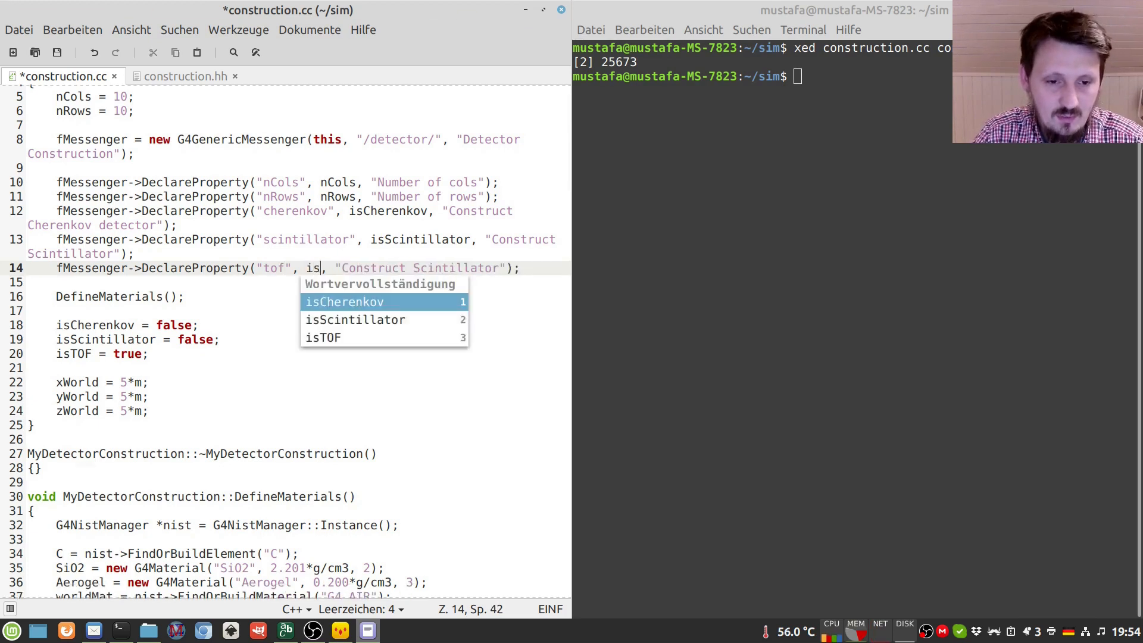
pyautogui.write('TOF')
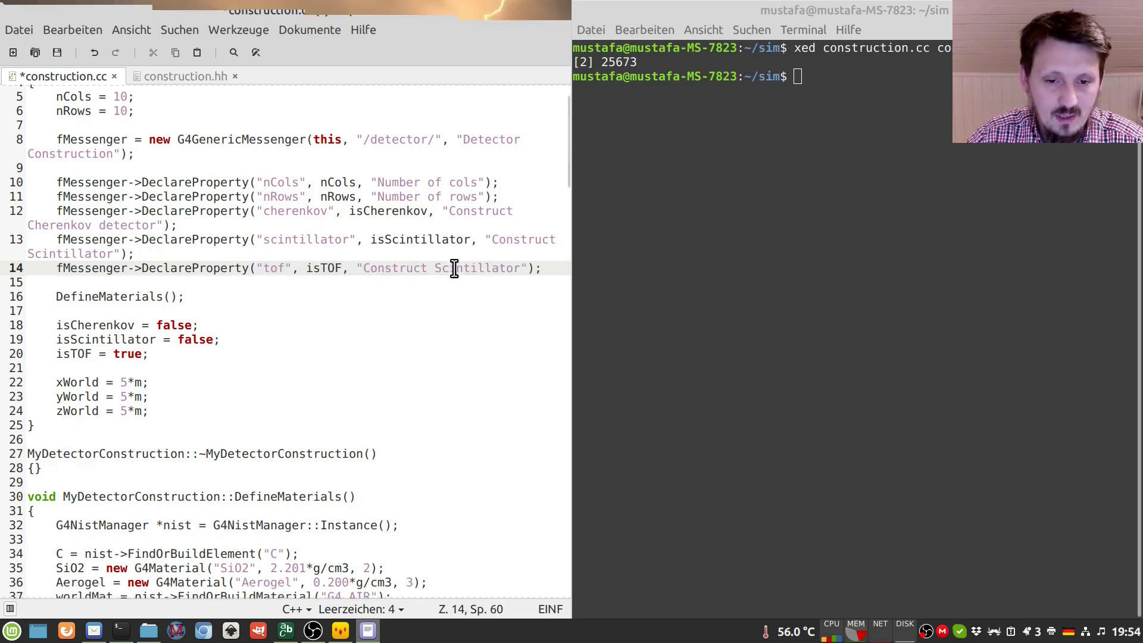
pyautogui.doubleClick(465, 268)
pyautogui.write('Time Of ')
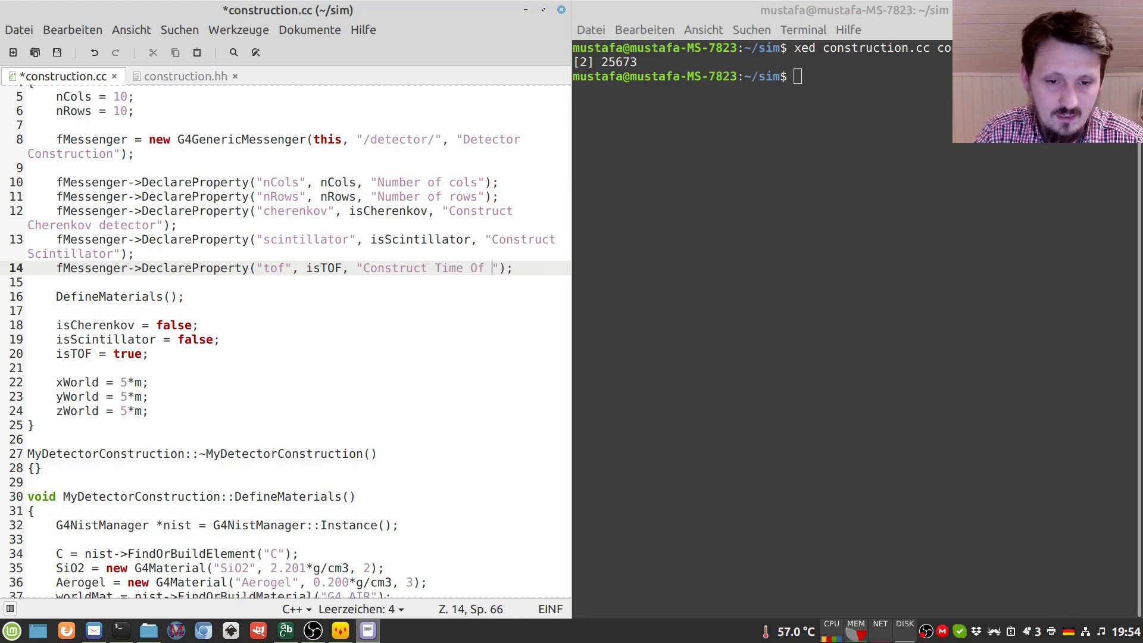
pyautogui.write('Flight')
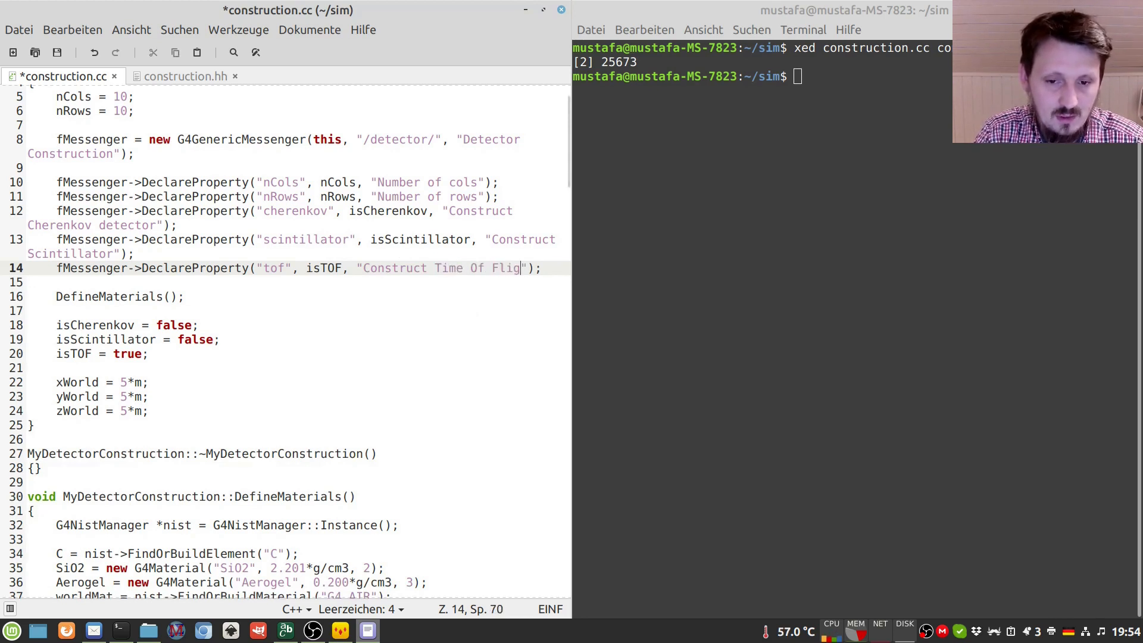
pyautogui.hotkey('ctrl', 's')
pyautogui.scroll(-1, 453, 270)
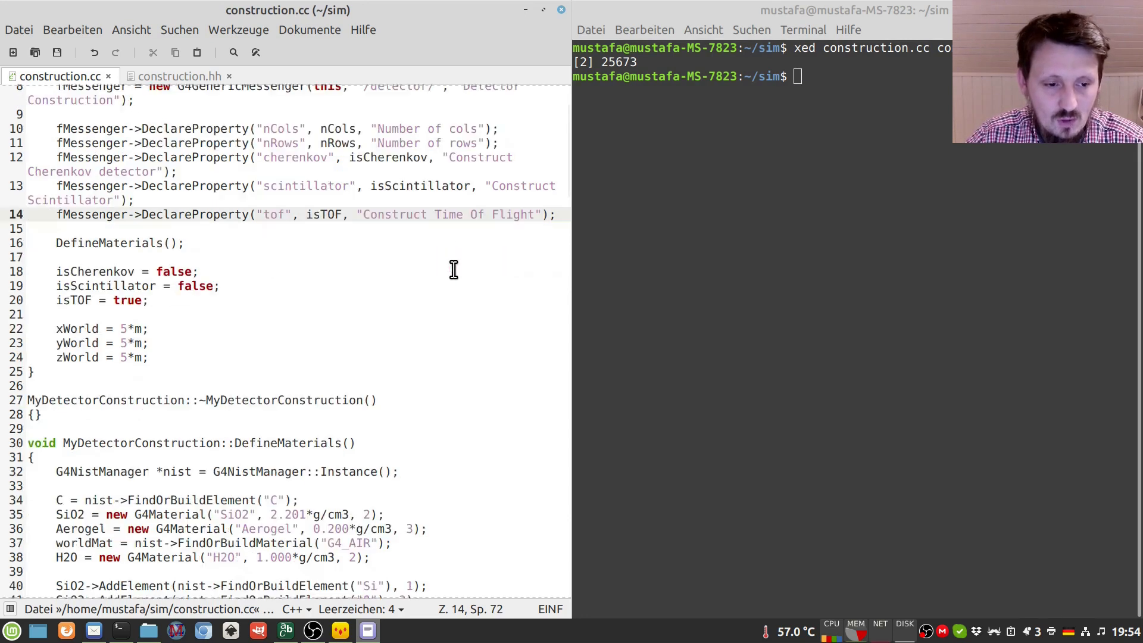
# - Declare void ConstructTOF(); after ConstructScintillator in construction.hh, save, and return to construction.cc
pyautogui.click(195, 79)
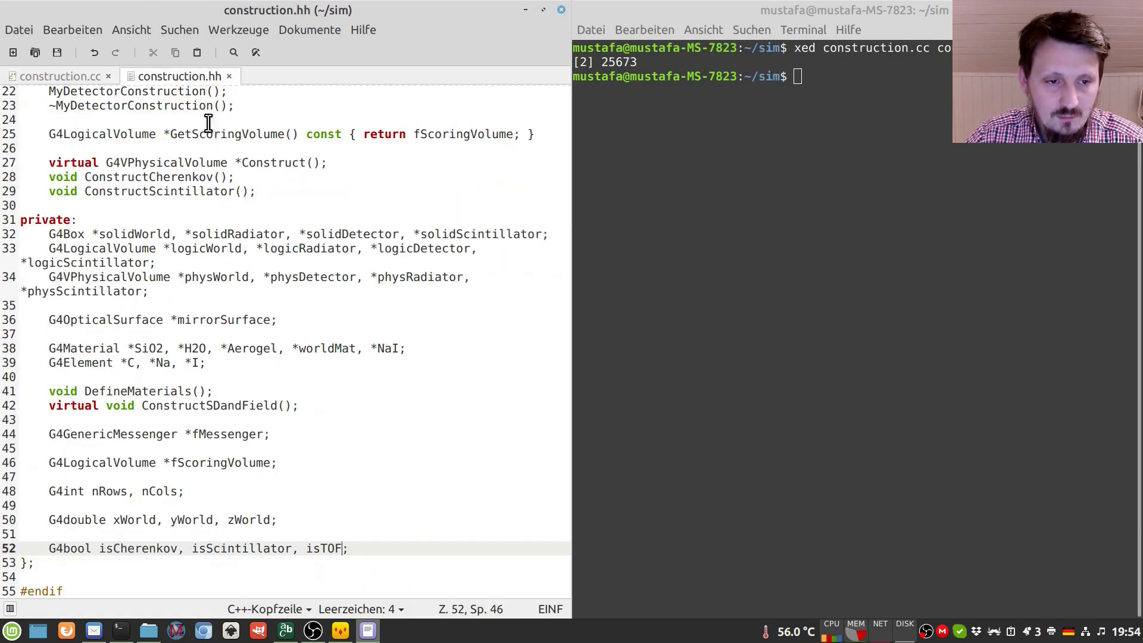
pyautogui.scroll(1, 306, 388)
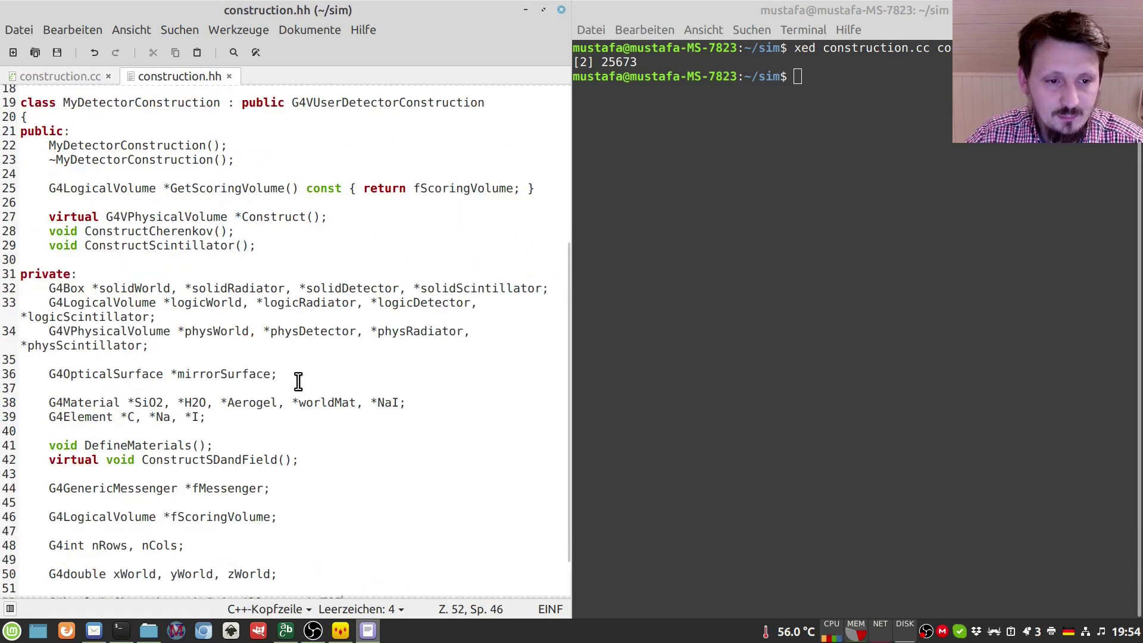
pyautogui.click(254, 246)
pyautogui.press('Return')
pyautogui.write('void Co')
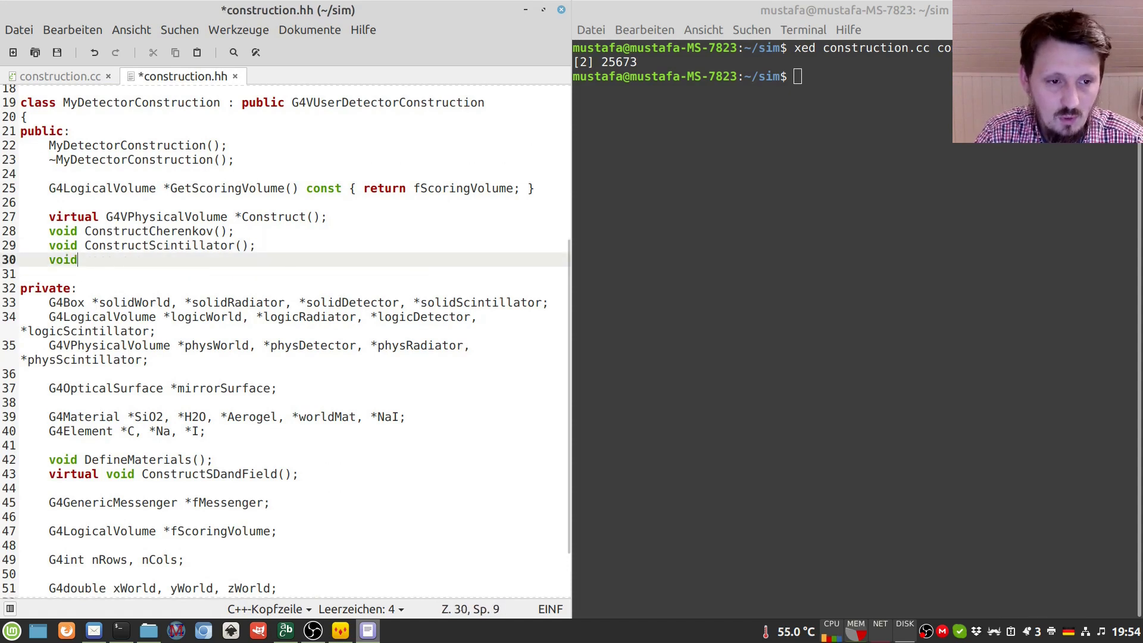
pyautogui.write('nstruct')
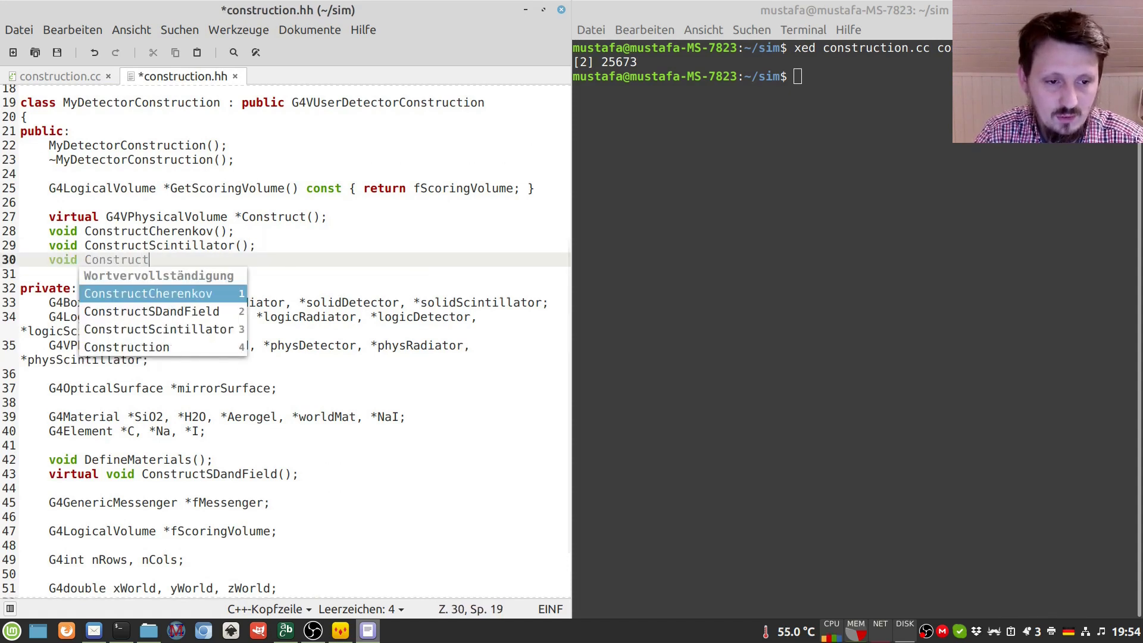
pyautogui.write('TOF();')
pyautogui.hotkey('ctrl', 's')
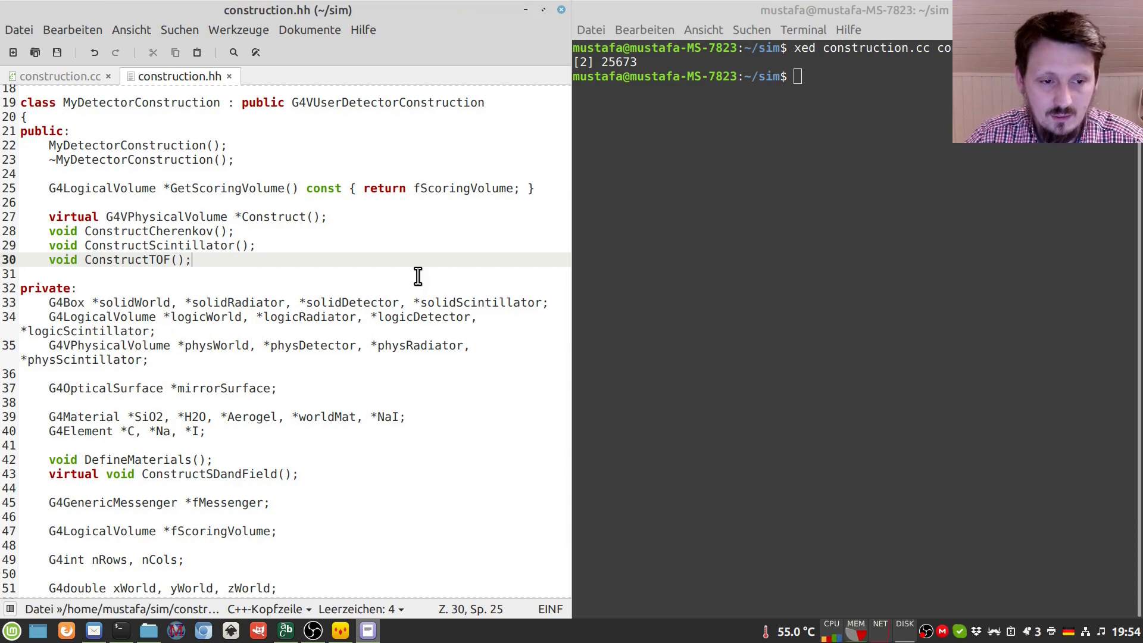
pyautogui.hotkey('ctrl', 'alt', 'pageup')
pyautogui.scroll(-1, 215, 303)
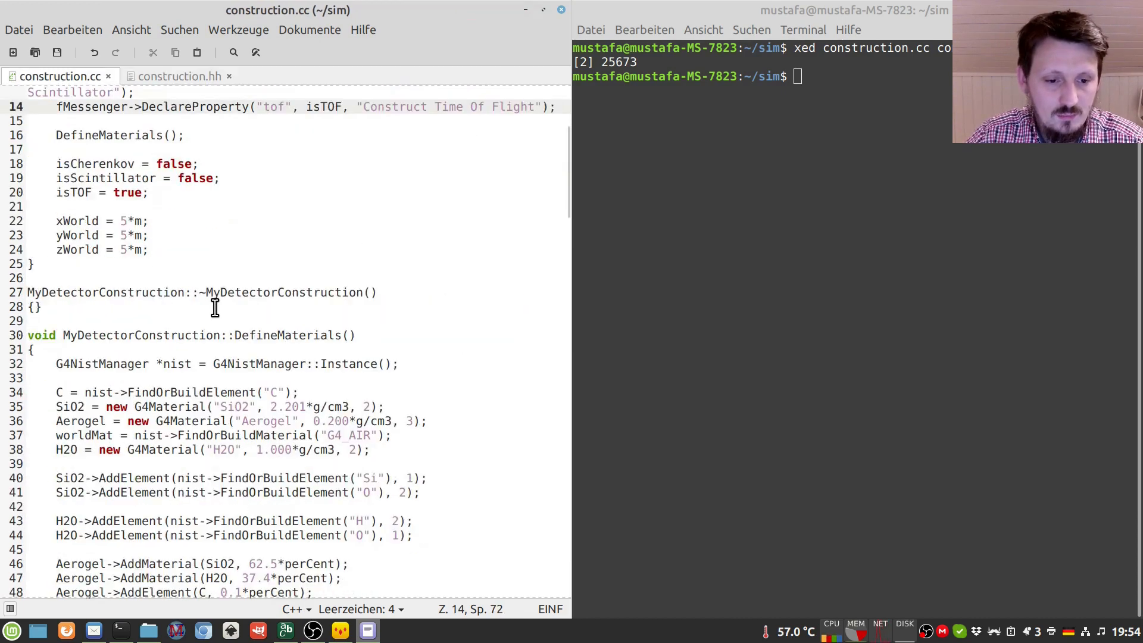
pyautogui.scroll(-7, 155, 286)
pyautogui.scroll(-7, 156, 294)
pyautogui.scroll(-7, 159, 299)
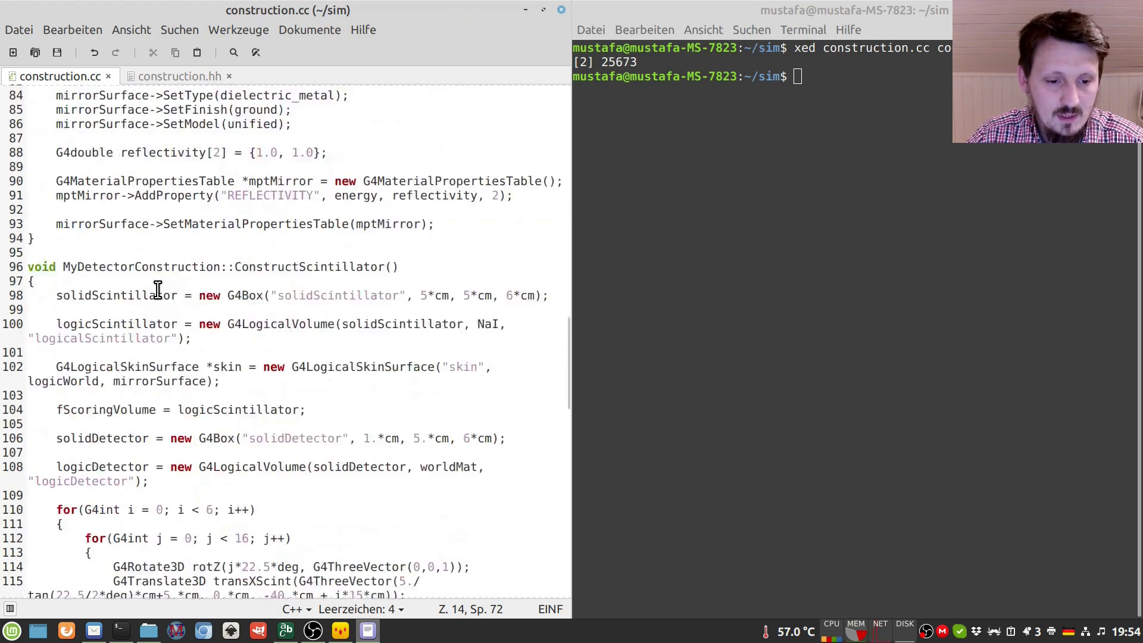
pyautogui.scroll(-7, 163, 304)
pyautogui.scroll(-6, 162, 304)
pyautogui.scroll(-2, 159, 302)
pyautogui.scroll(-2, 152, 299)
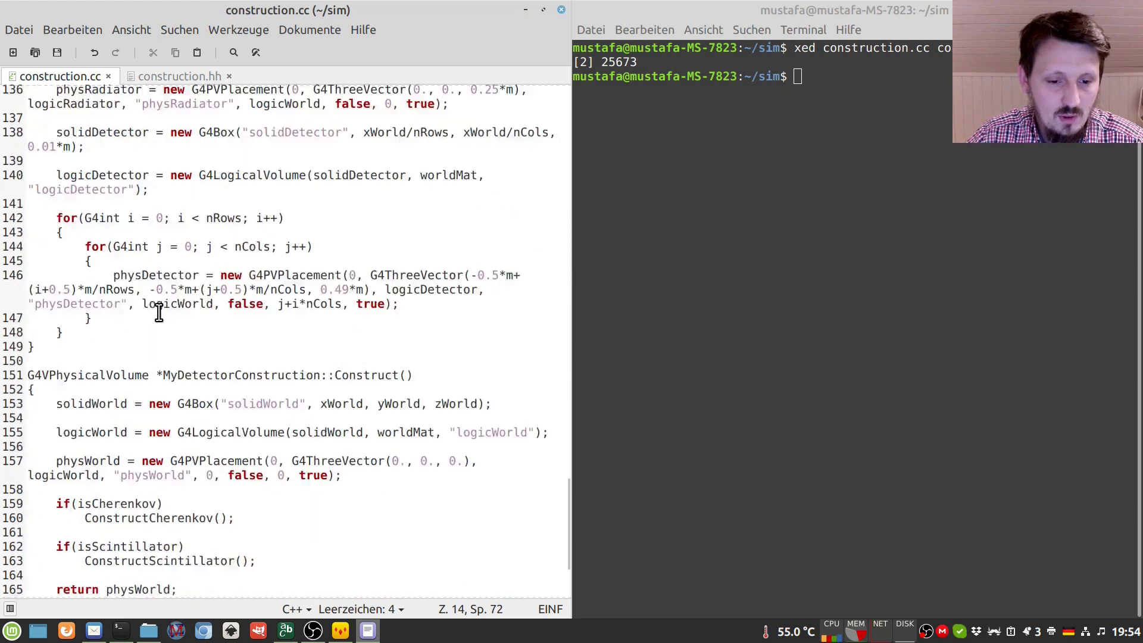
pyautogui.scroll(-2, 138, 296)
pyautogui.scroll(1, 136, 296)
# - After the Cherenkov function, write the signature void MyDetectorConstruction::ConstructTOF() using autocomplete
pyautogui.click(51, 292)
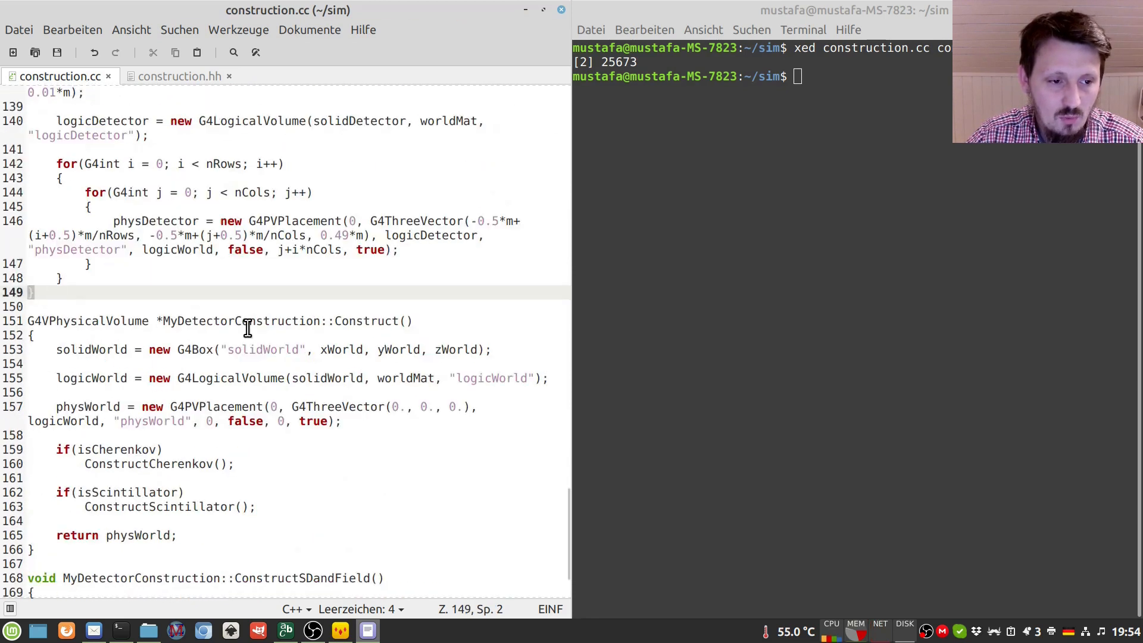
pyautogui.press('Return')
pyautogui.press('Return')
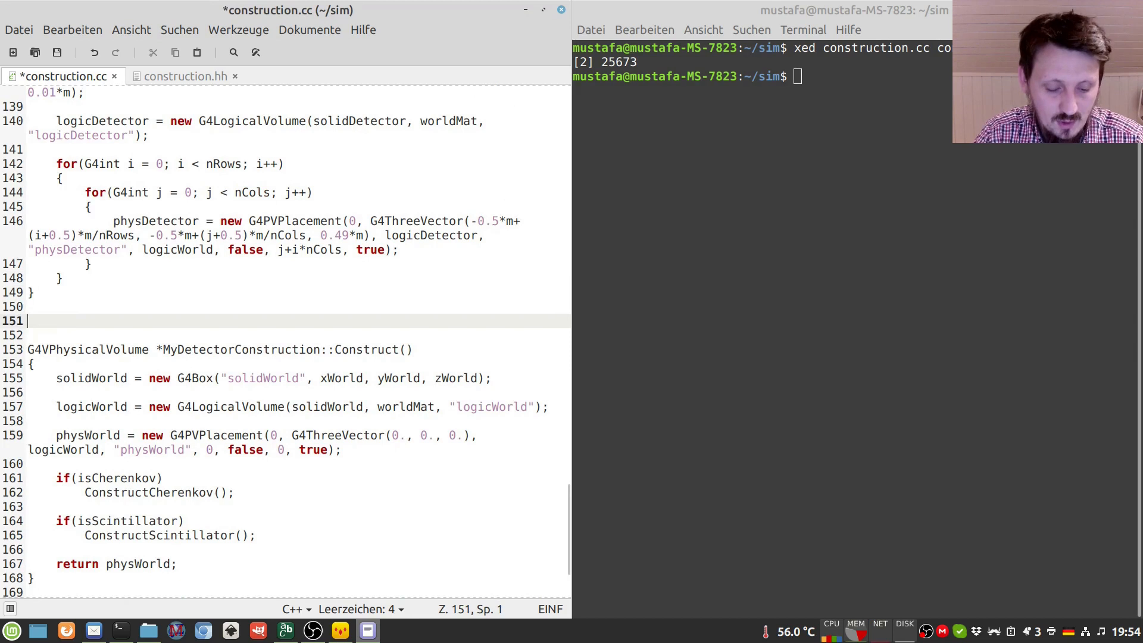
pyautogui.write('G4')
pyautogui.press('BackSpace')
pyautogui.press('BackSpace')
pyautogui.write('void ')
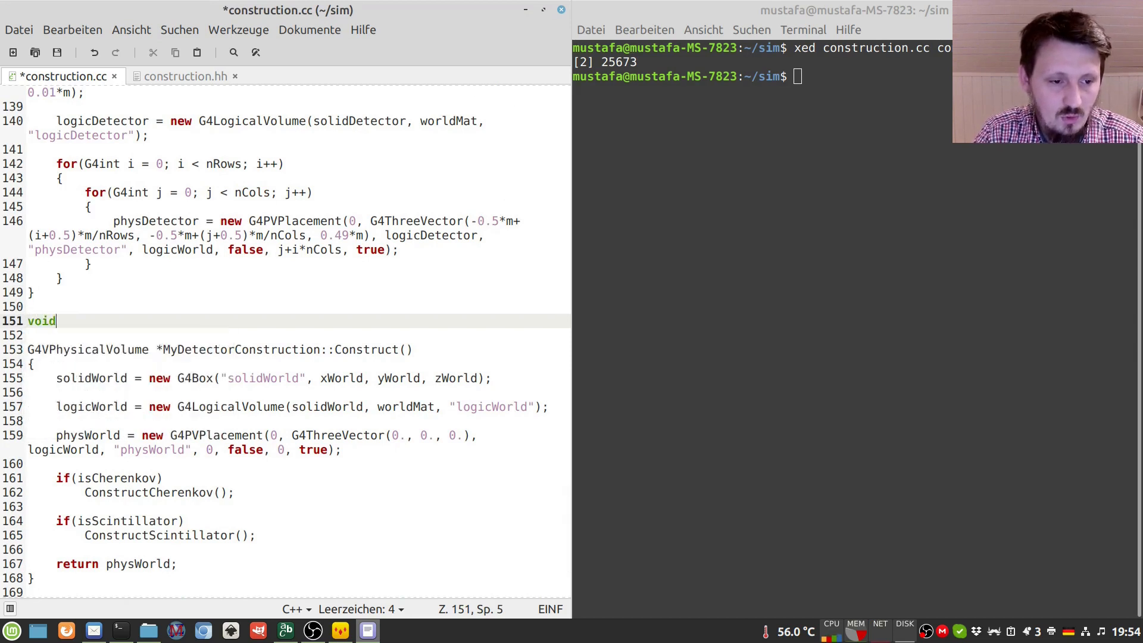
pyautogui.write('My')
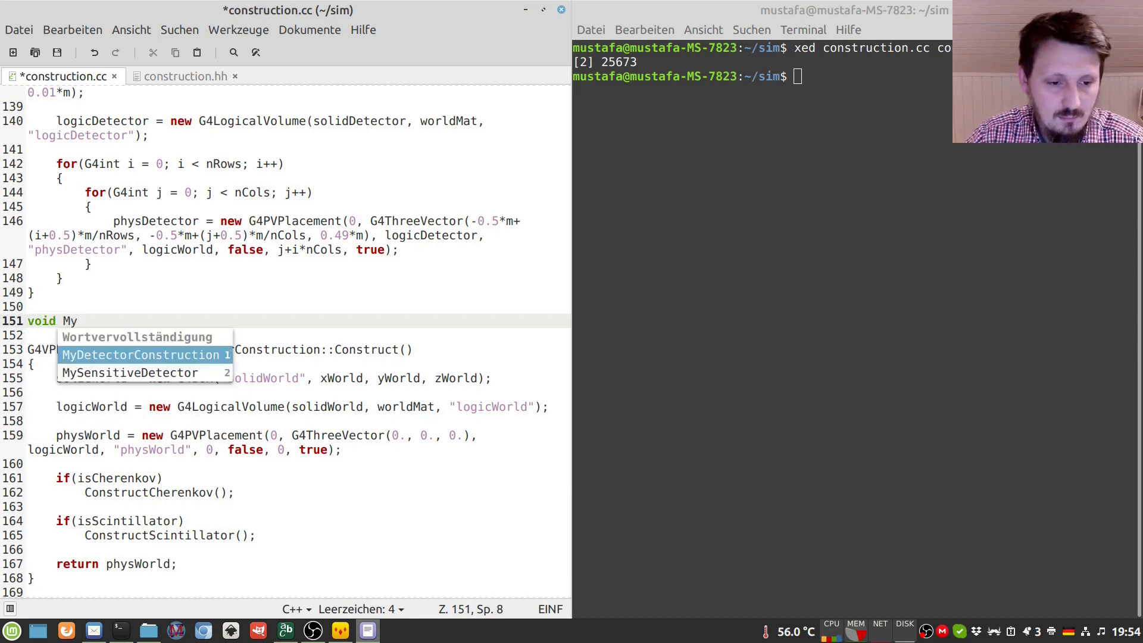
pyautogui.press('Return')
pyautogui.scroll(4, 251, 327)
pyautogui.scroll(3, 252, 327)
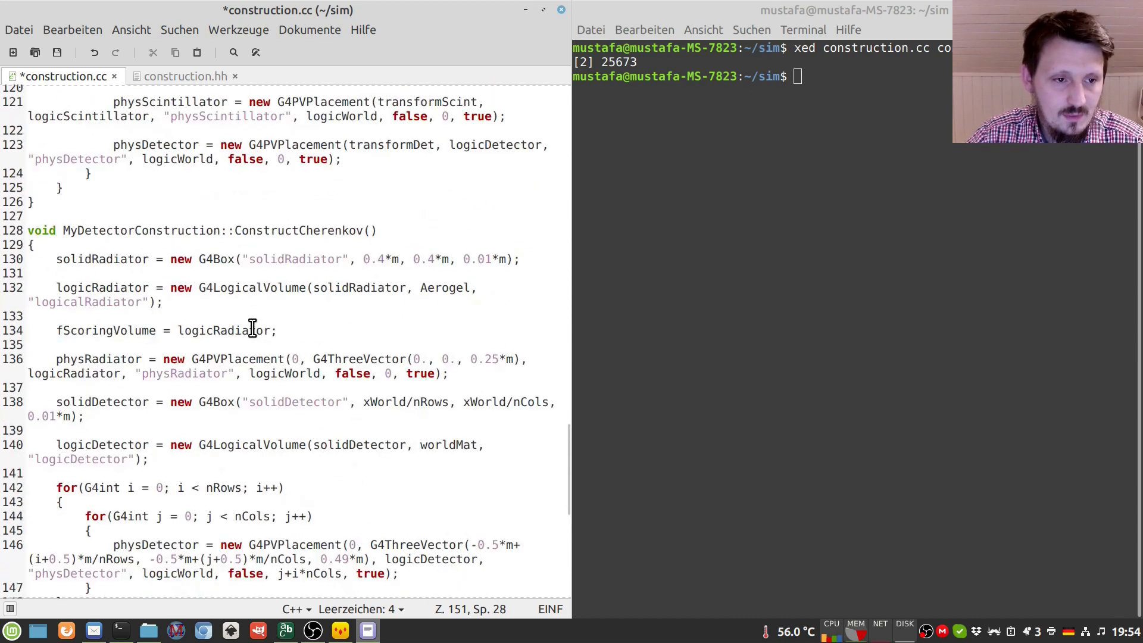
pyautogui.scroll(-4, 252, 327)
pyautogui.write('::')
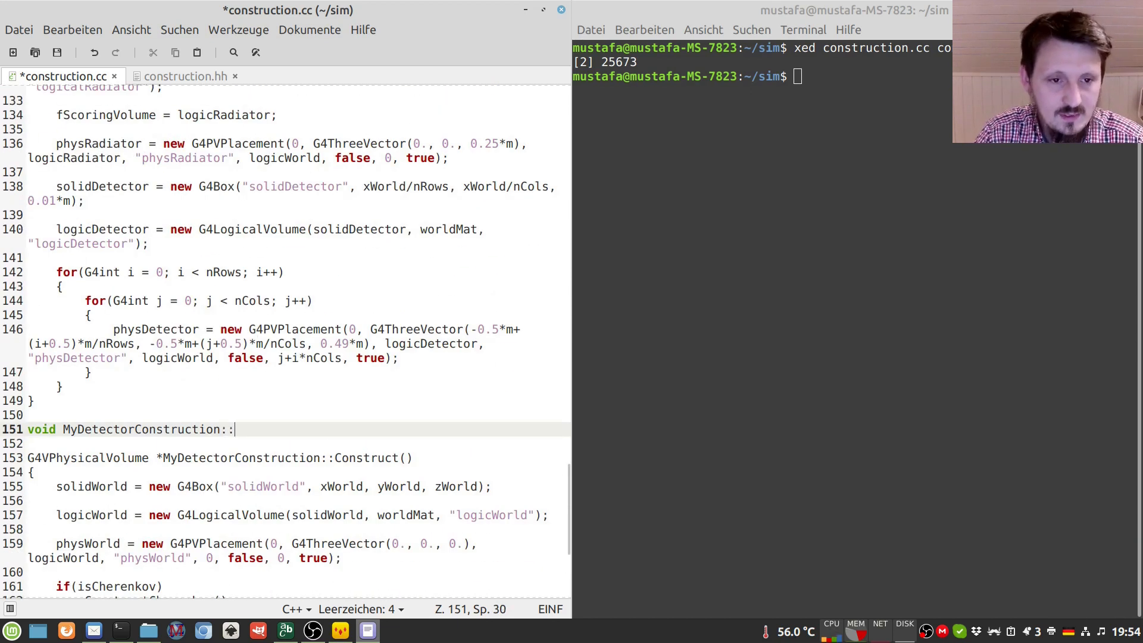
pyautogui.scroll(2, 253, 327)
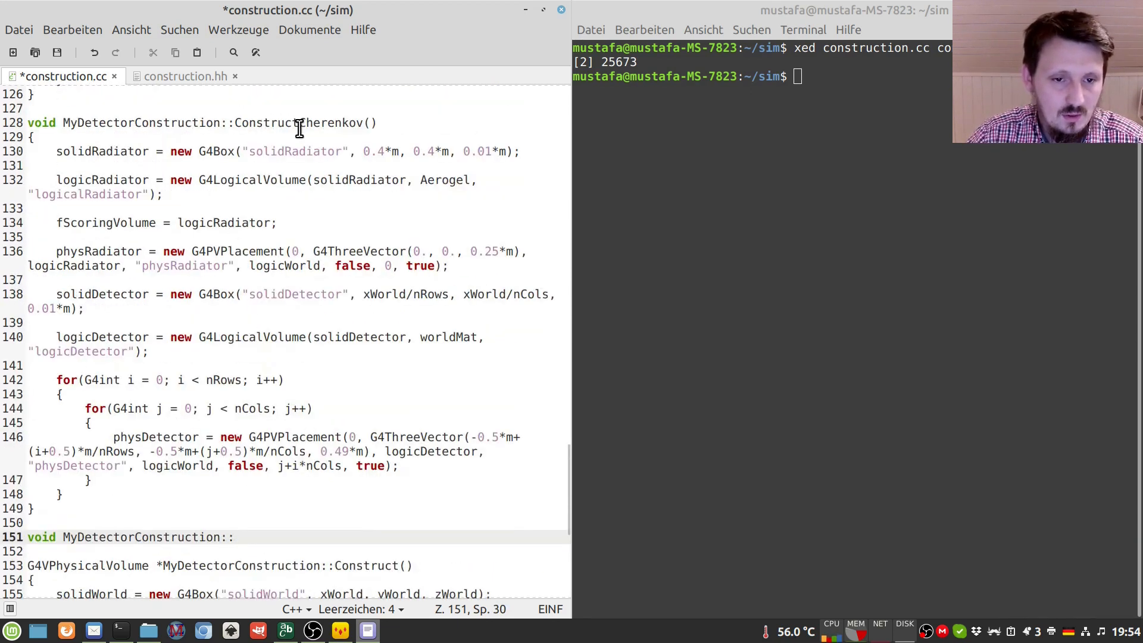
pyautogui.scroll(-3, 299, 125)
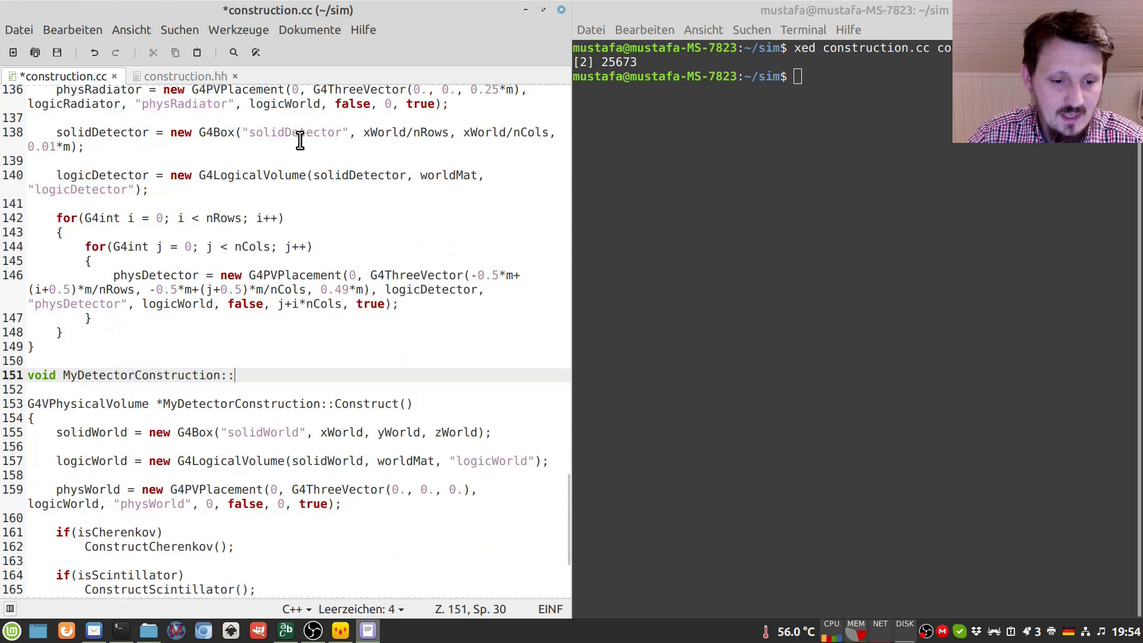
pyautogui.write('Constr')
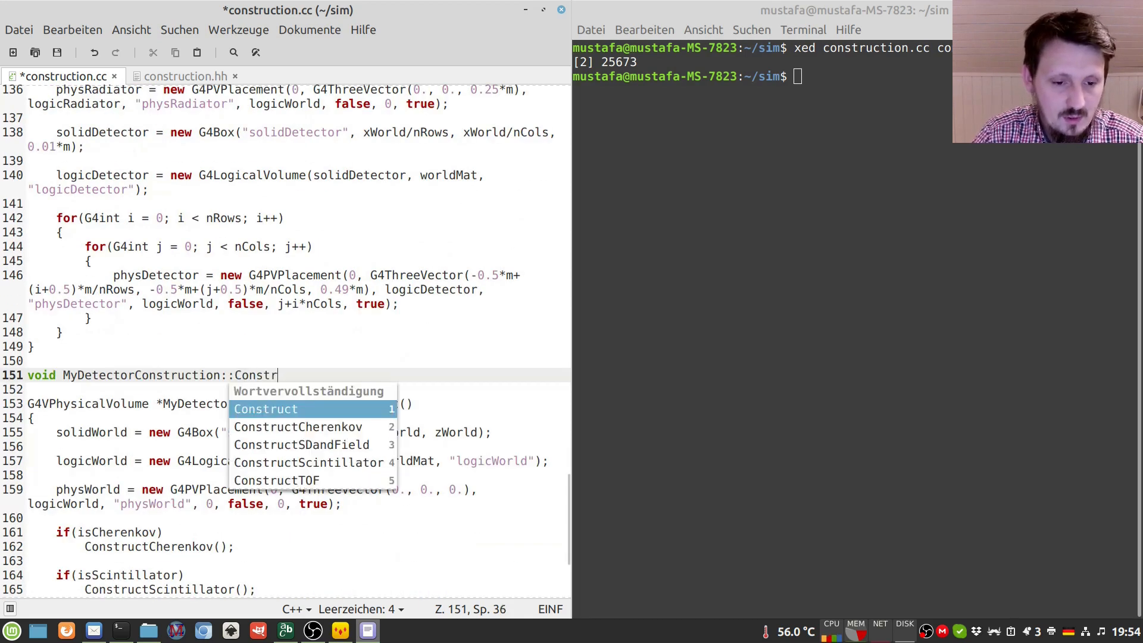
pyautogui.press('Down')
pyautogui.press('Down')
pyautogui.press('Down')
pyautogui.press('Return')
pyautogui.press('BackSpace')
pyautogui.press('BackSpace')
pyautogui.press('BackSpace')
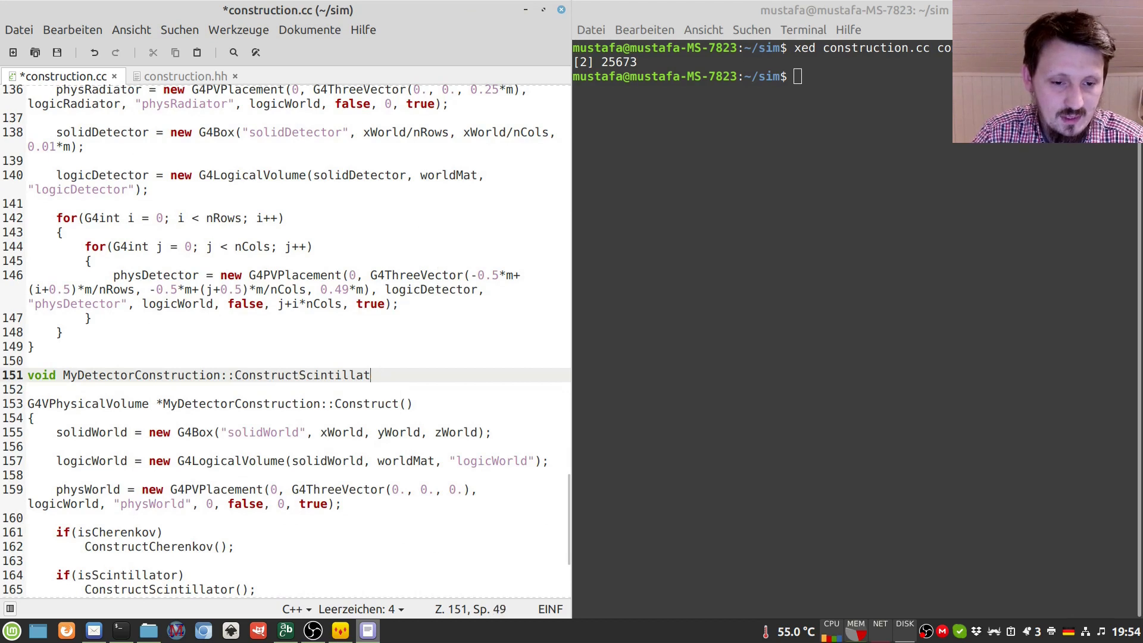
pyautogui.press('BackSpace')
pyautogui.press('BackSpace')
pyautogui.press('BackSpace')
pyautogui.write('TOF()')
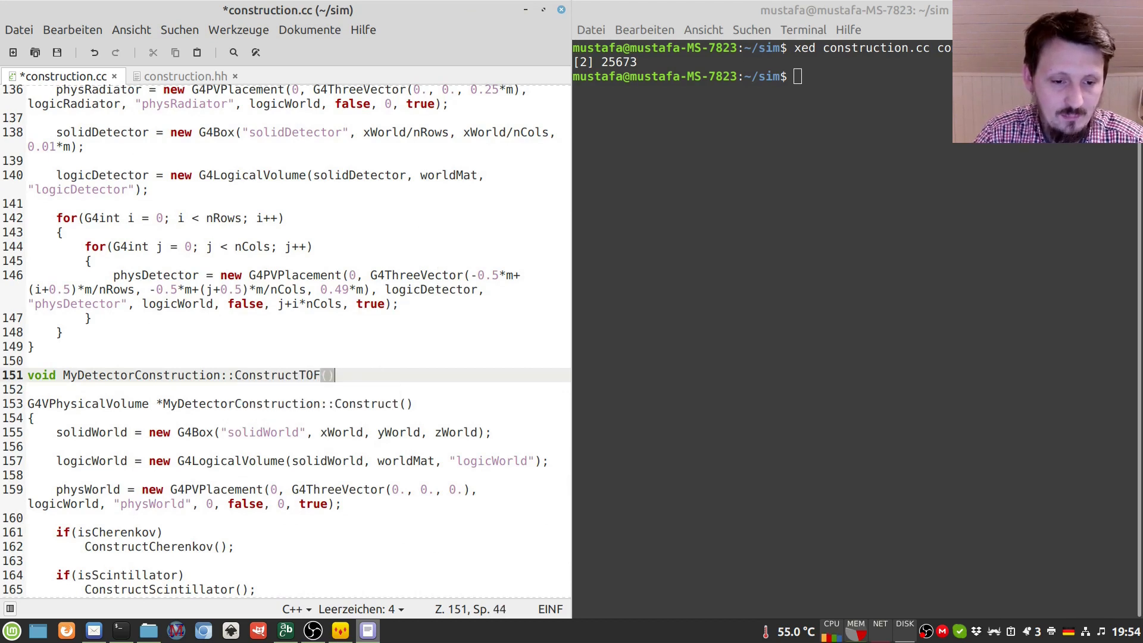
# - Add braces giving ConstructTOF an empty body with an indented blank line inside
pyautogui.press('Return')
pyautogui.write('{')
pyautogui.press('Return')
pyautogui.write('}')
pyautogui.press('Up')
pyautogui.press('End')
pyautogui.press('Return')
pyautogui.press('Tab')
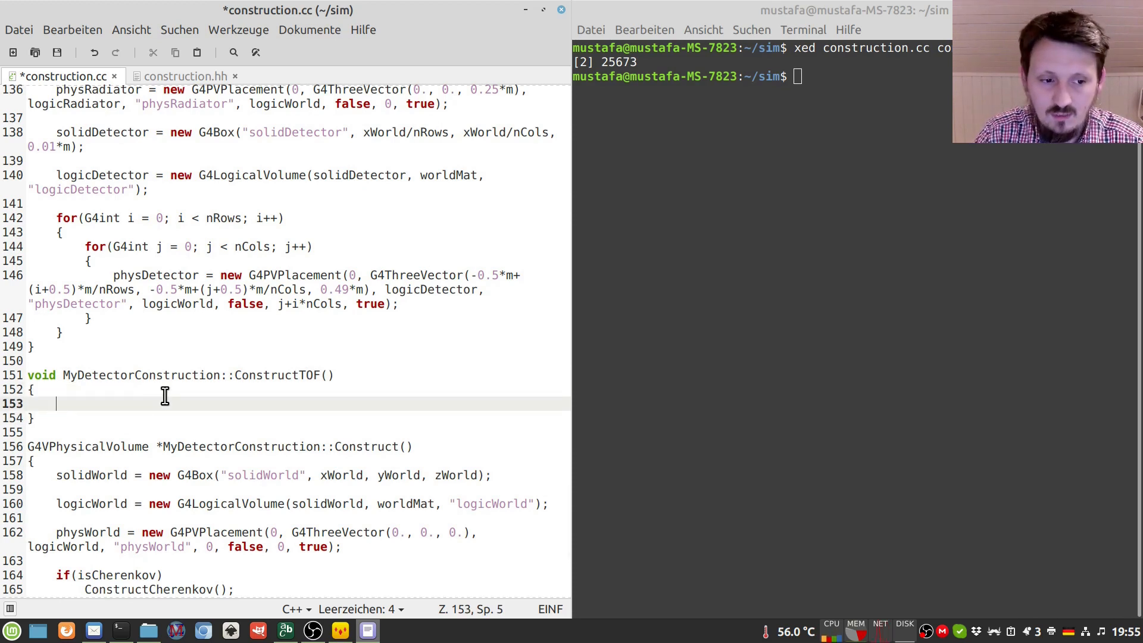
pyautogui.write('solid')
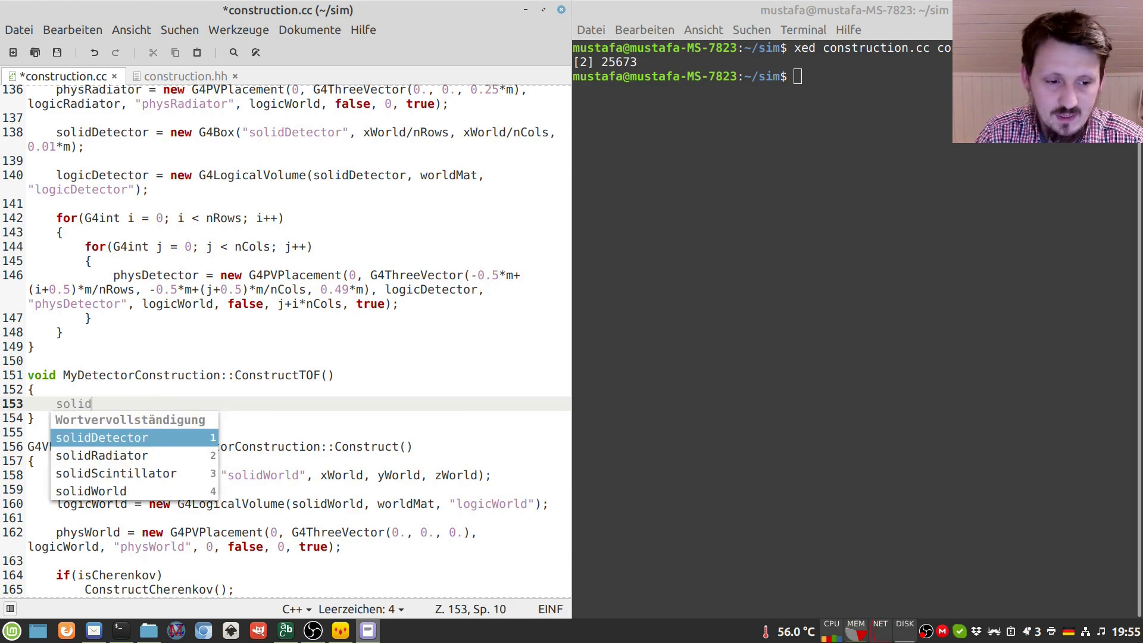
pyautogui.write('Det')
# - Define solidDetector = new G4Box("solidDetector", 1.*m, 1.*m, 0.1*m); inside ConstructTOF
pyautogui.press('Return')
pyautogui.write('= ')
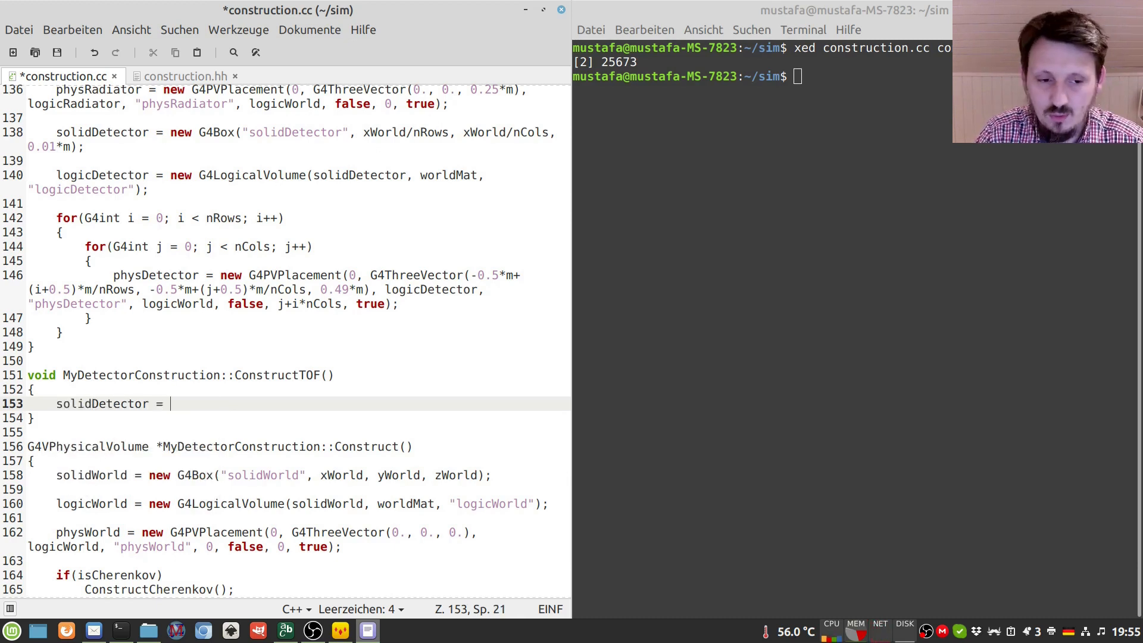
pyautogui.write('new G4')
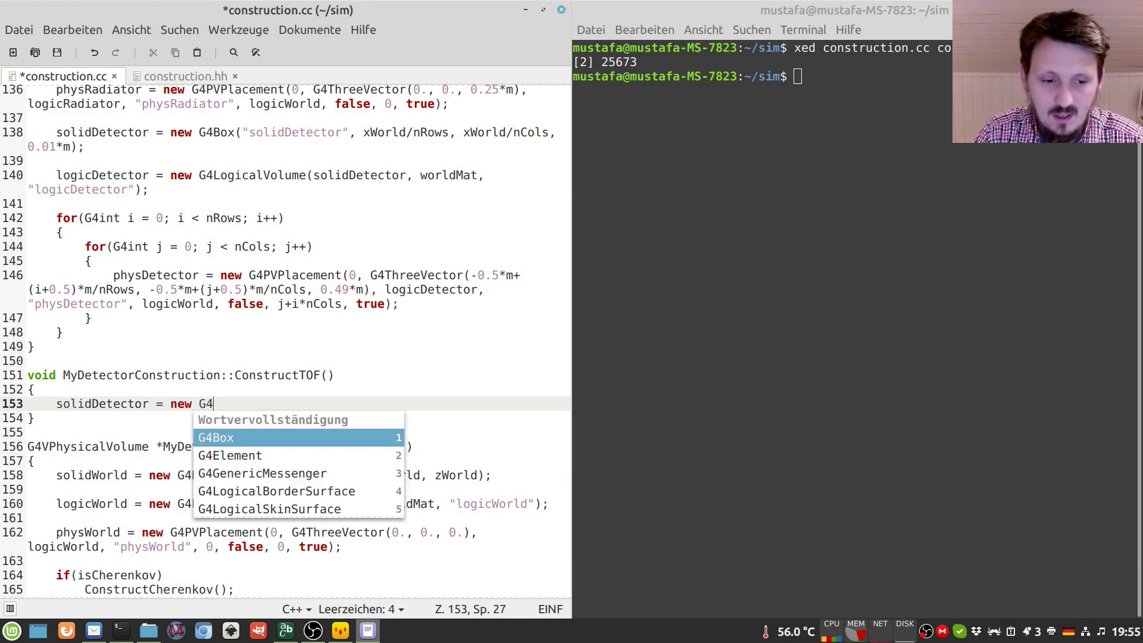
pyautogui.write('Box')
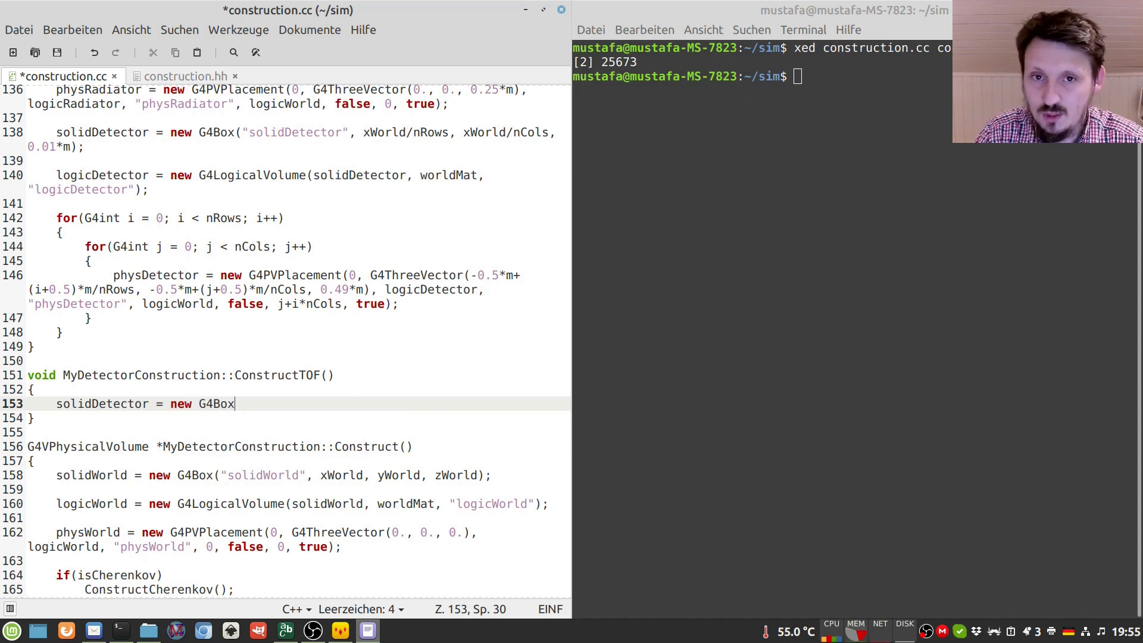
pyautogui.write('("solid')
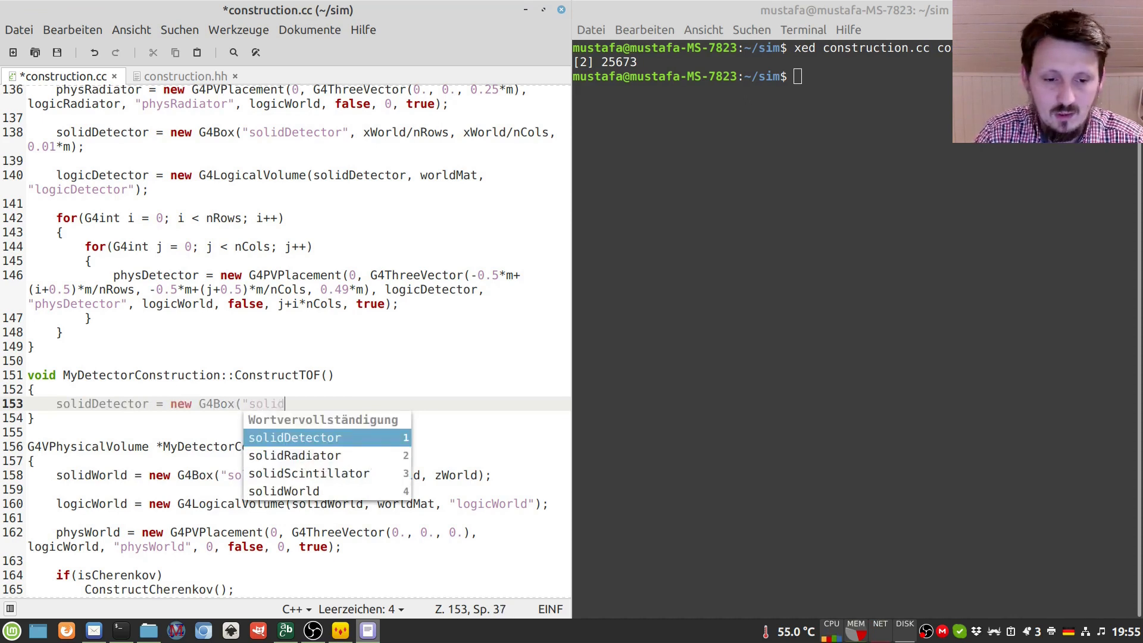
pyautogui.press('Return')
pyautogui.write('",')
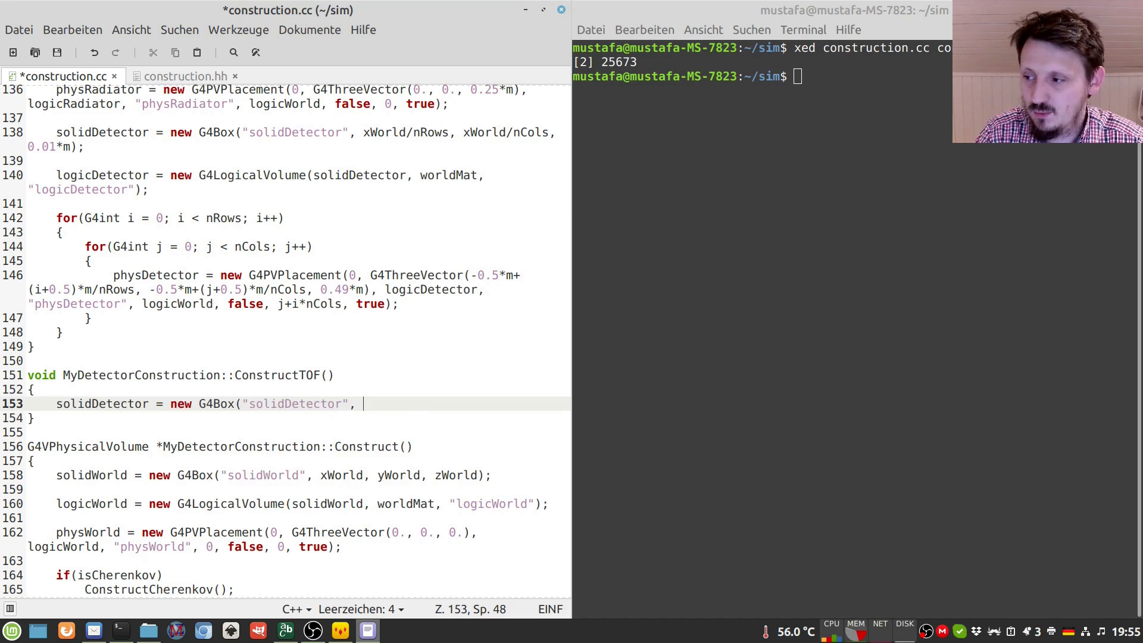
pyautogui.write('1.*,')
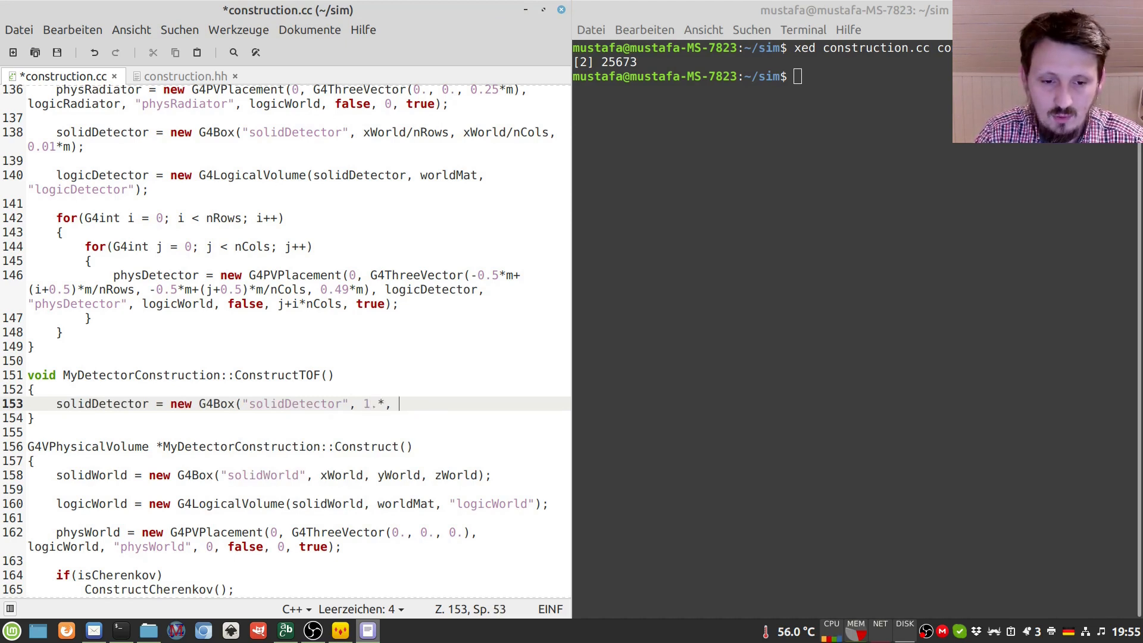
pyautogui.write('1.')
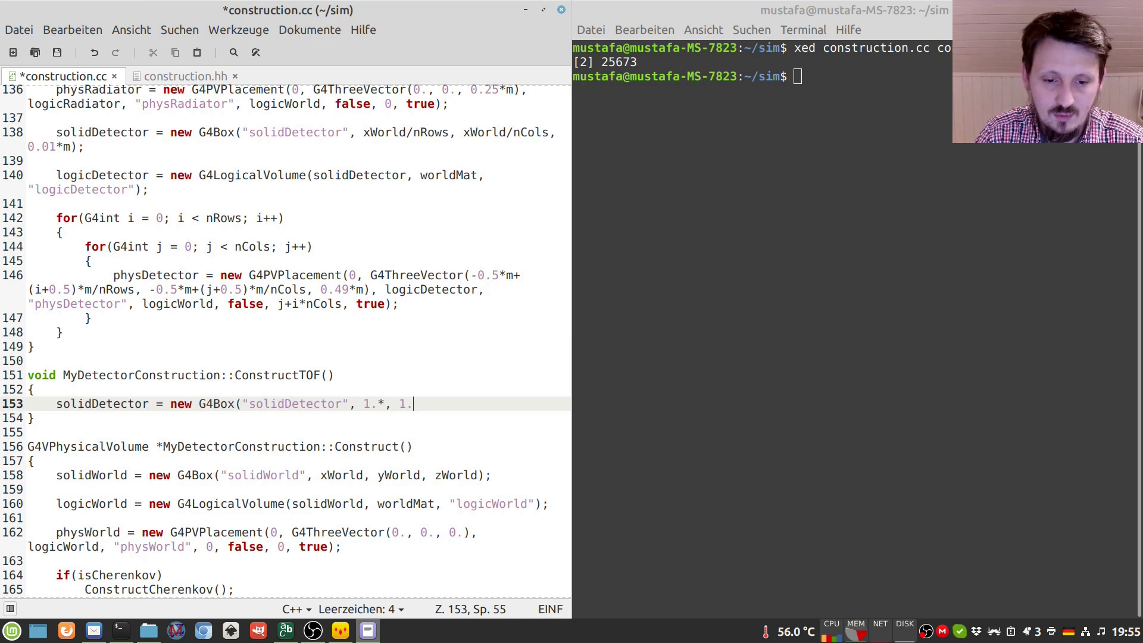
pyautogui.write('*m')
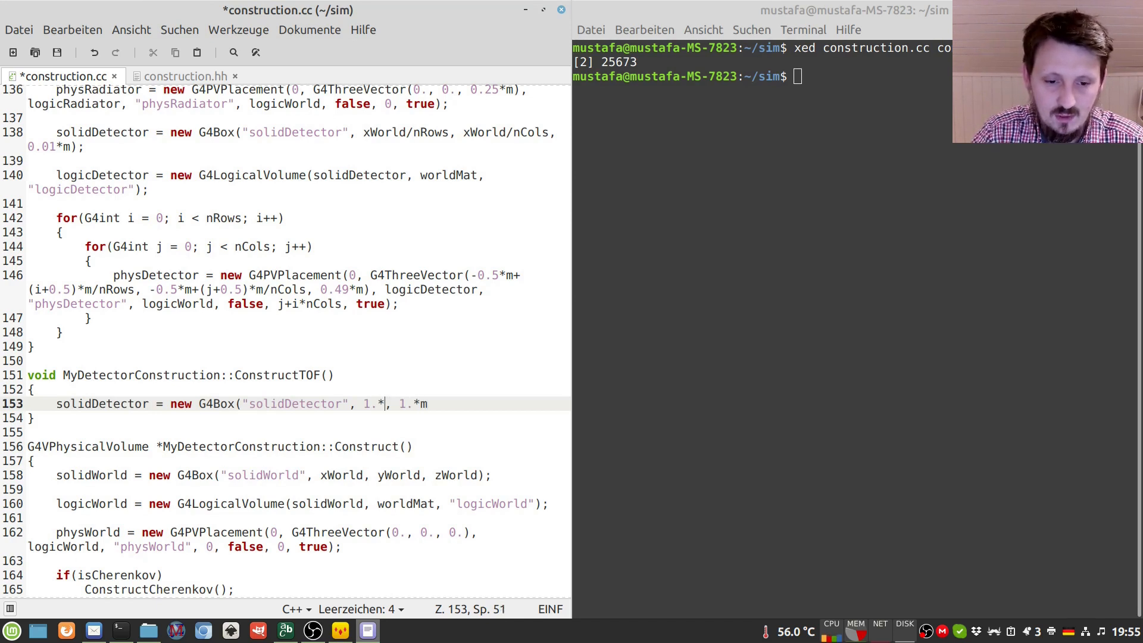
pyautogui.write('m, 0')
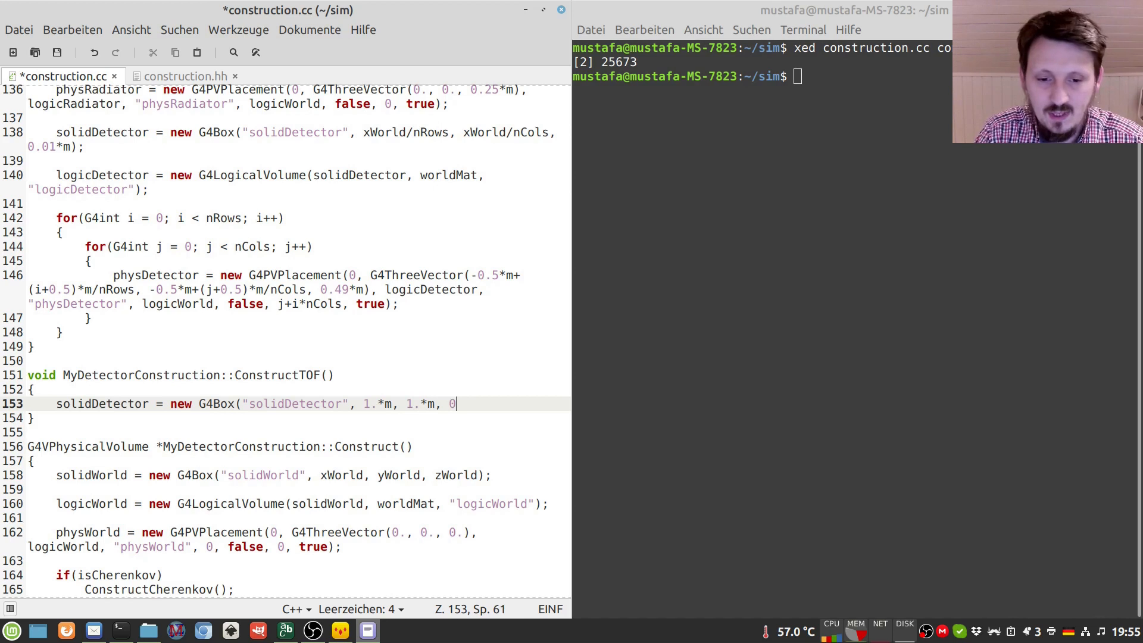
pyautogui.write('.1-ü')
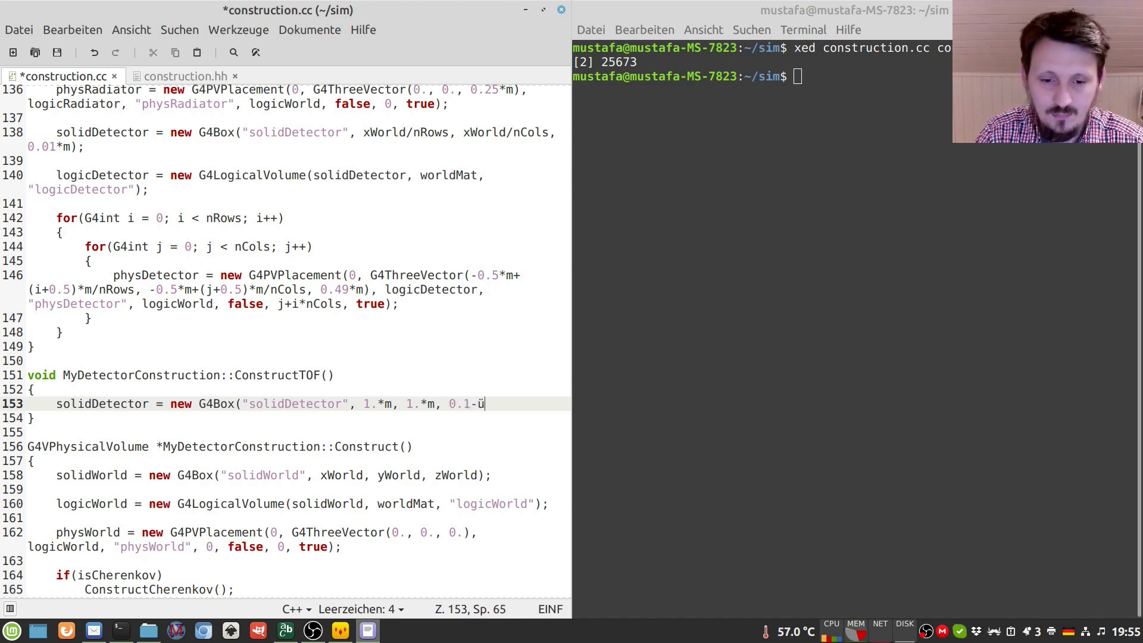
pyautogui.press('BackSpace')
pyautogui.press('BackSpace')
pyautogui.write('*m)')
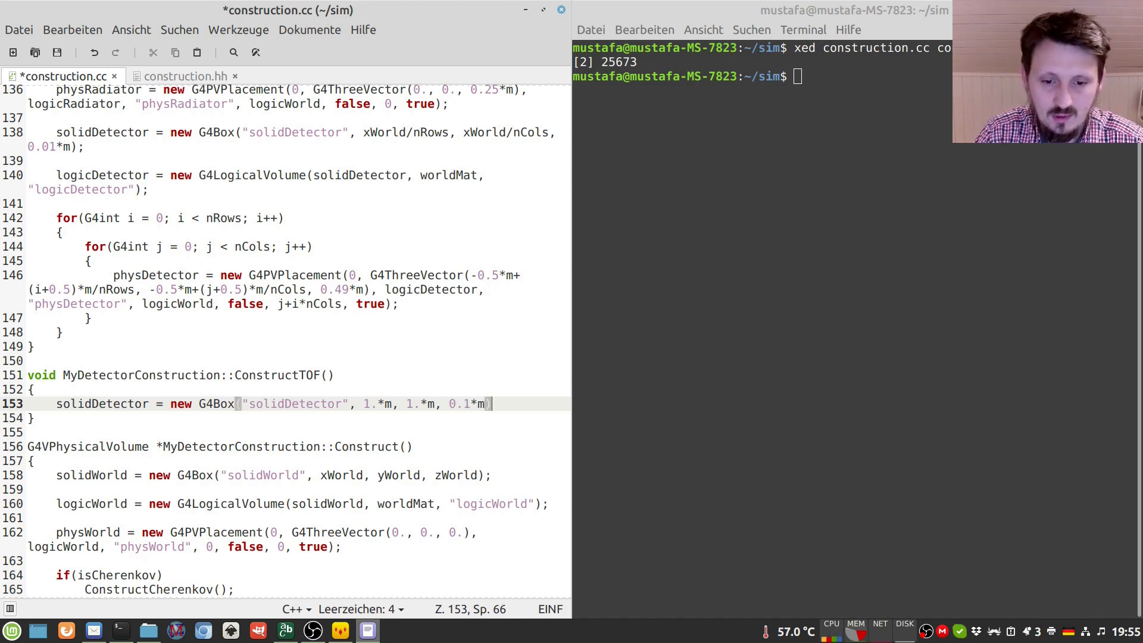
pyautogui.write(';')
# - Add logicDetector = new G4LogicalVolume(solidDetector, worldMat, "logicDetector"); followed by a blank line
pyautogui.press('Return')
pyautogui.press('Return')
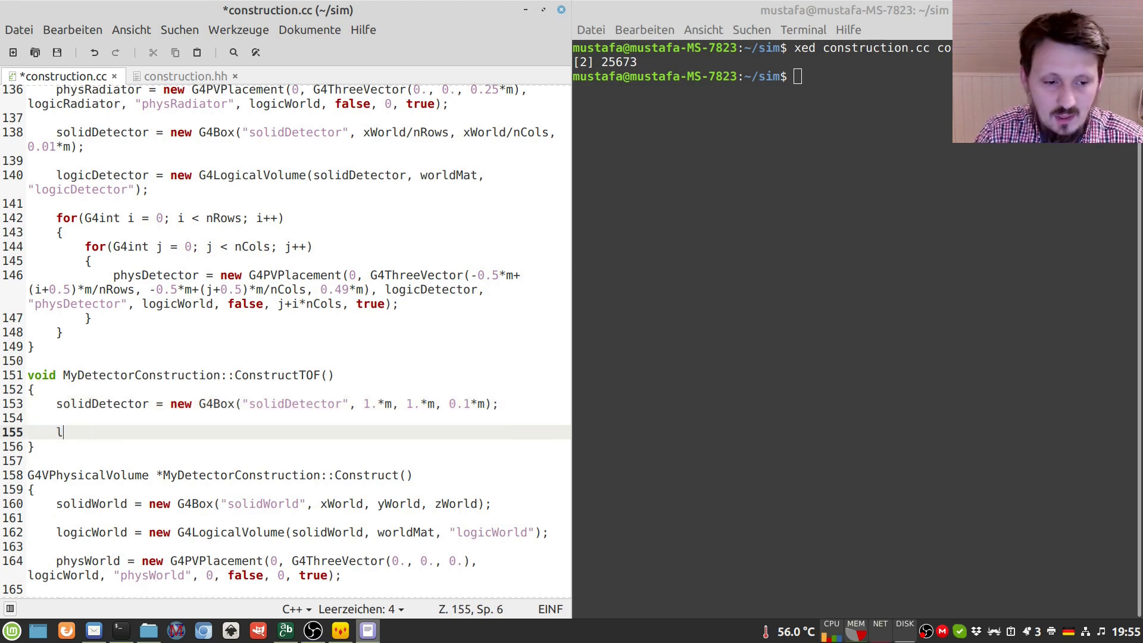
pyautogui.write('logicDetector = ')
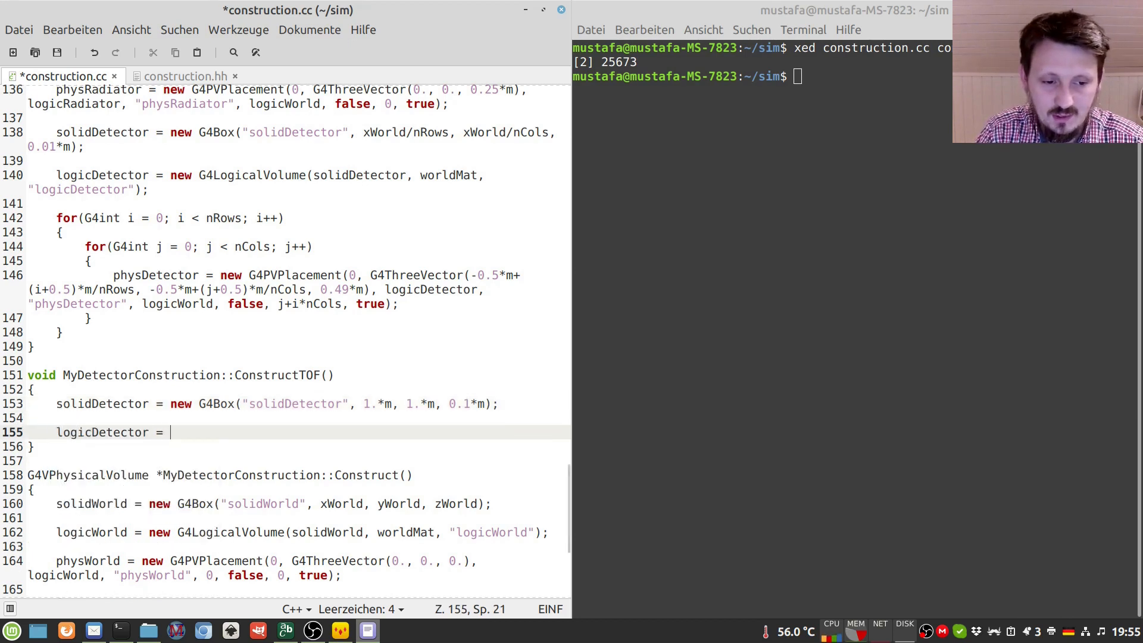
pyautogui.write('new G4L')
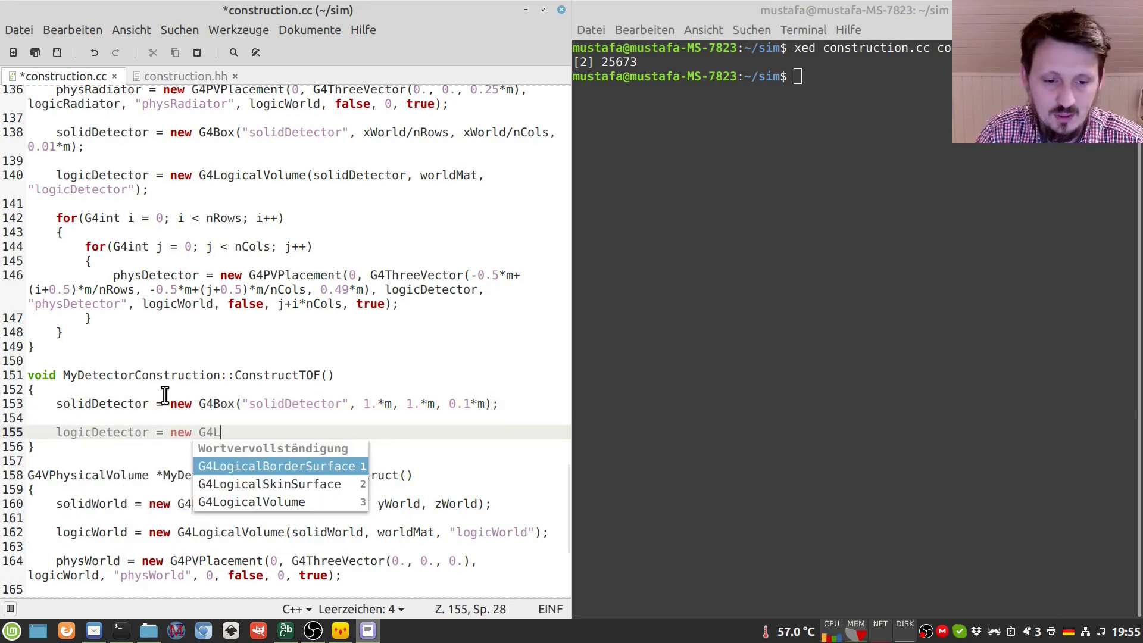
pyautogui.press('Down')
pyautogui.press('Down')
pyautogui.press('Return')
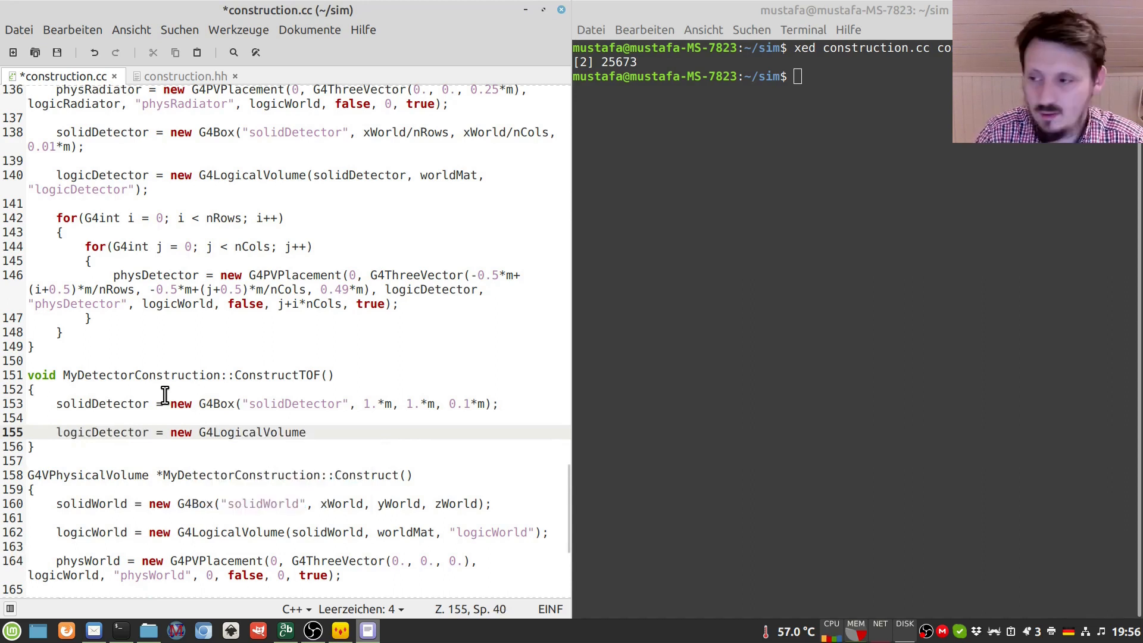
pyautogui.write('(2')
pyautogui.press('BackSpace')
pyautogui.write('solid')
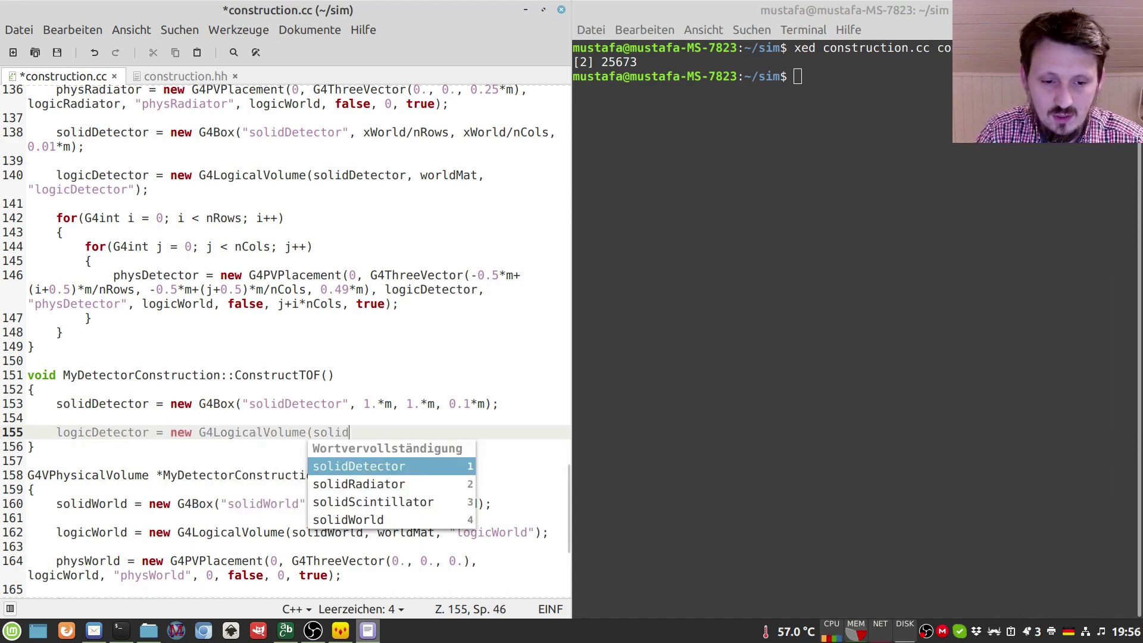
pyautogui.press('Return')
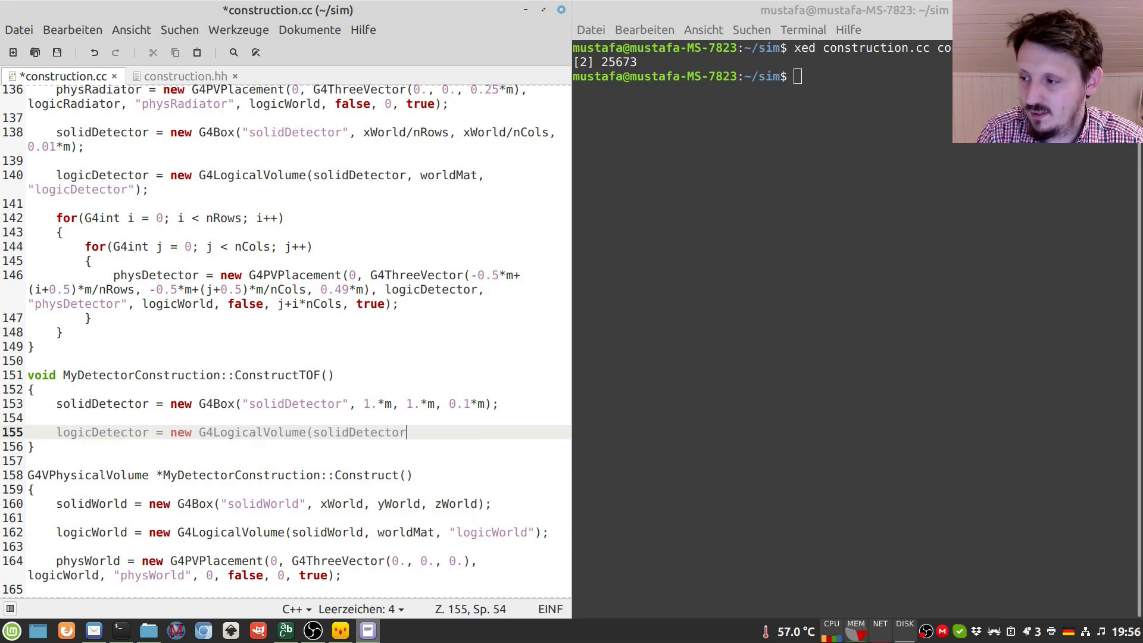
pyautogui.write(', world')
pyautogui.press('Return')
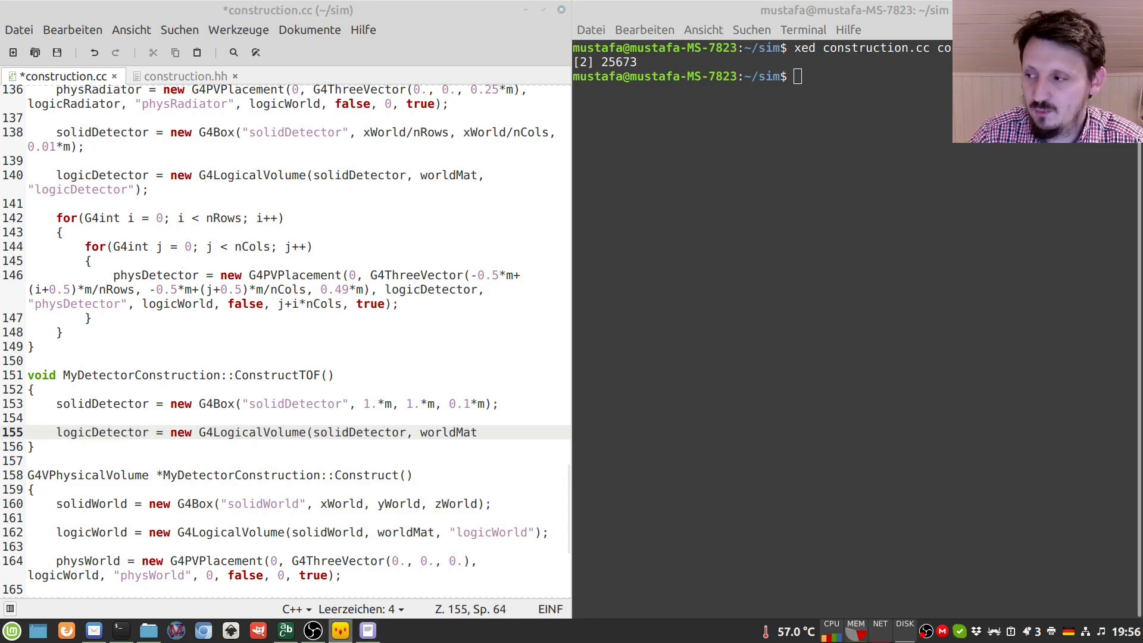
pyautogui.click(485, 434)
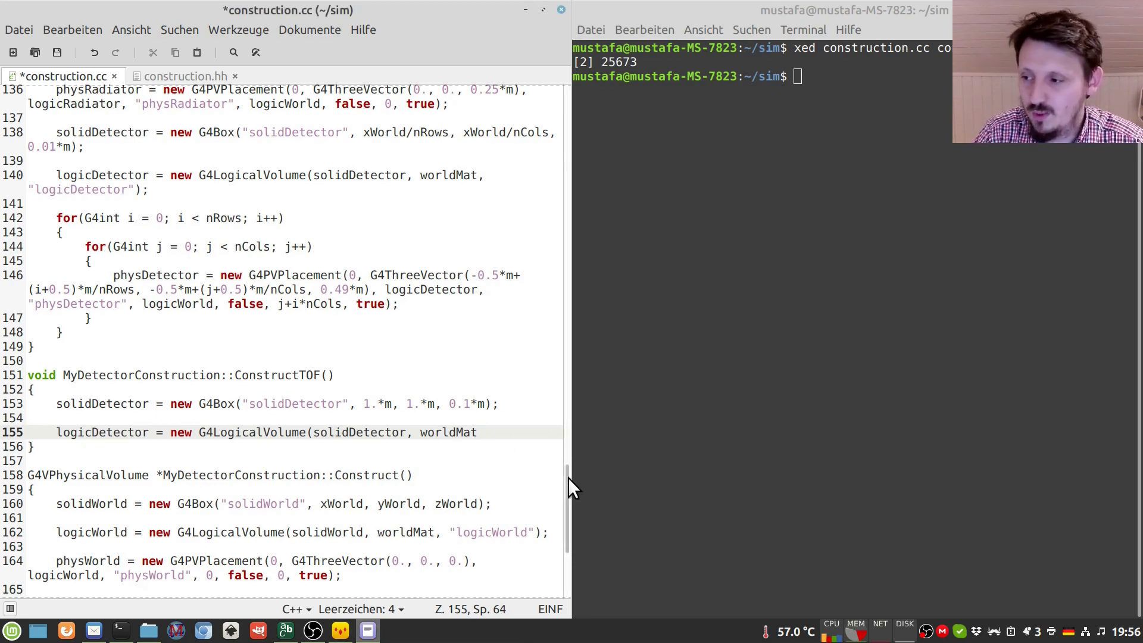
pyautogui.write(', "logi')
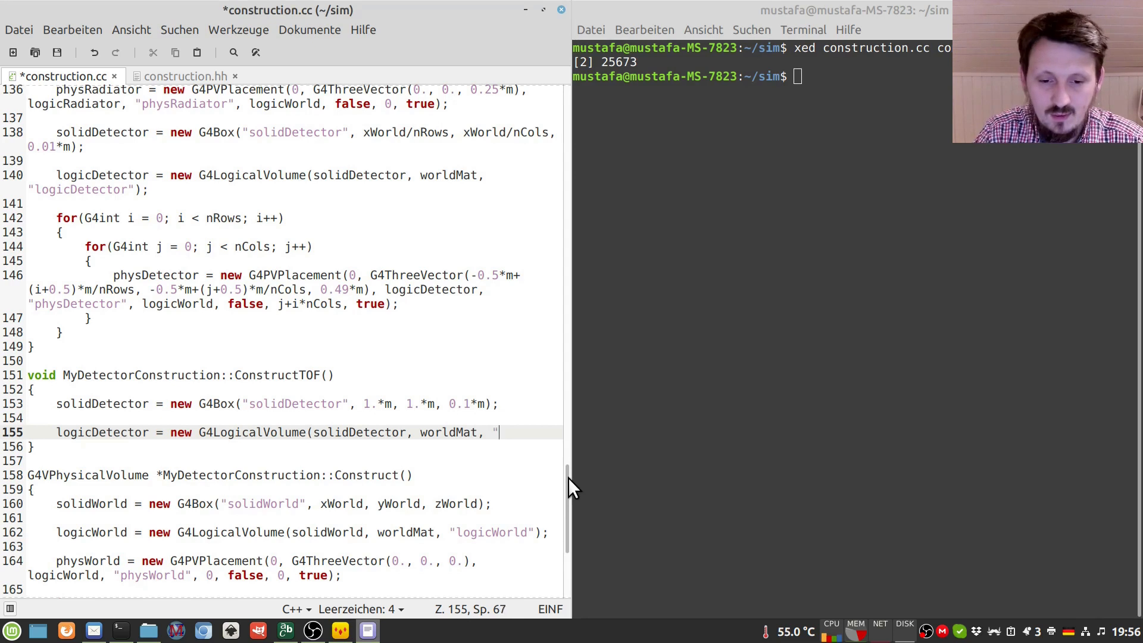
pyautogui.write('c')
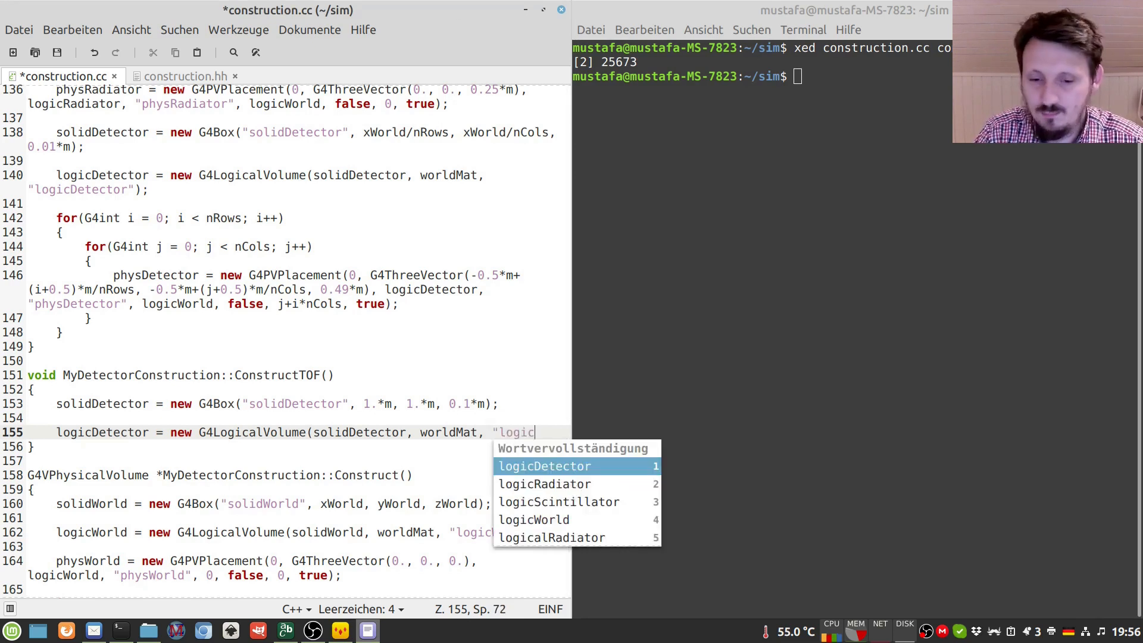
pyautogui.write('Detector"')
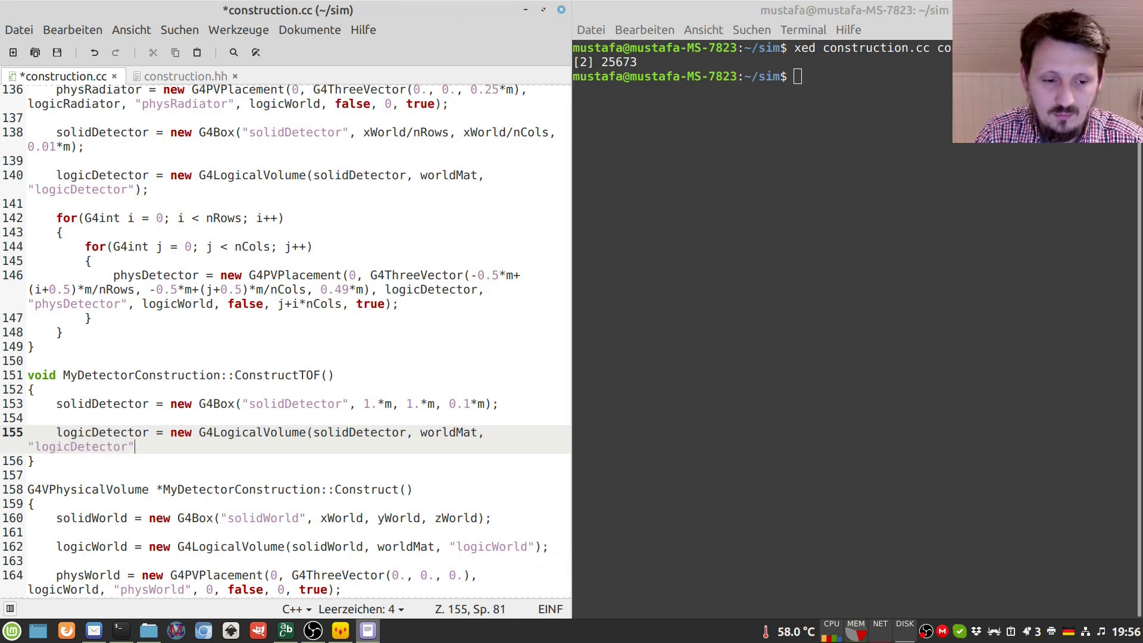
pyautogui.write(');')
pyautogui.press('Return')
pyautogui.press('Return')
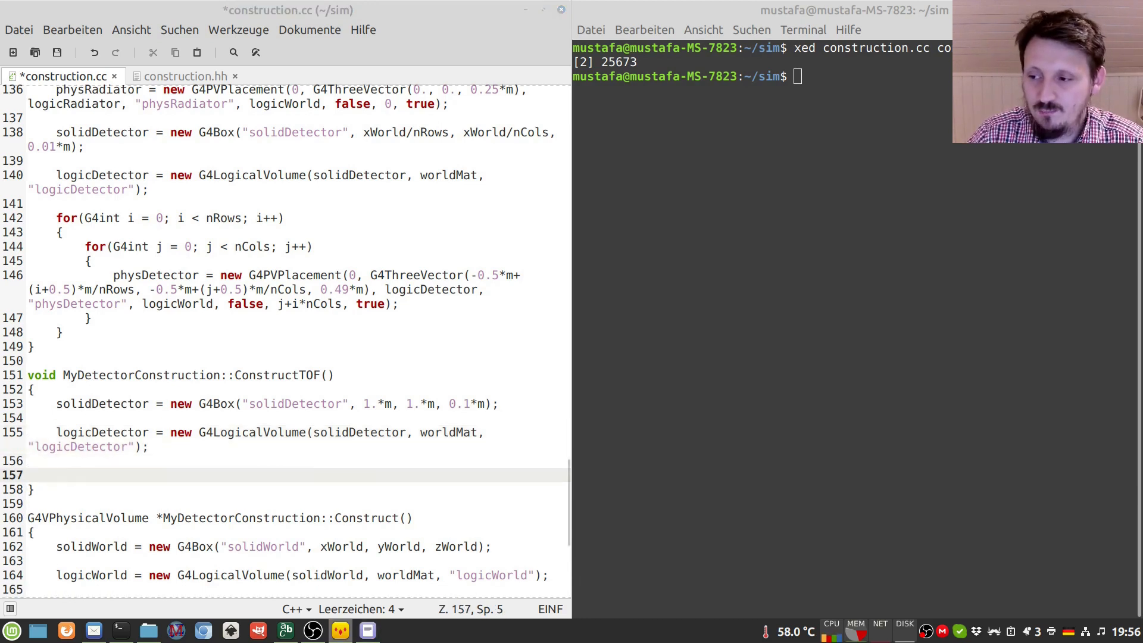
pyautogui.write('p')
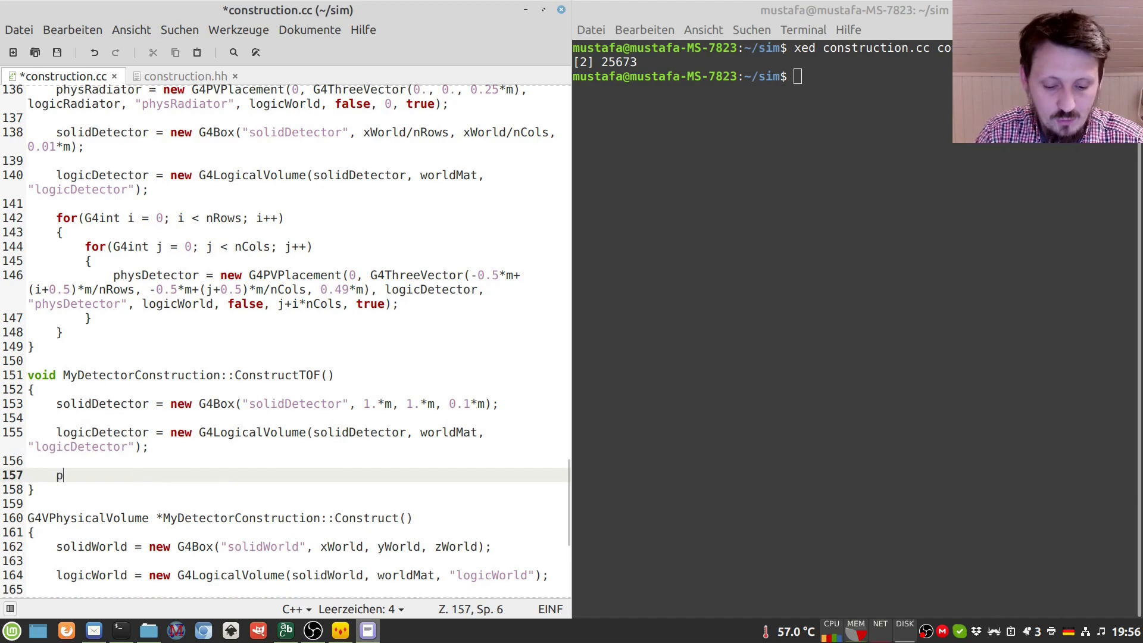
pyautogui.write('hys')
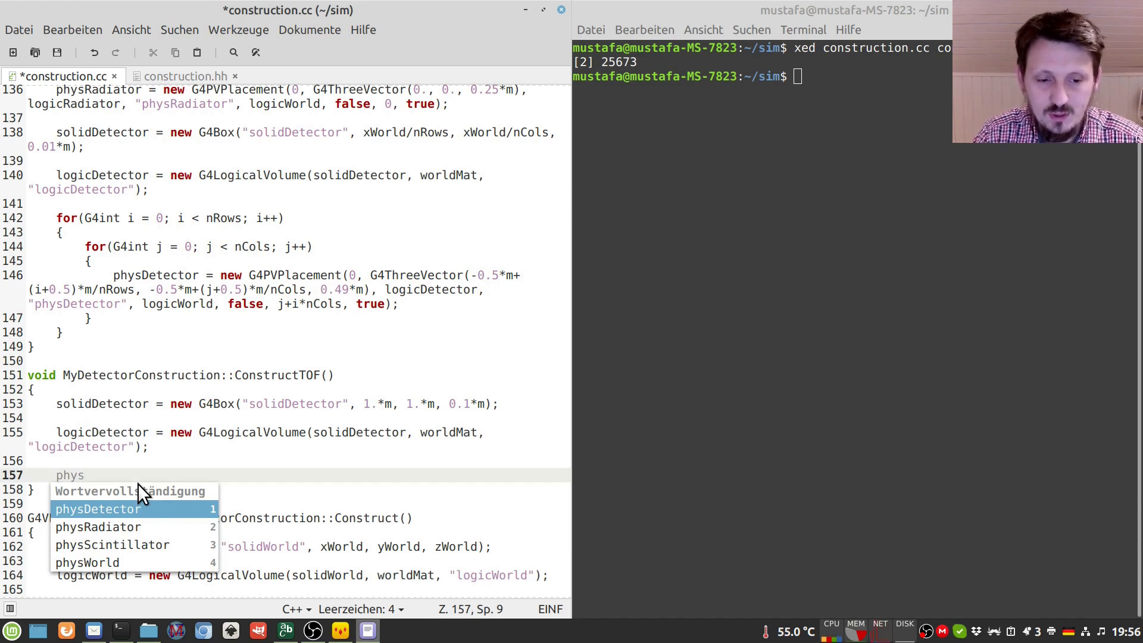
# - Start physDetector = new G4PVPlacement(0, G4ThreeVector(0.*m, 0.*m, -4.*m), with the z coordinate fixed to -4.*m
pyautogui.click(170, 474)
pyautogui.write('Det')
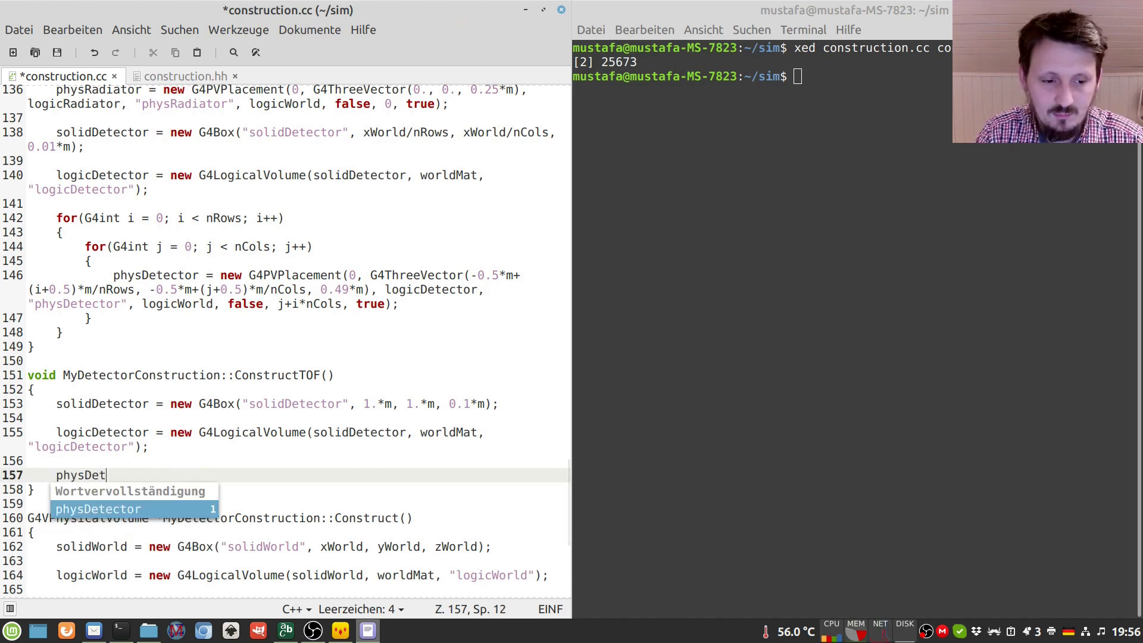
pyautogui.write('ector = ')
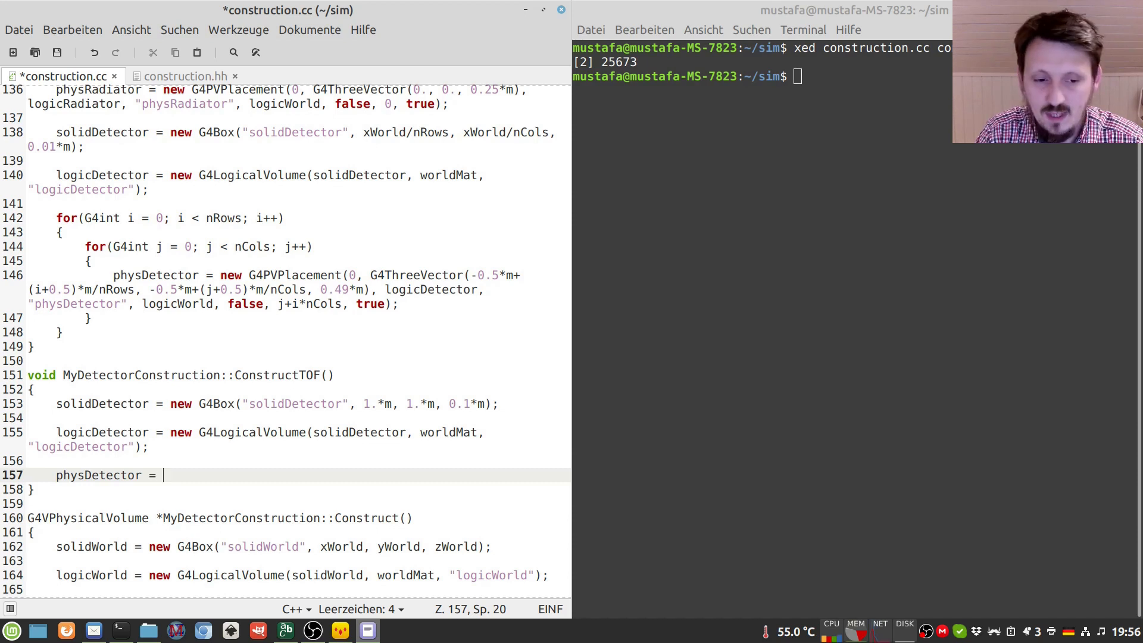
pyautogui.write('new G')
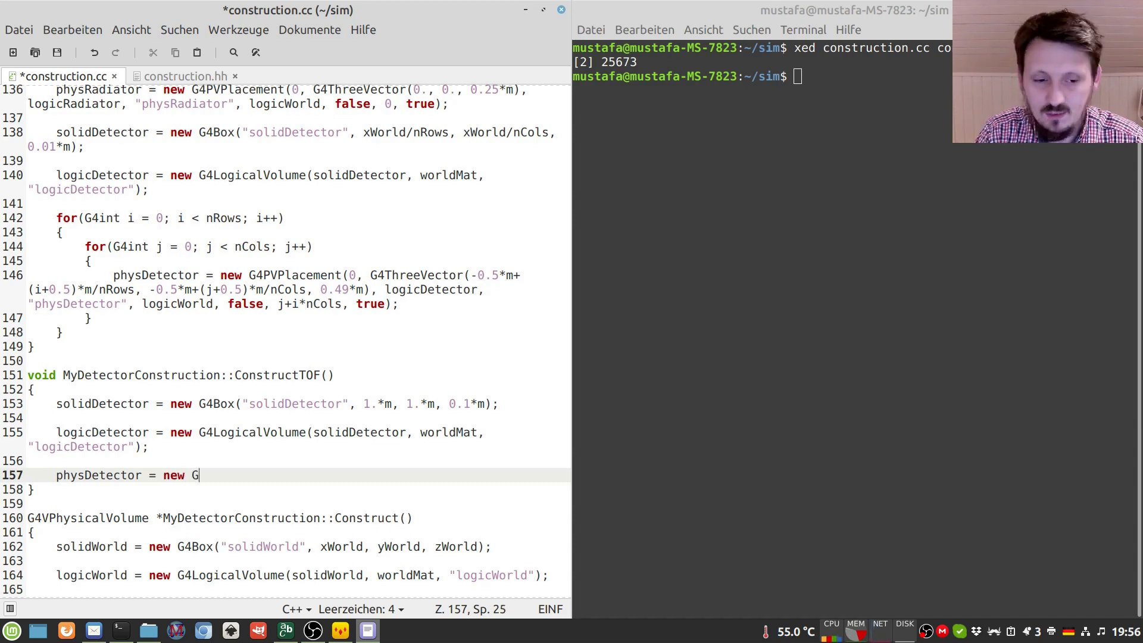
pyautogui.write('4')
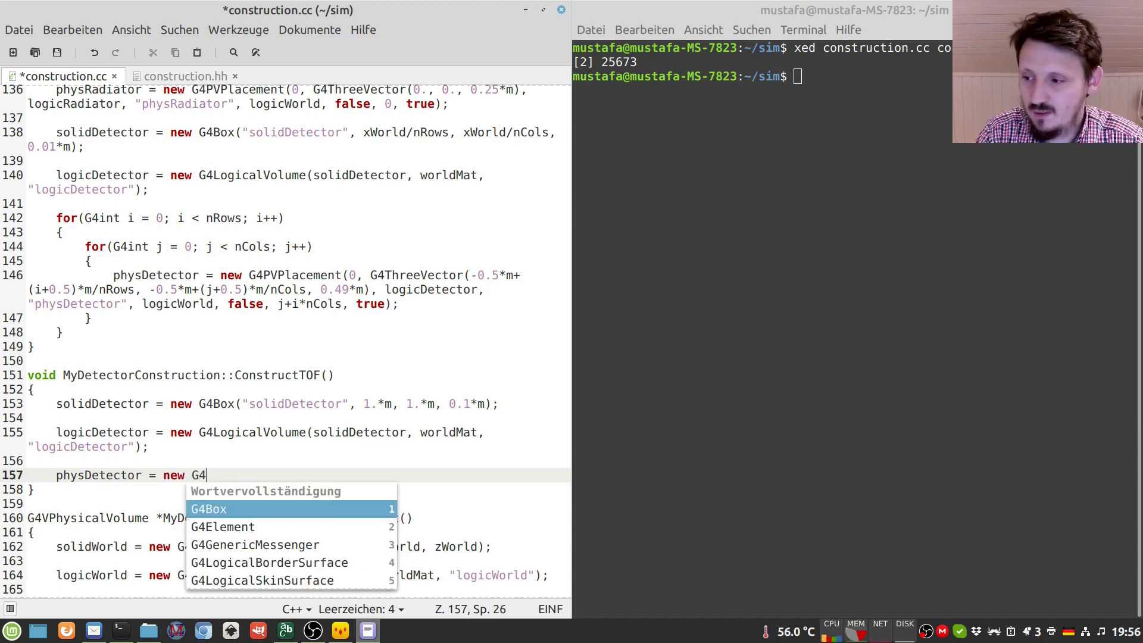
pyautogui.write('P')
pyautogui.press('Return')
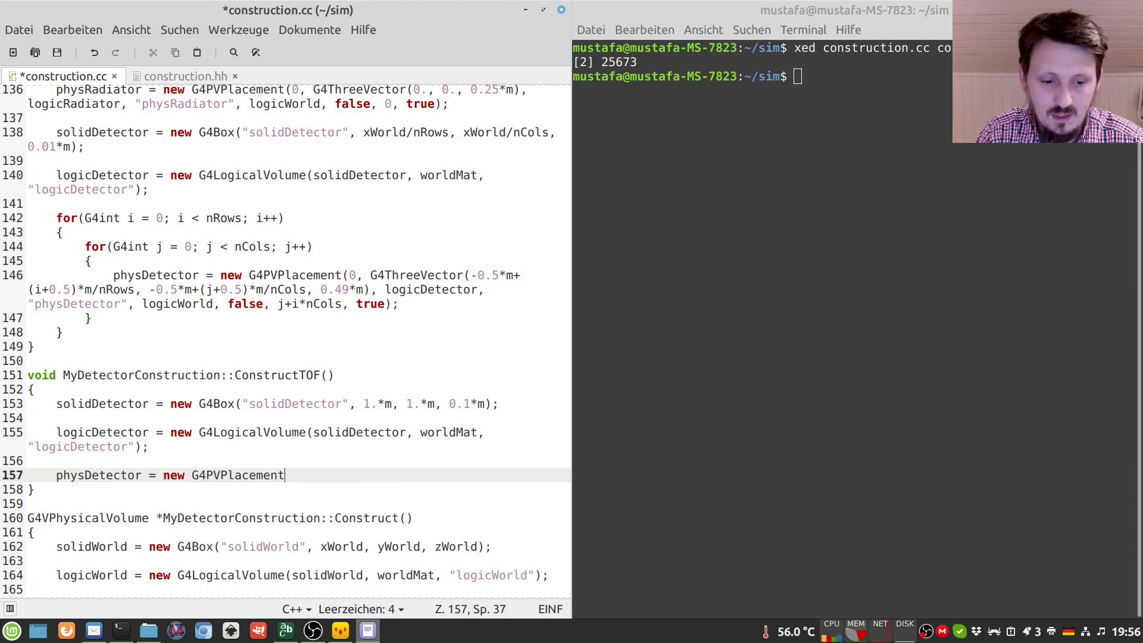
pyautogui.write('(')
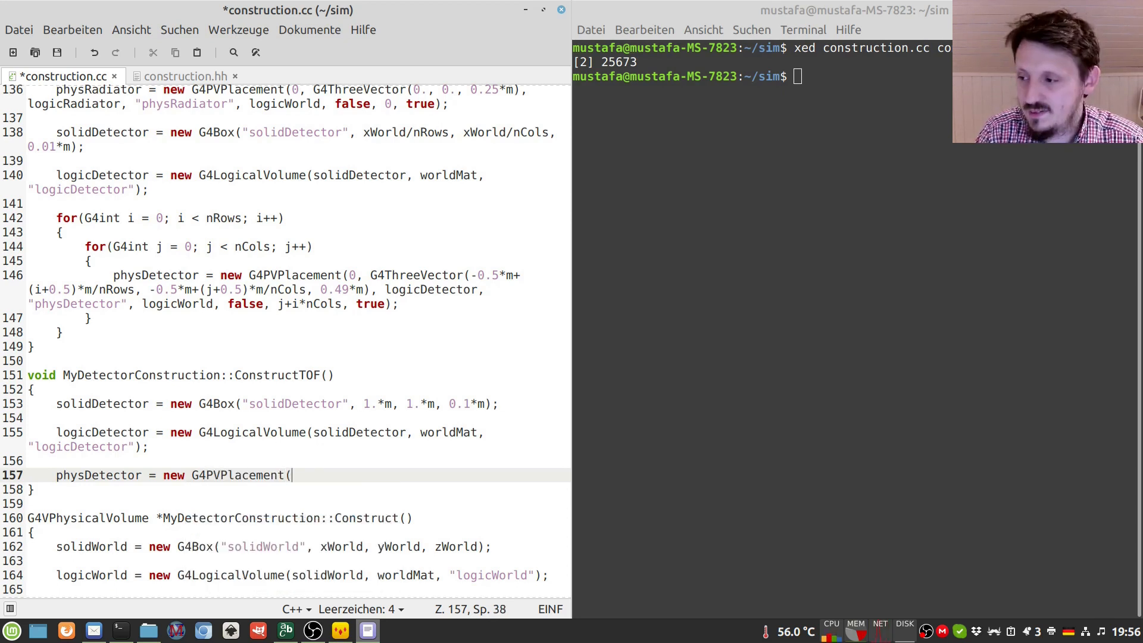
pyautogui.write('0, ')
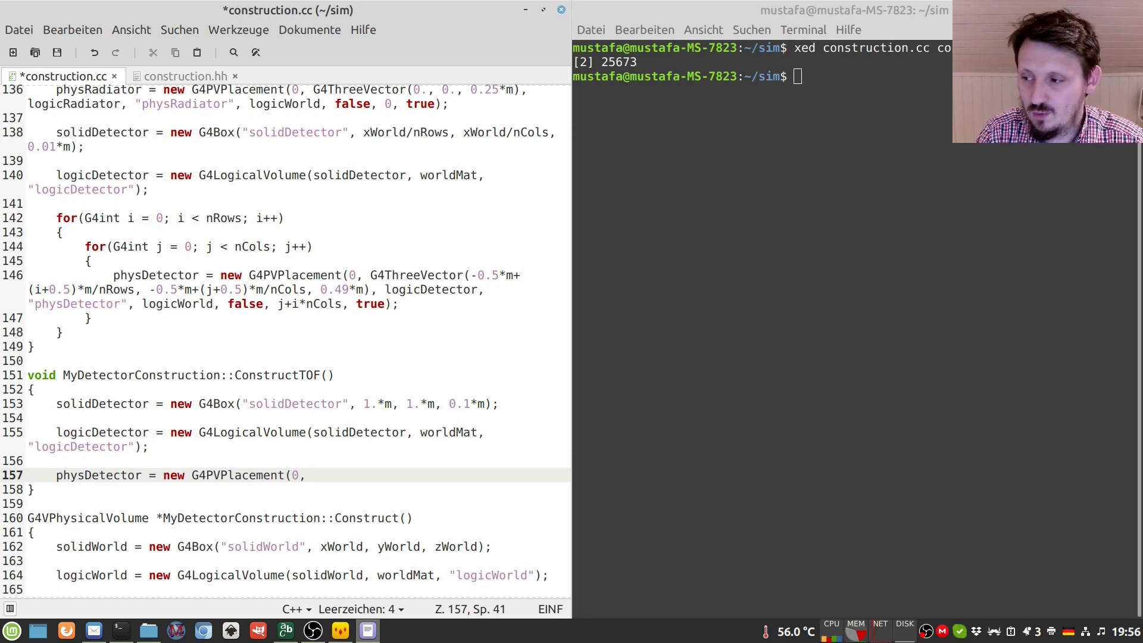
pyautogui.write('G4Th')
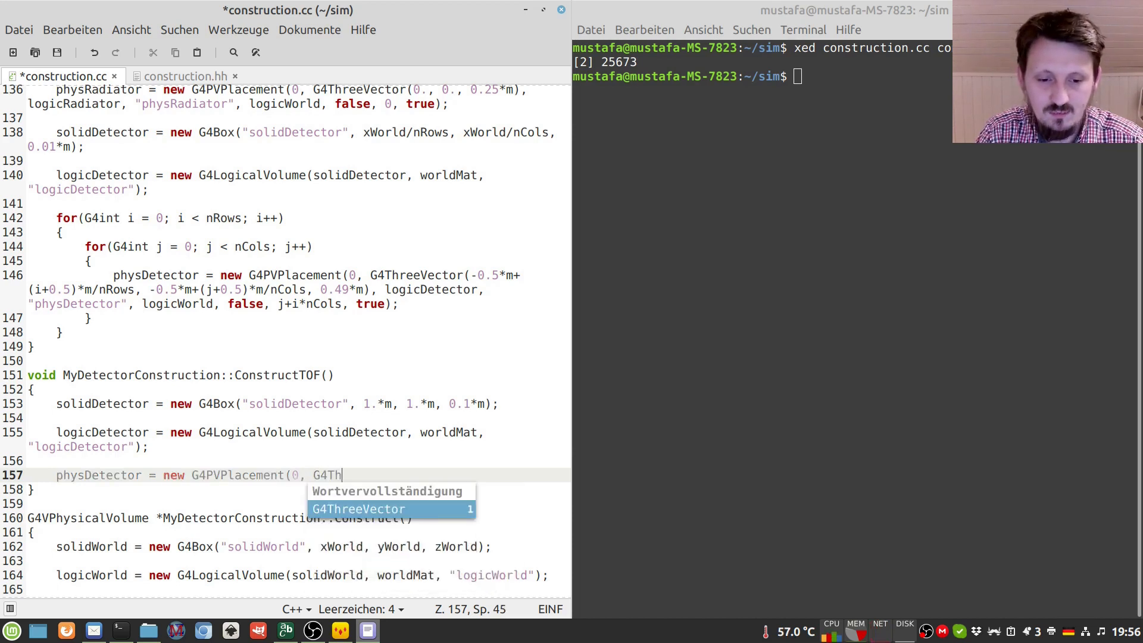
pyautogui.press('Return')
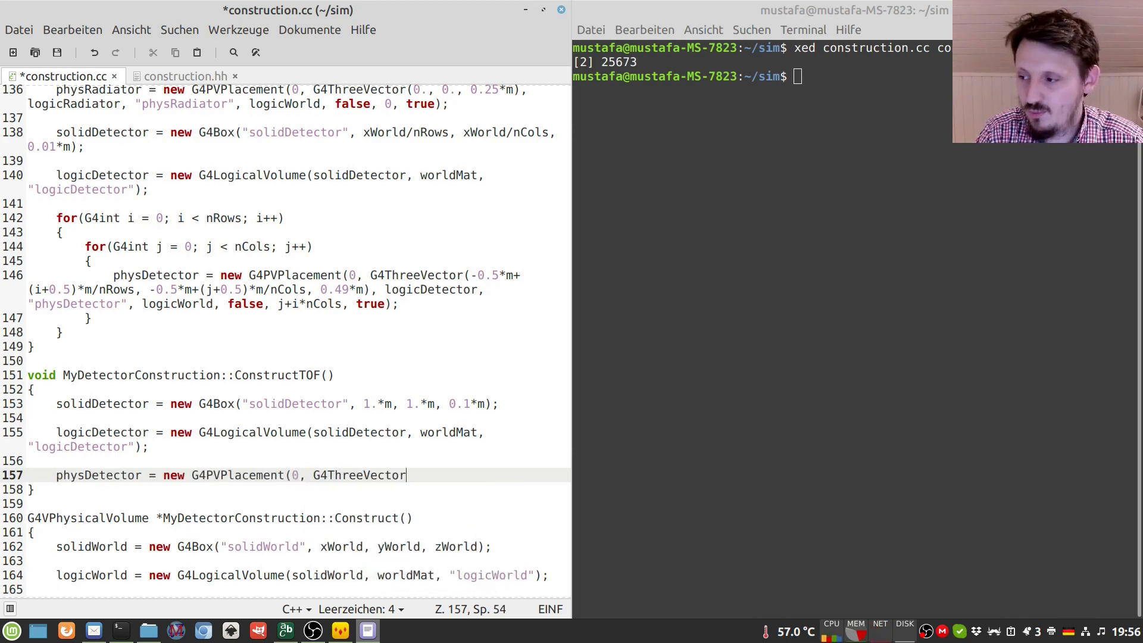
pyautogui.write('(0.')
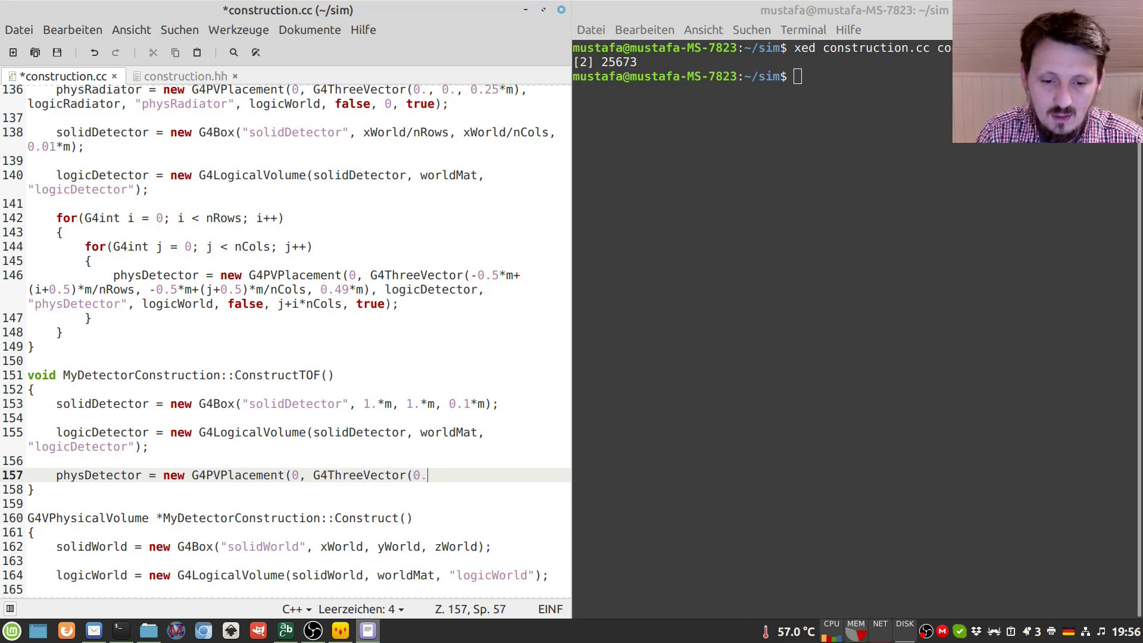
pyautogui.write('*m, 0')
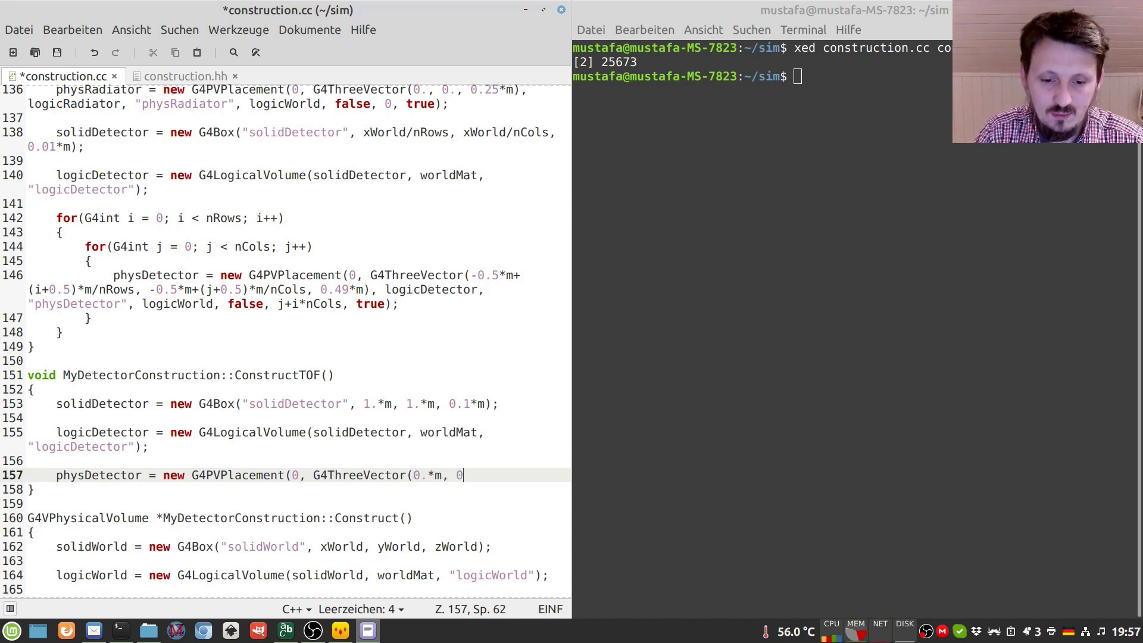
pyautogui.write('.*m')
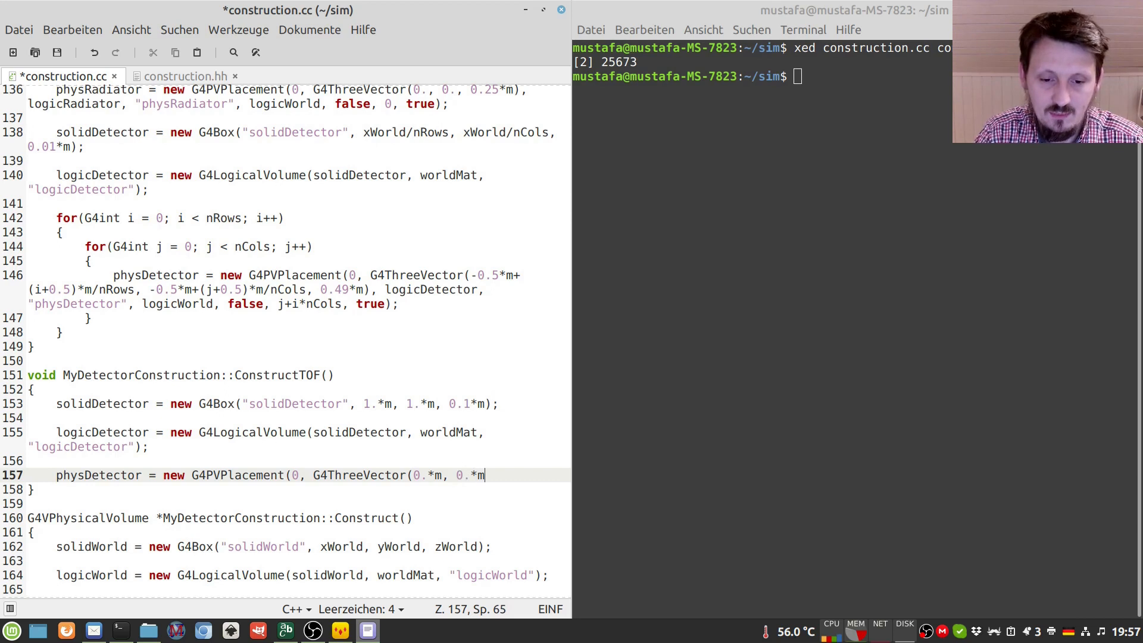
pyautogui.write(',')
pyautogui.press('Return')
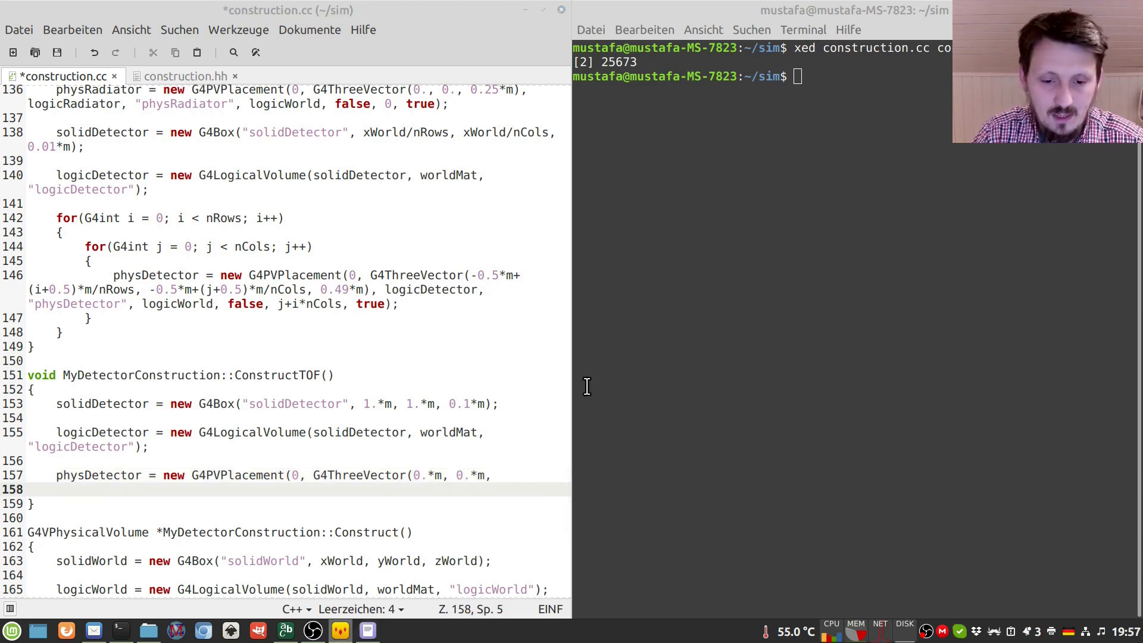
pyautogui.click(519, 489)
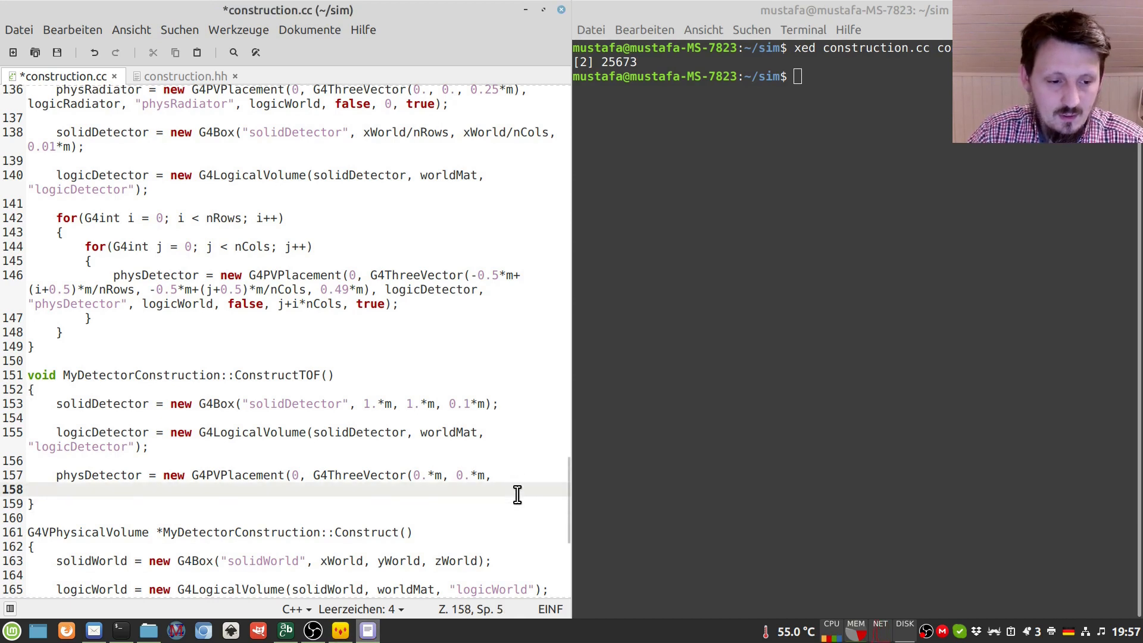
pyautogui.press('BackSpace')
pyautogui.write('-4,')
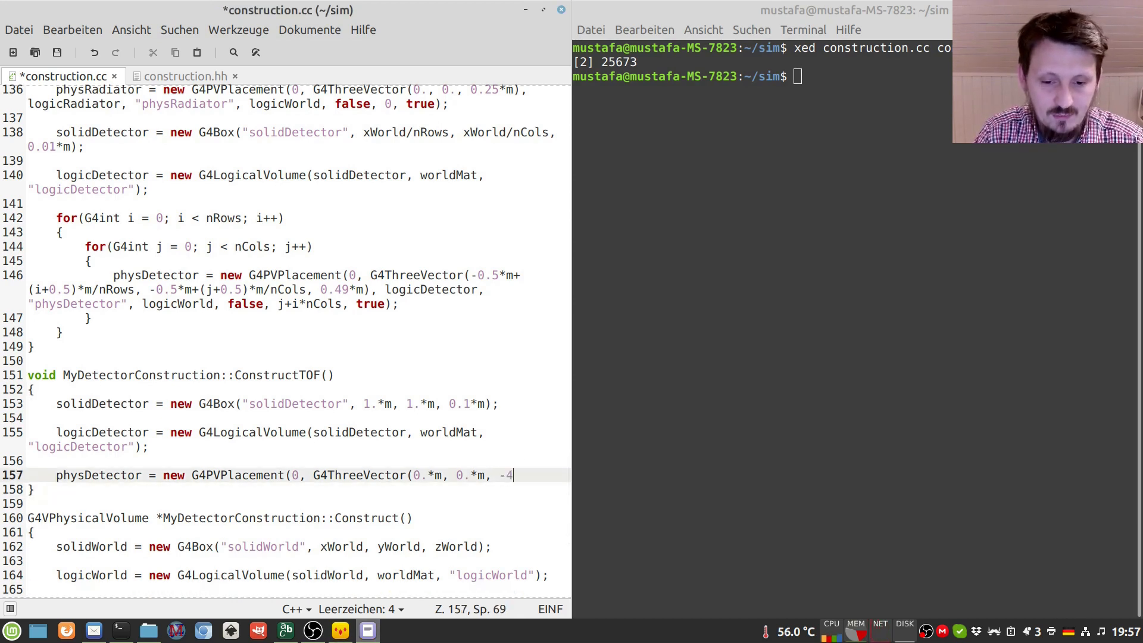
pyautogui.press('BackSpace')
pyautogui.write('.*m')
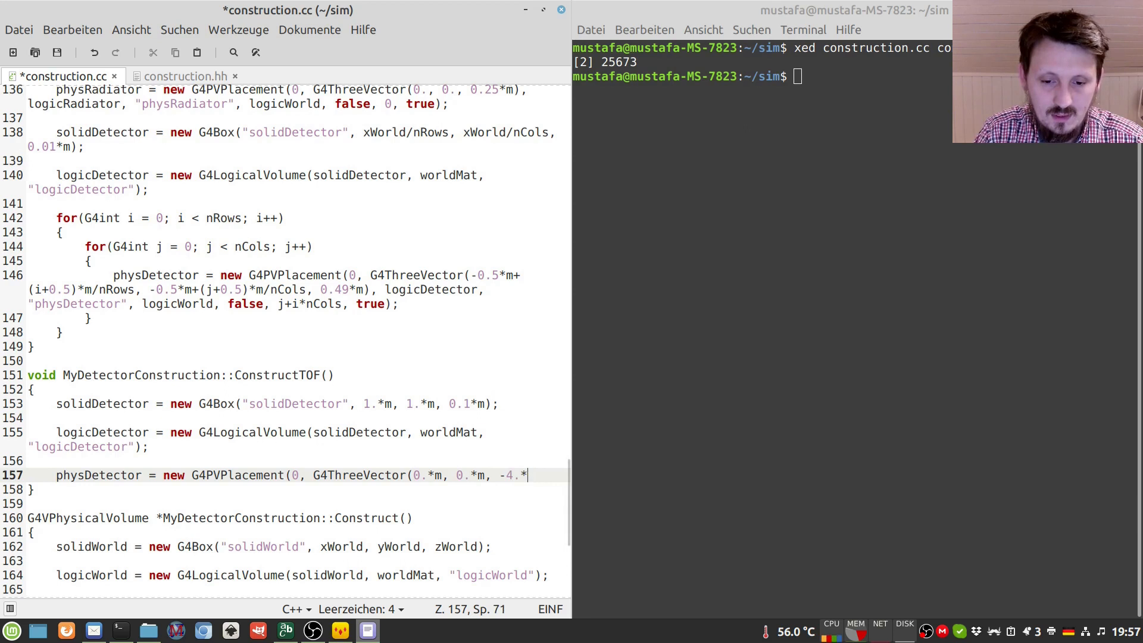
pyautogui.write('), ')
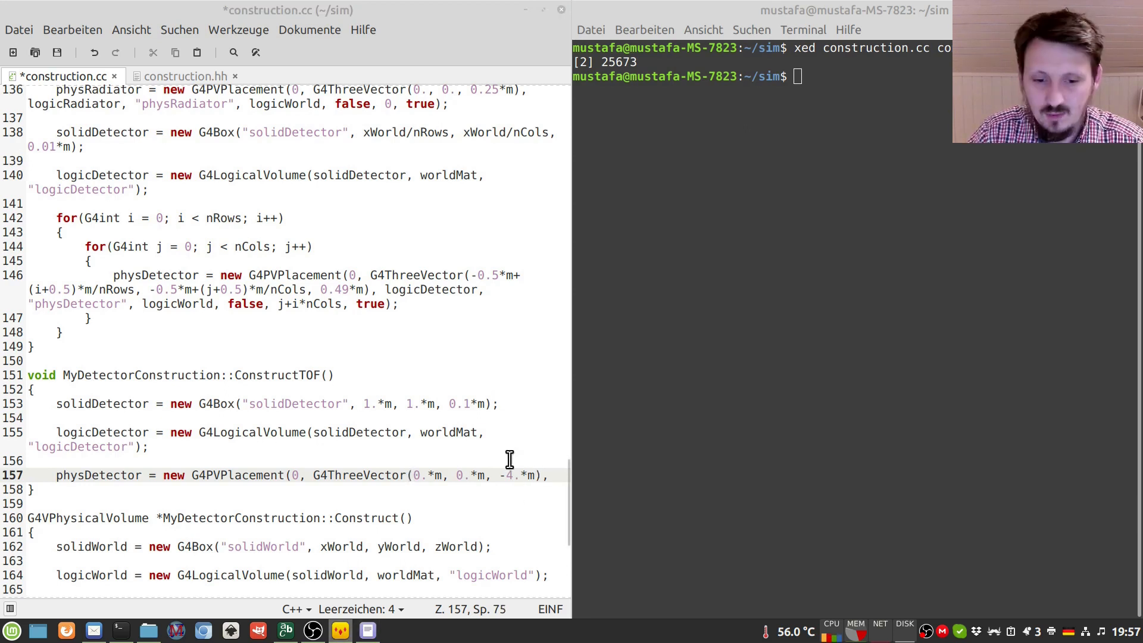
pyautogui.write('logic')
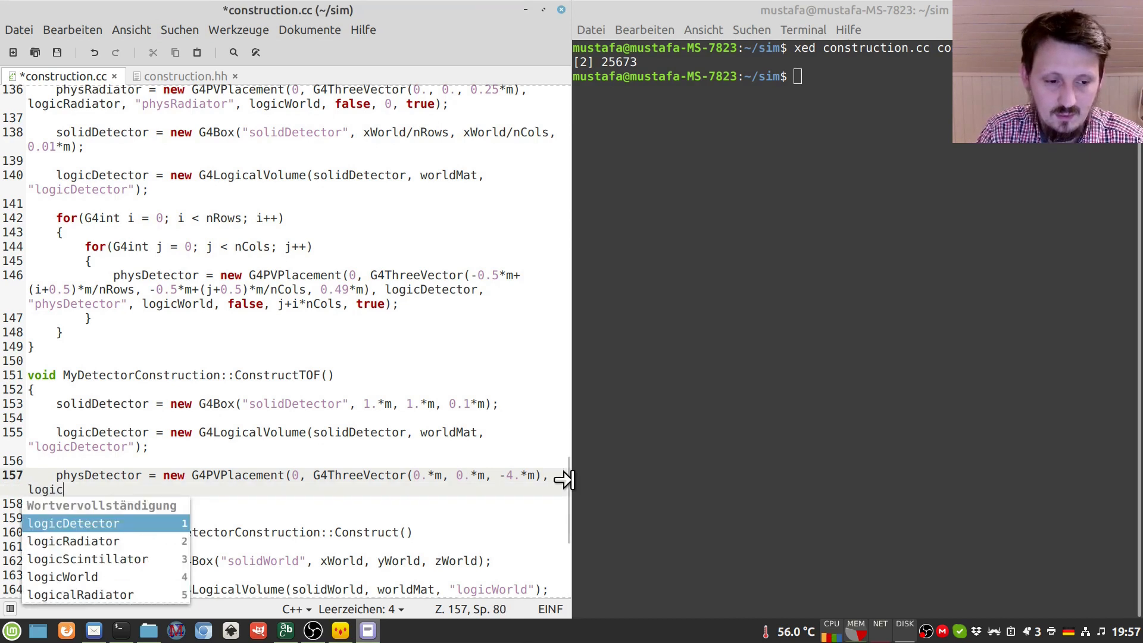
# - Complete the placement arguments with logicDetector, "physDetector" and mother volume logicWorld
pyautogui.press('Return')
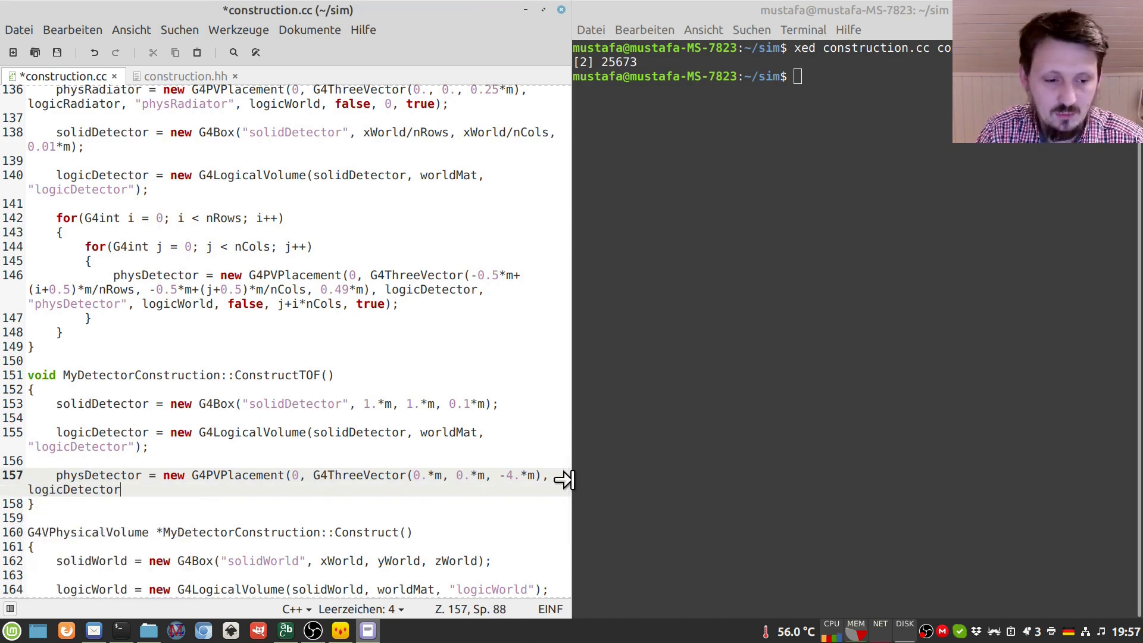
pyautogui.write(', "physDet')
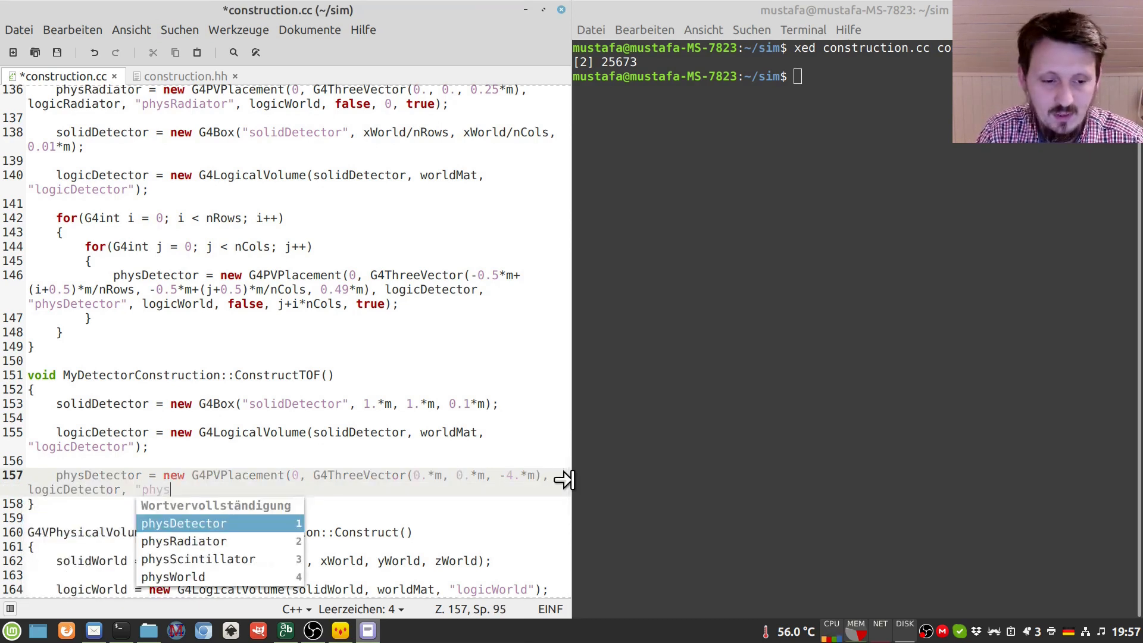
pyautogui.press('Return')
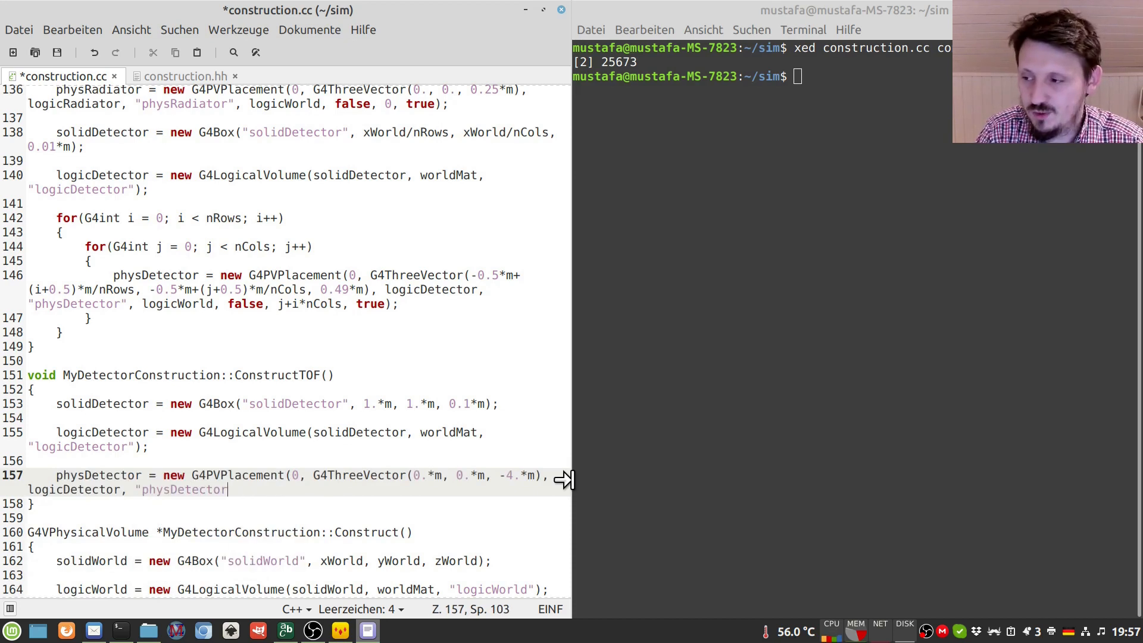
pyautogui.write('", logic')
pyautogui.press('Return')
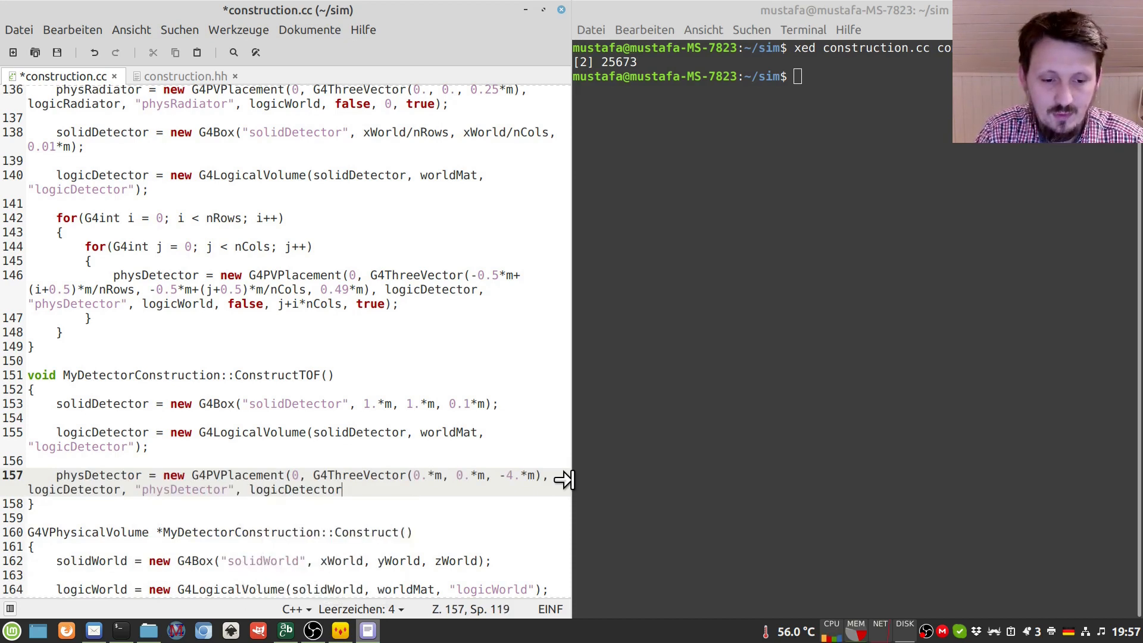
pyautogui.press('BackSpace')
pyautogui.press('BackSpace')
pyautogui.press('BackSpace')
pyautogui.write('Wor')
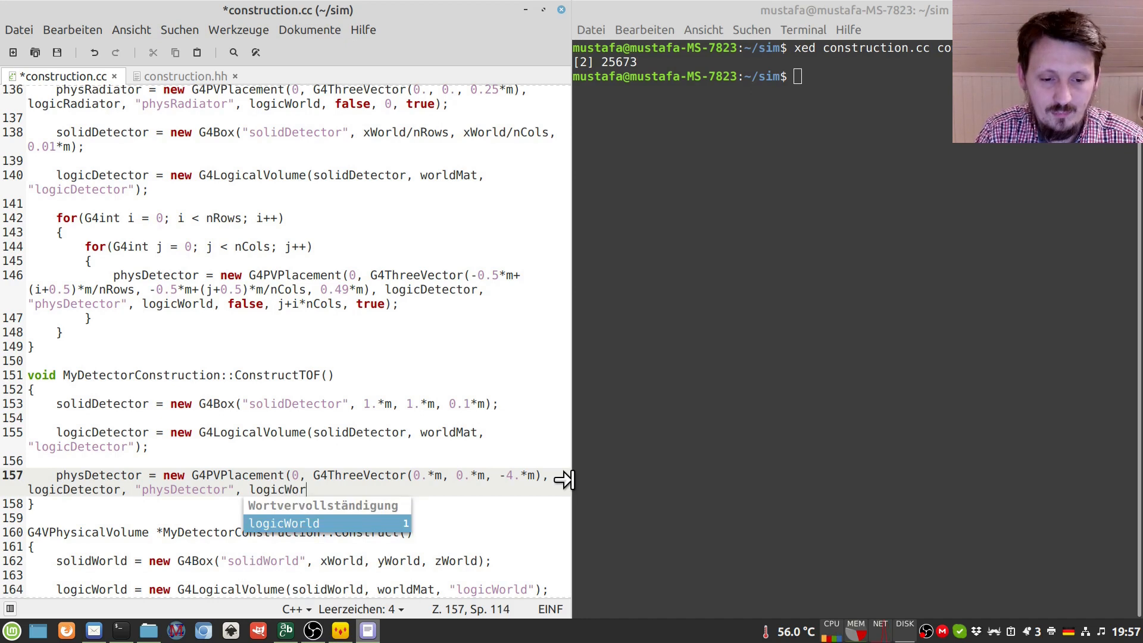
pyautogui.press('Return')
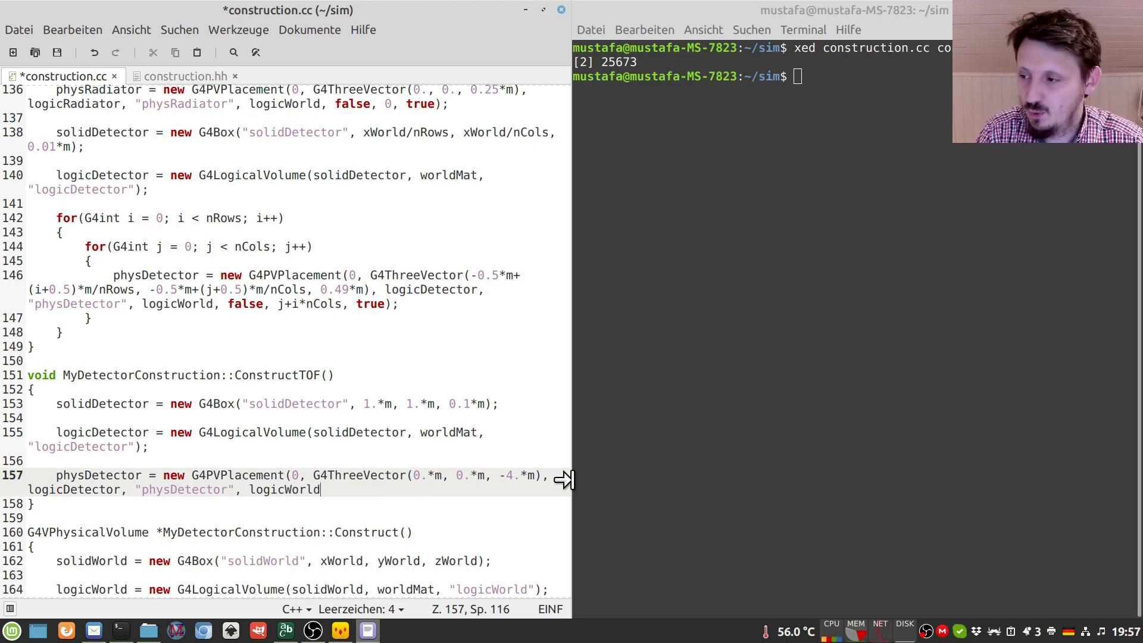
pyautogui.write(', false')
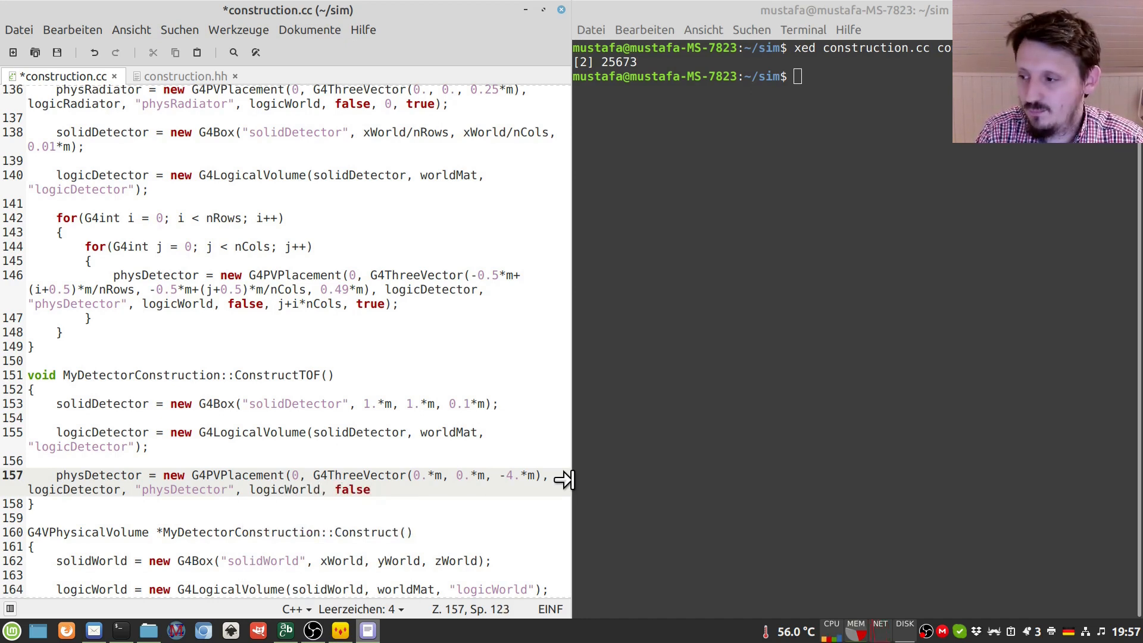
pyautogui.write(', 0')
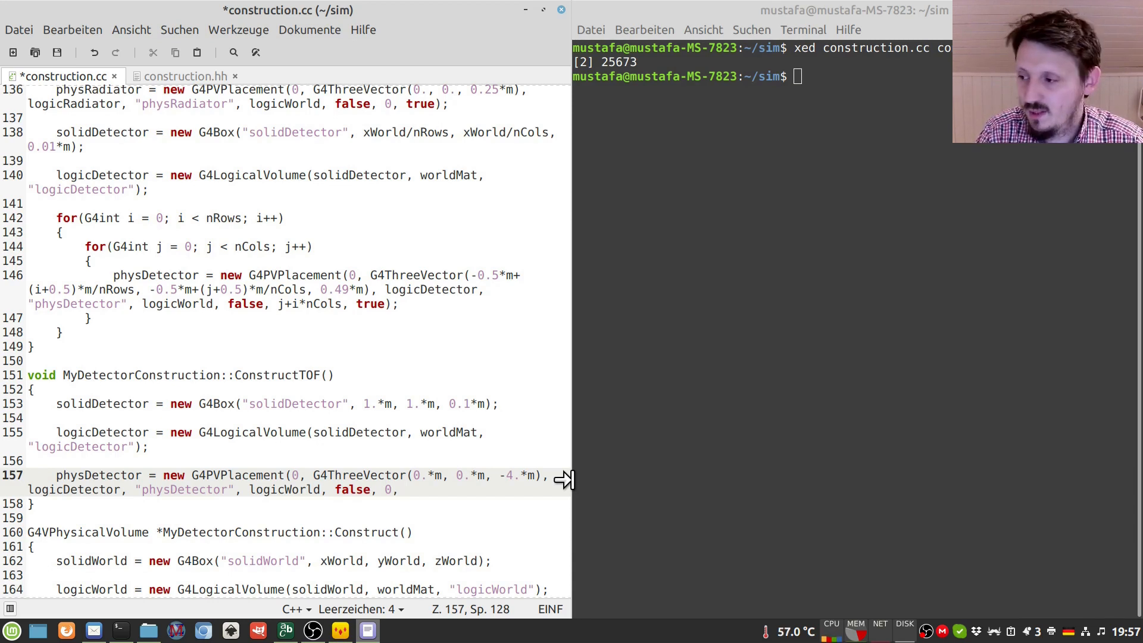
pyautogui.write('true);')
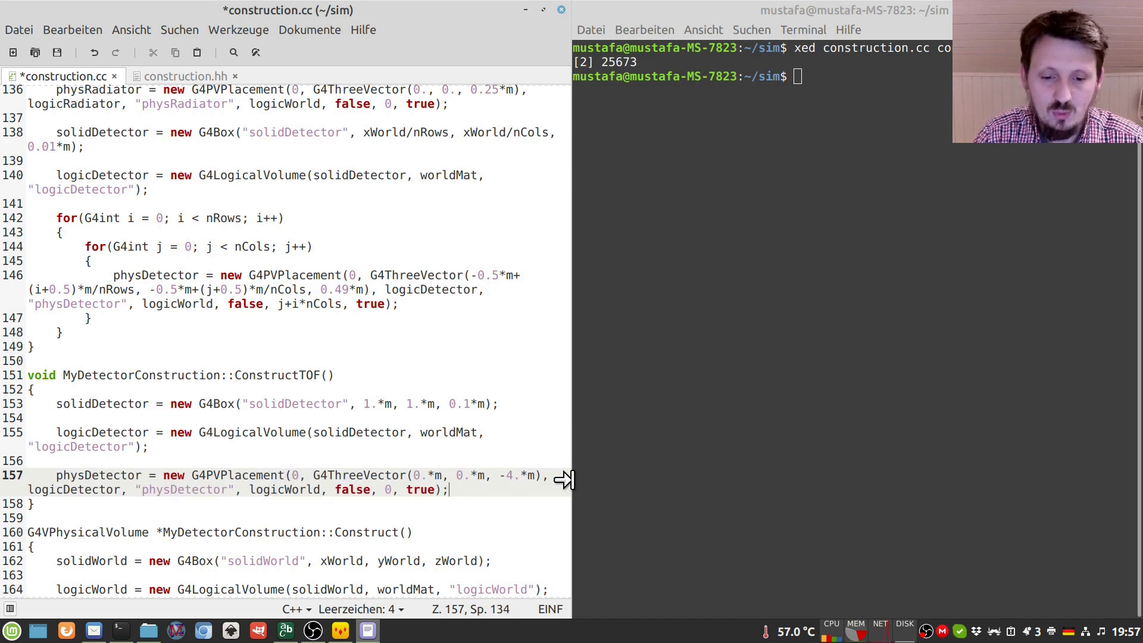
# - Duplicate the physDetector placement statement onto line 159 for a second TOF detector
pyautogui.press('Return')
pyautogui.press('Return')
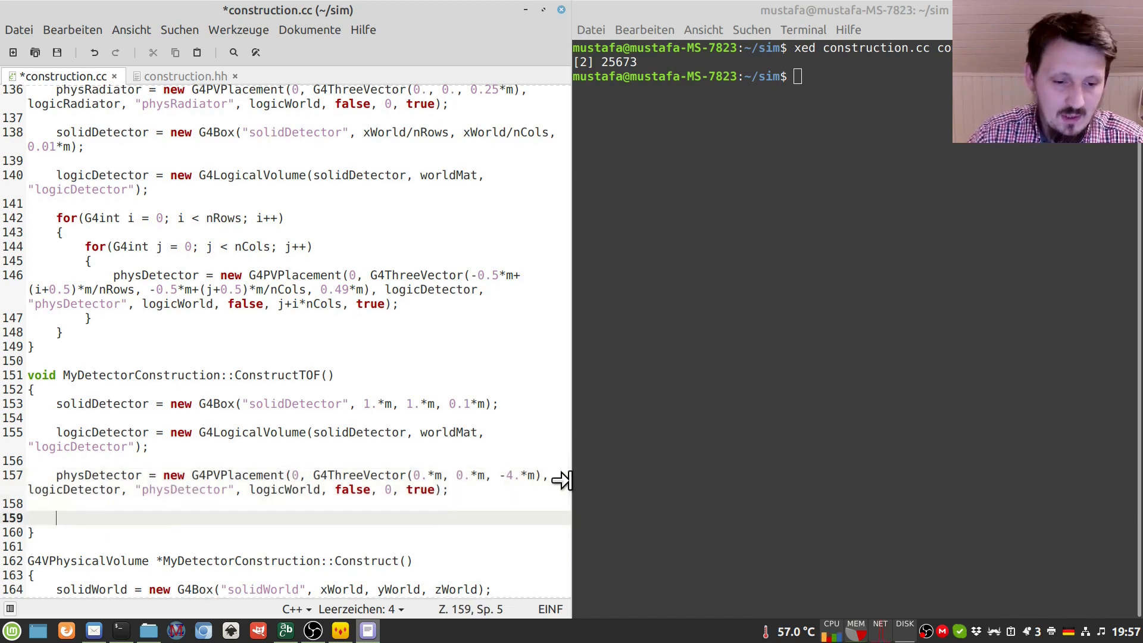
pyautogui.moveTo(449, 490)
pyautogui.mouseDown()
pyautogui.moveTo(294, 462)
pyautogui.moveTo(56, 475)
pyautogui.mouseUp()
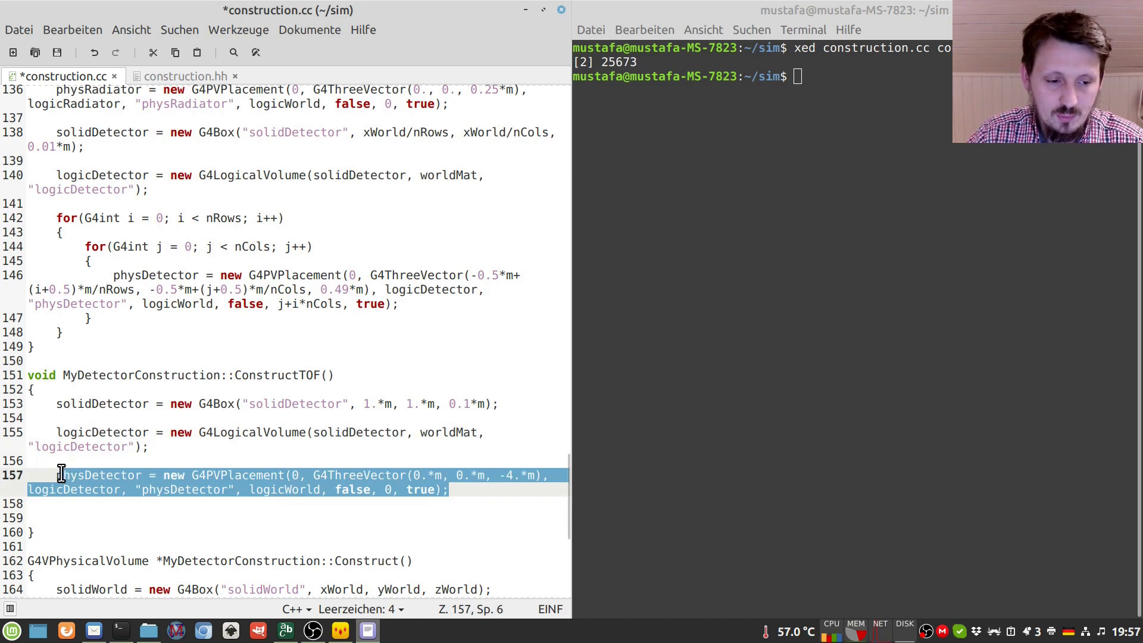
pyautogui.hotkey('ctrl', 'c')
pyautogui.click(75, 522)
pyautogui.hotkey('ctrl', 'v')
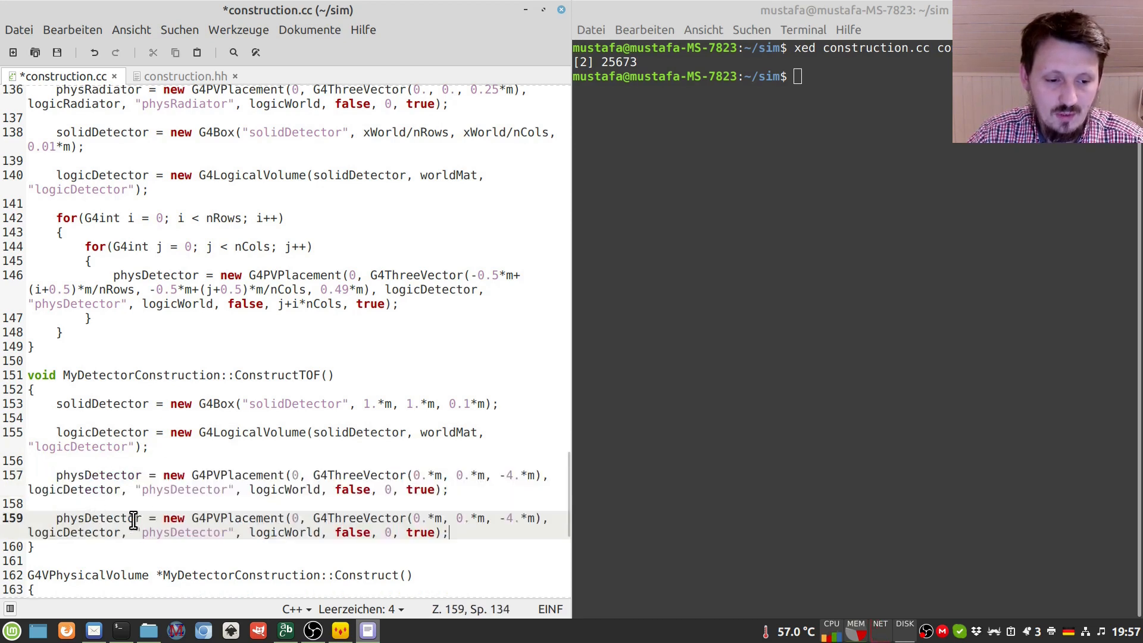
pyautogui.click(142, 518)
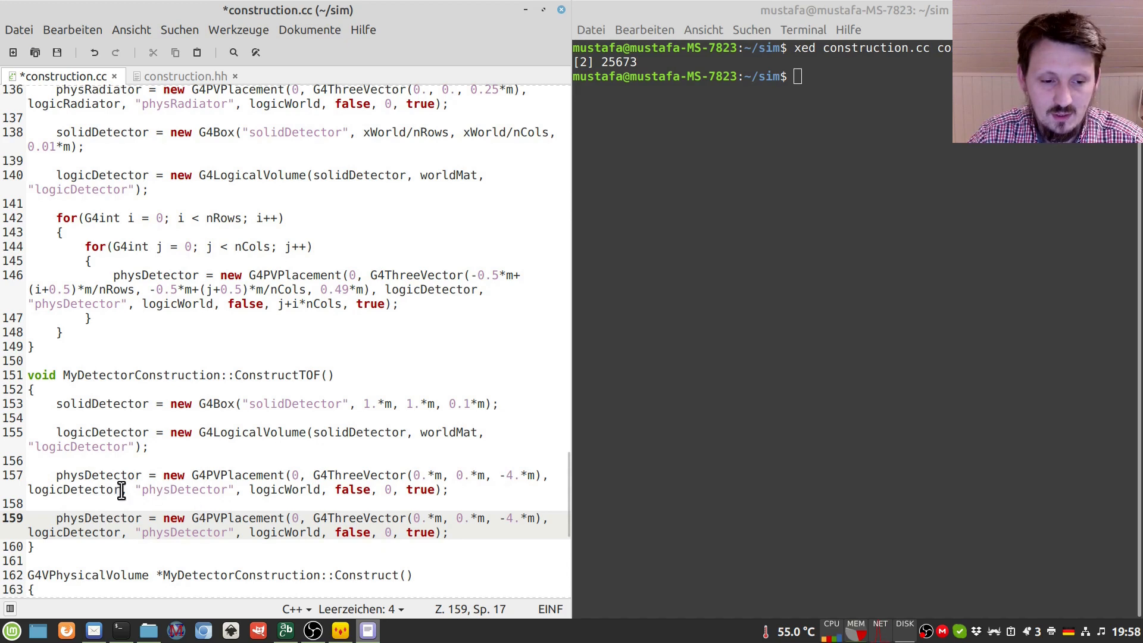
# - Set the second detector's z-position to 3 m and copy number to 1, and save construction.cc
pyautogui.click(511, 518)
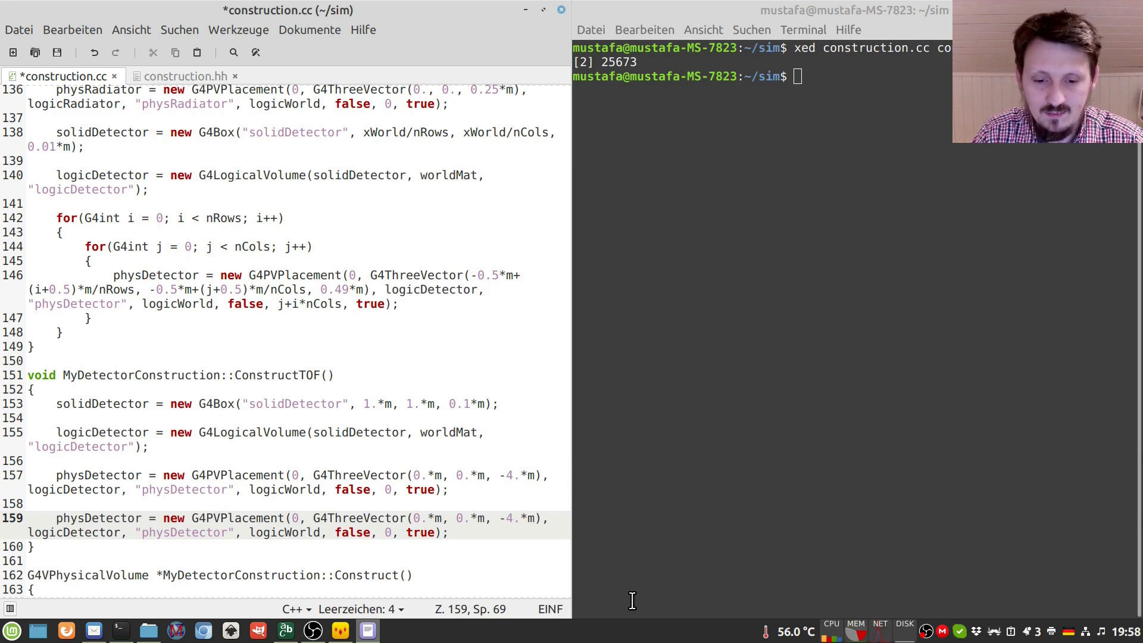
pyautogui.press('BackSpace')
pyautogui.write('3')
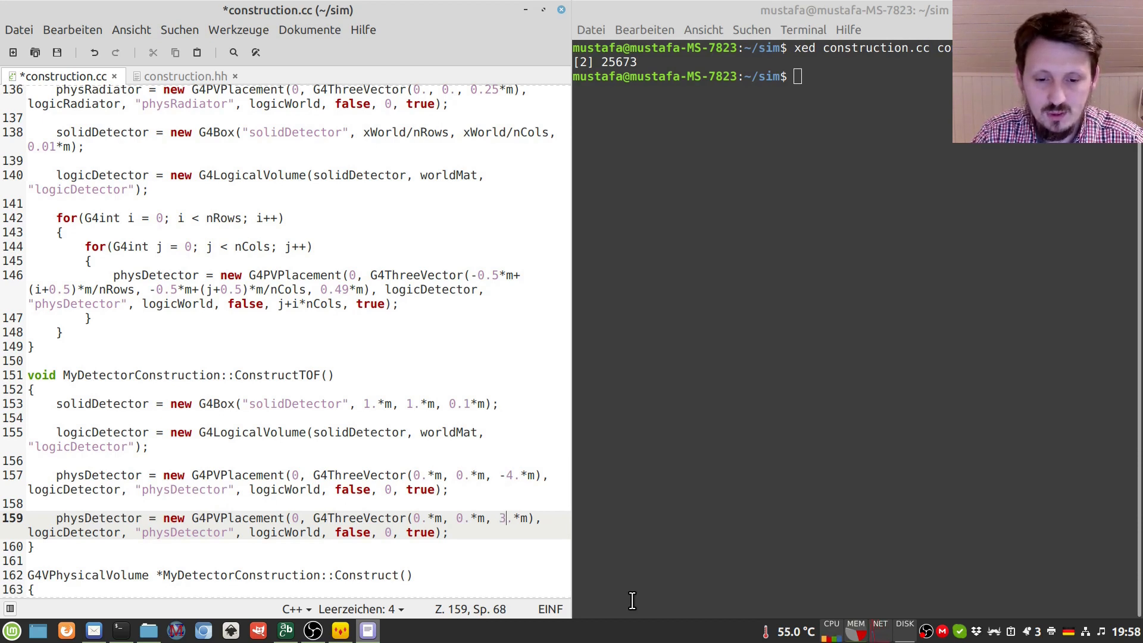
pyautogui.hotkey('ctrl', 's')
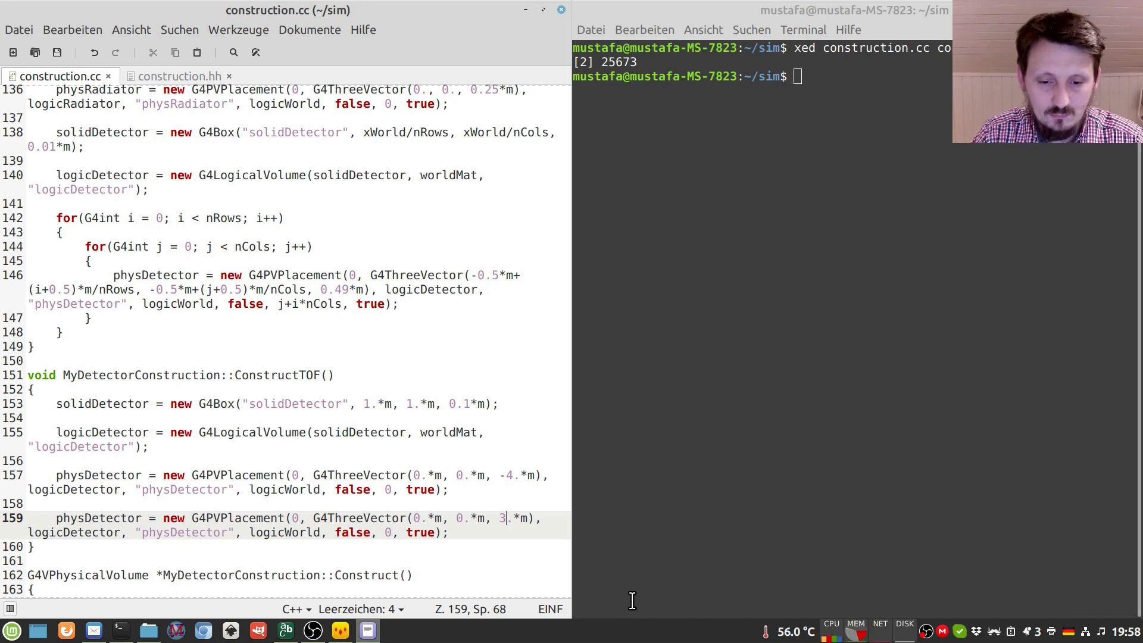
pyautogui.hotkey('ctrl', 's')
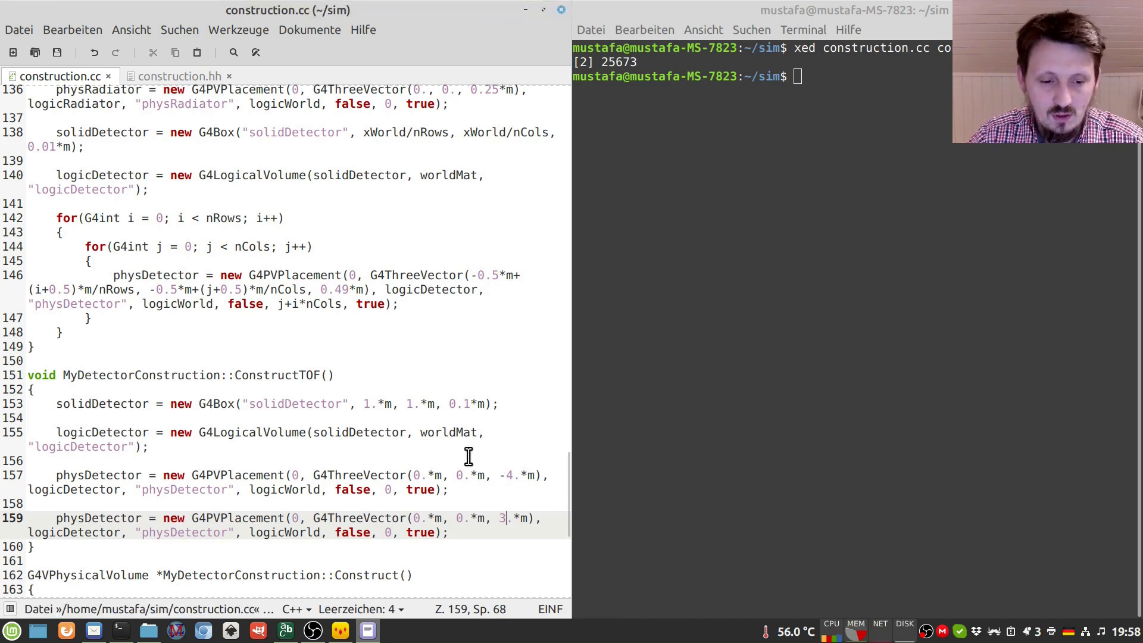
pyautogui.click(392, 532)
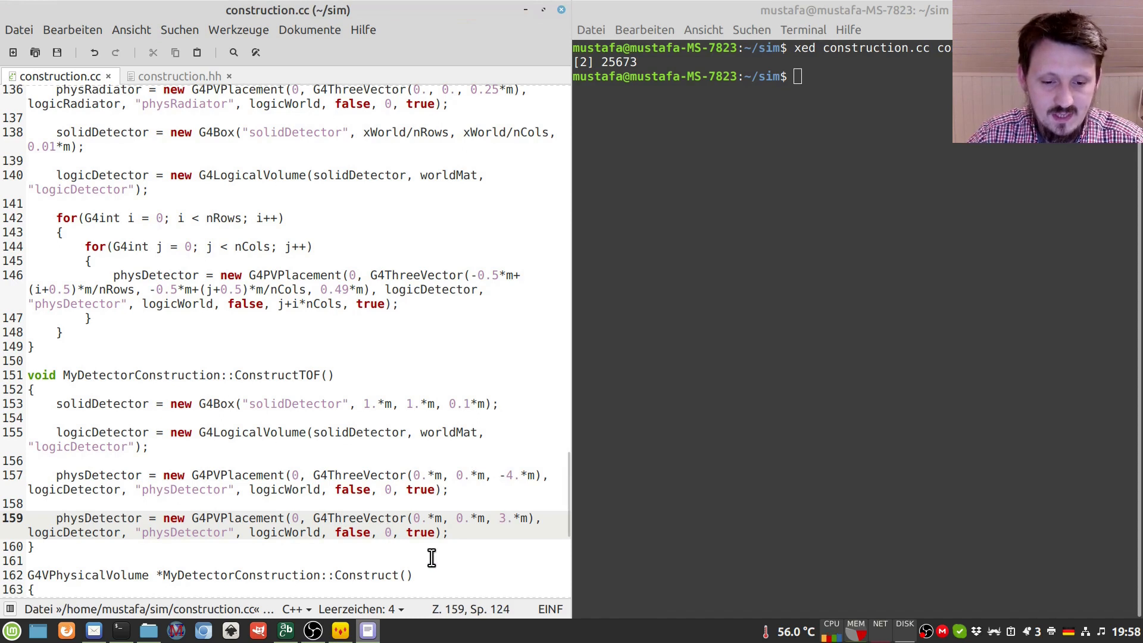
pyautogui.press('BackSpace')
pyautogui.write('1')
pyautogui.hotkey('ctrl', 's')
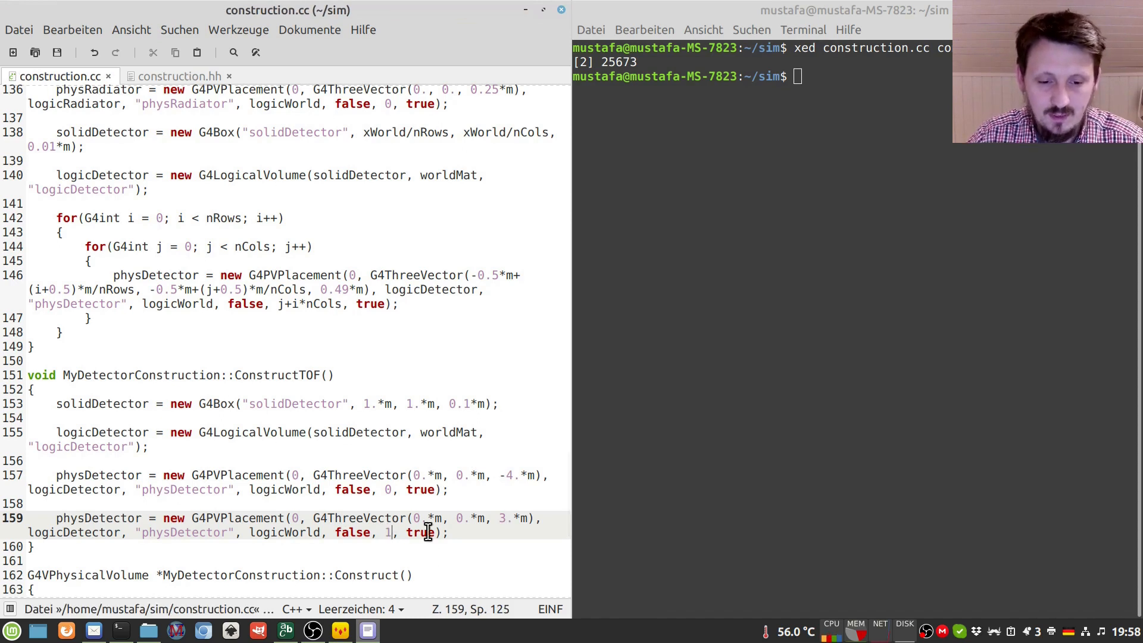
pyautogui.scroll(-1, 429, 532)
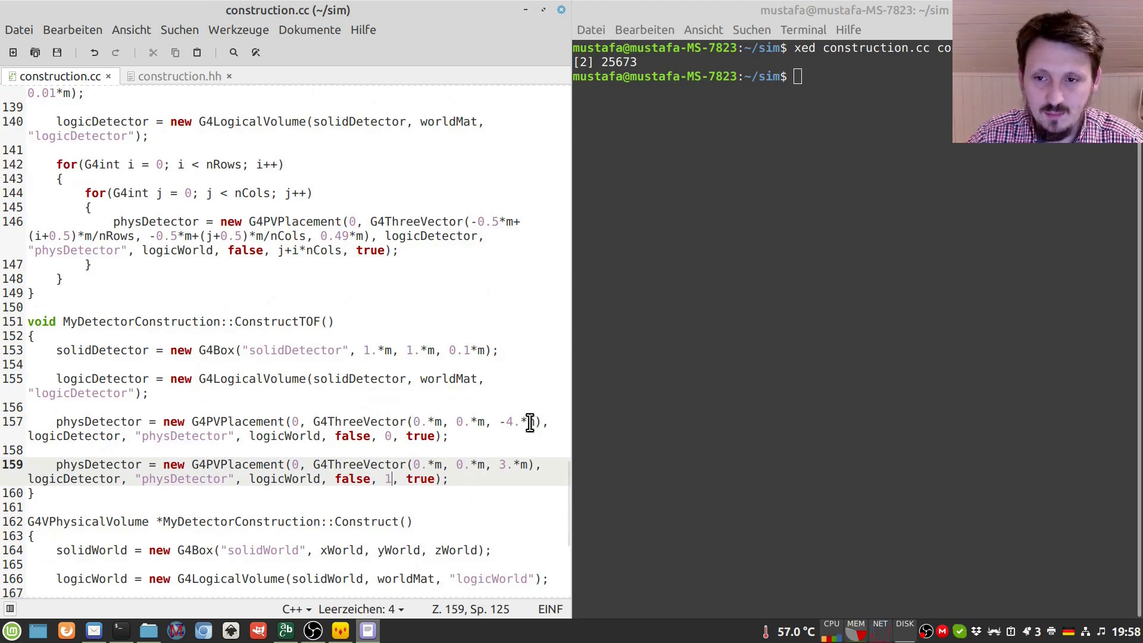
pyautogui.scroll(-3, 290, 395)
pyautogui.scroll(-3, 289, 394)
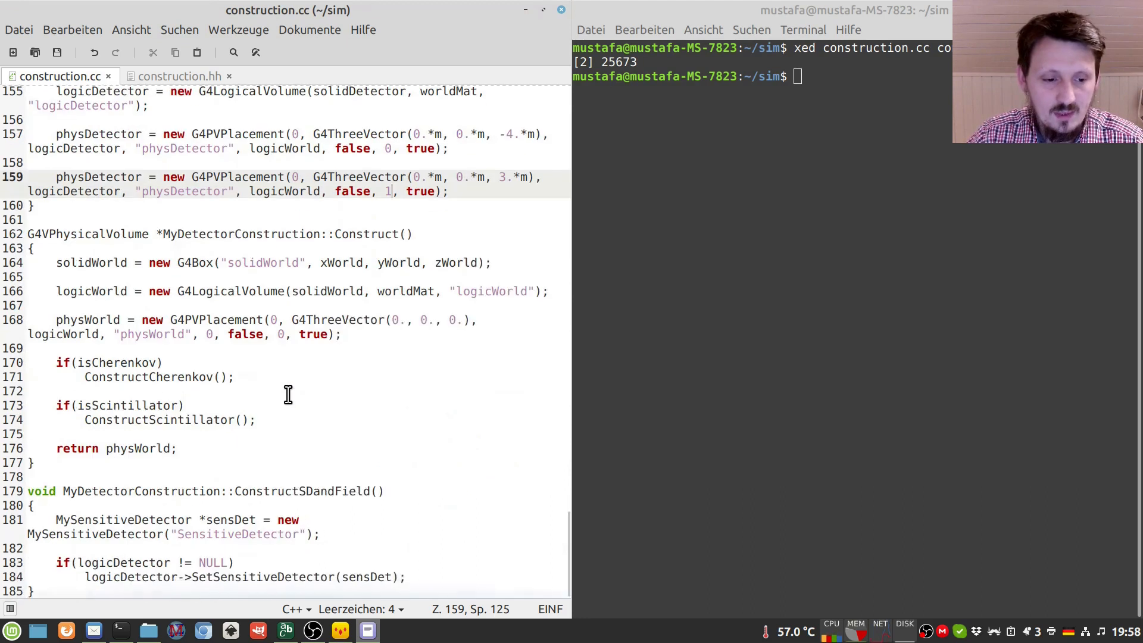
# - Add an 'if(isTOF)' line after the isScintillator block in Construct()
pyautogui.click(284, 420)
pyautogui.press('Return')
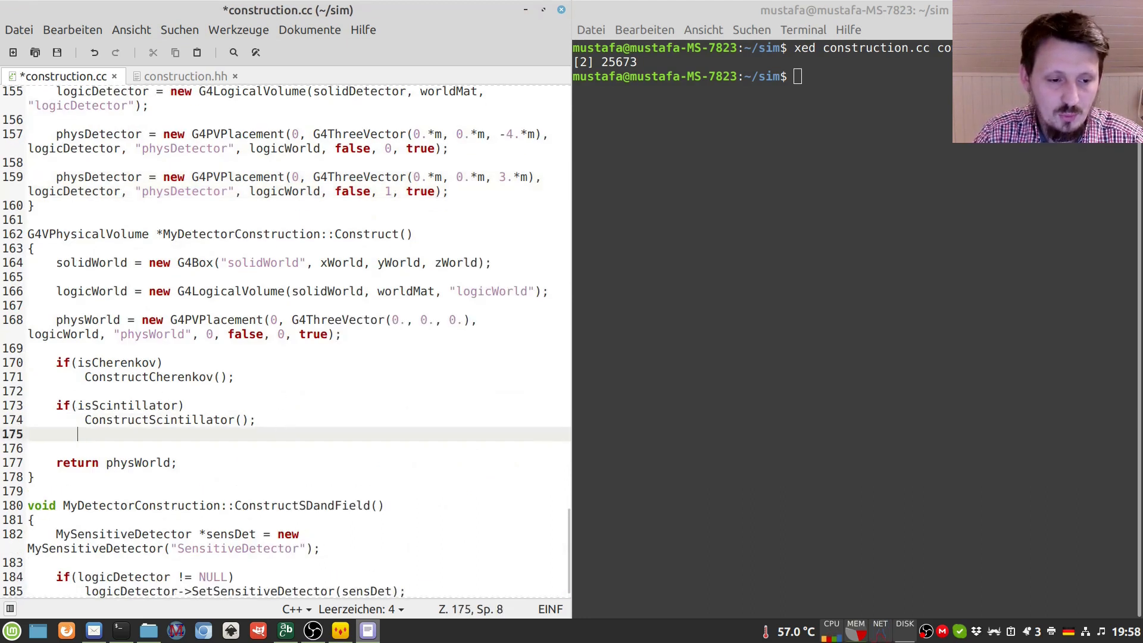
pyautogui.press('Return')
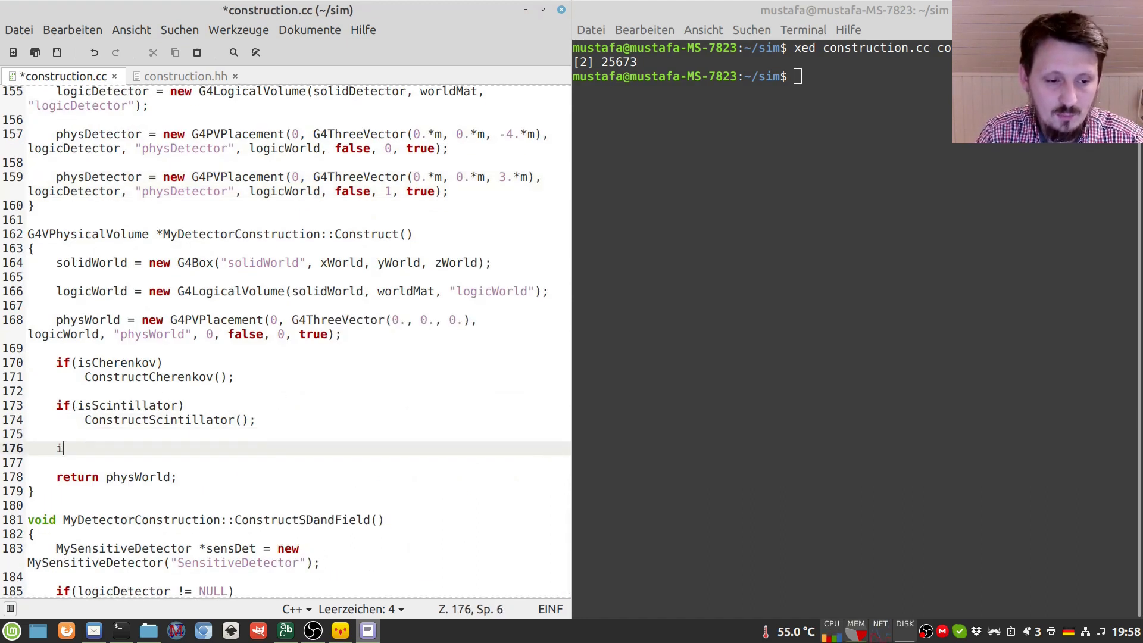
pyautogui.write('if(is')
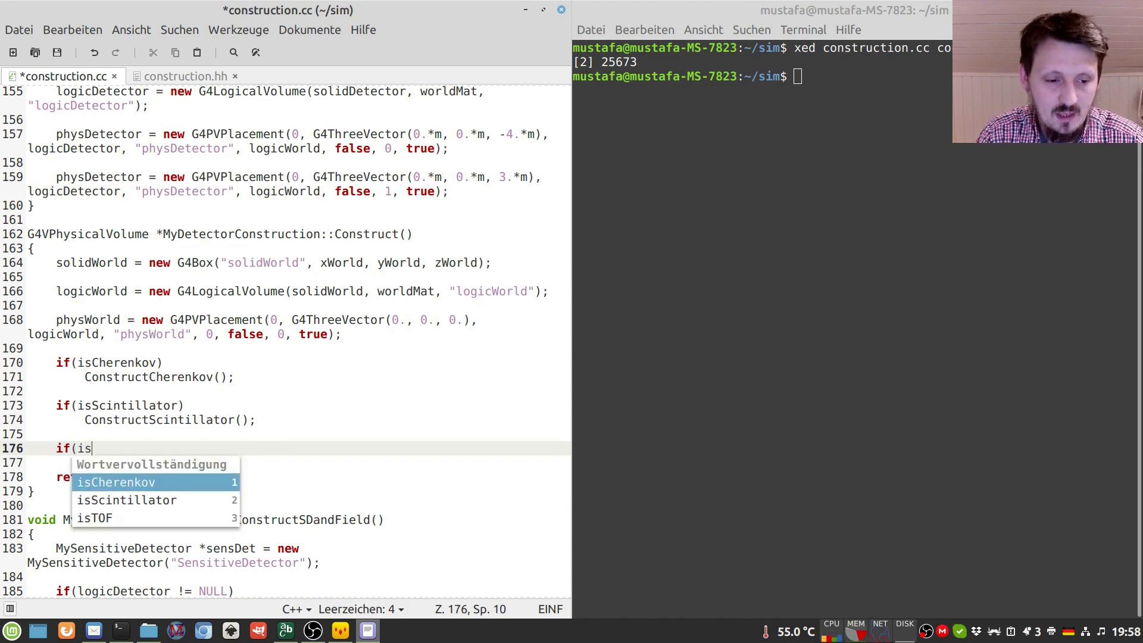
pyautogui.write('TOF)')
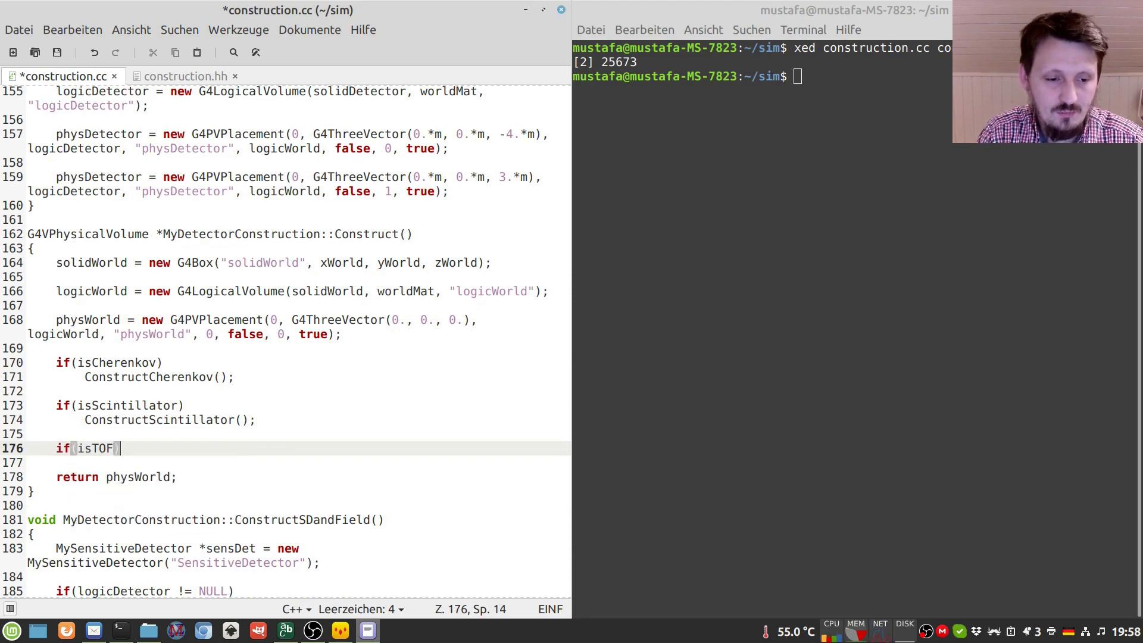
pyautogui.press('Return')
pyautogui.write('Constr')
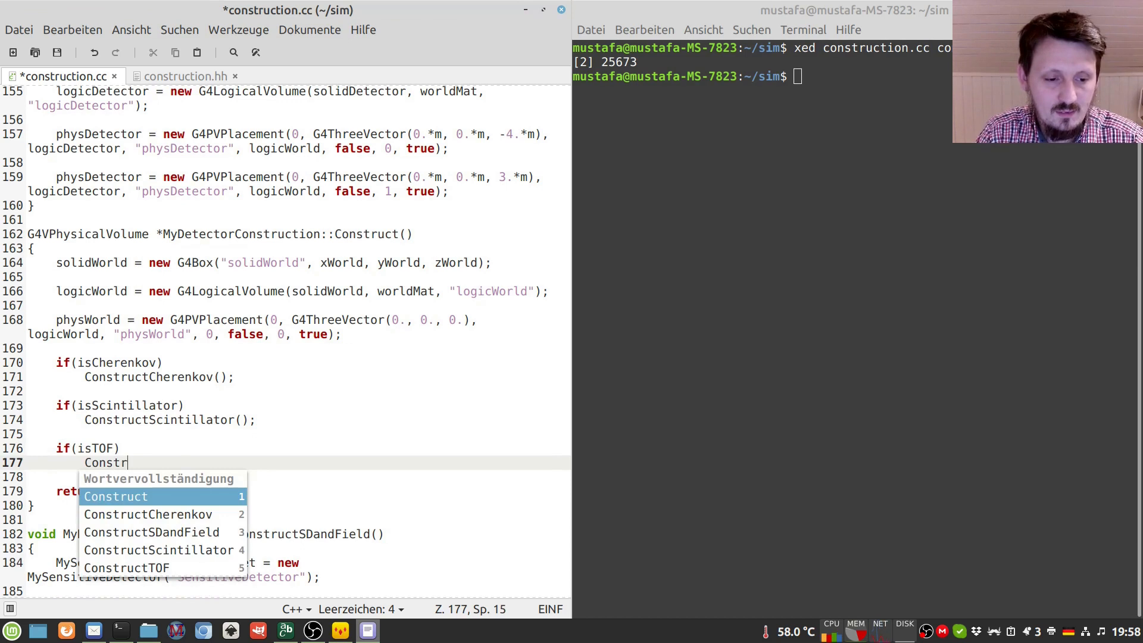
pyautogui.press('Escape')
pyautogui.press('Down')
pyautogui.press('Up')
pyautogui.press('Home')
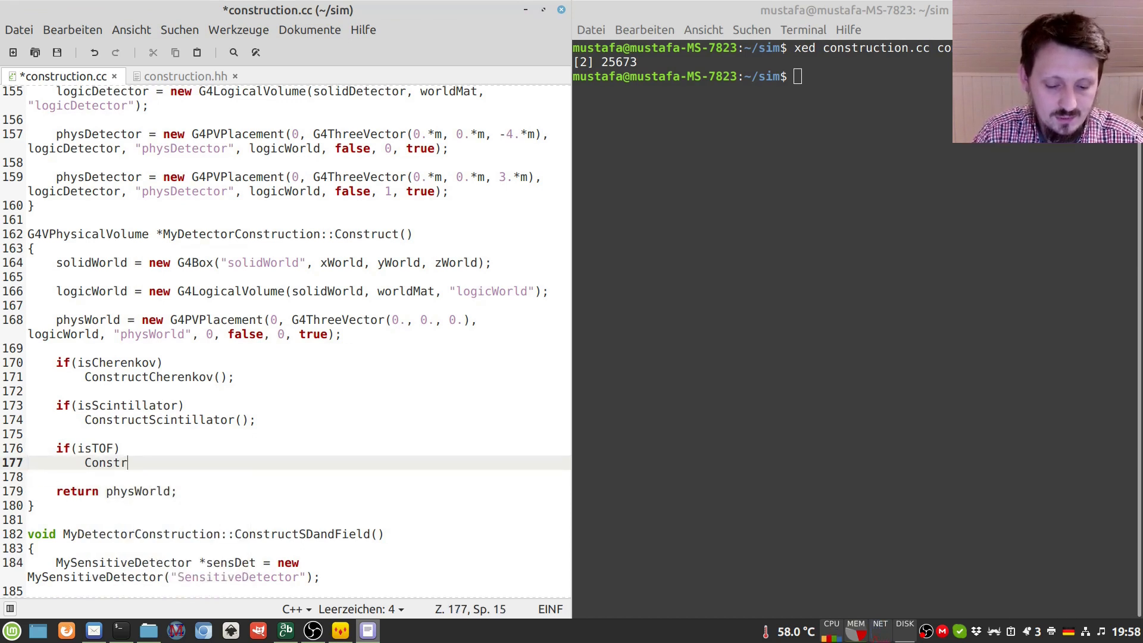
pyautogui.write('uc')
pyautogui.press('Escape')
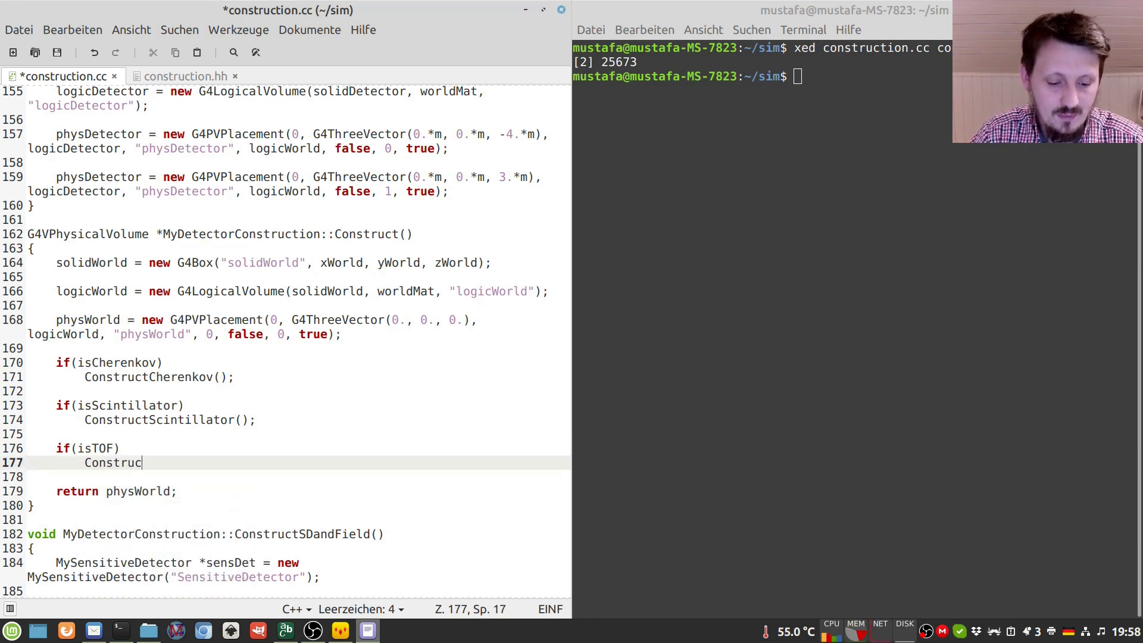
pyautogui.write('t')
# - Complete the call as ConstructTOF() via word completion and save construction.cc
pyautogui.press('Down')
pyautogui.press('Down')
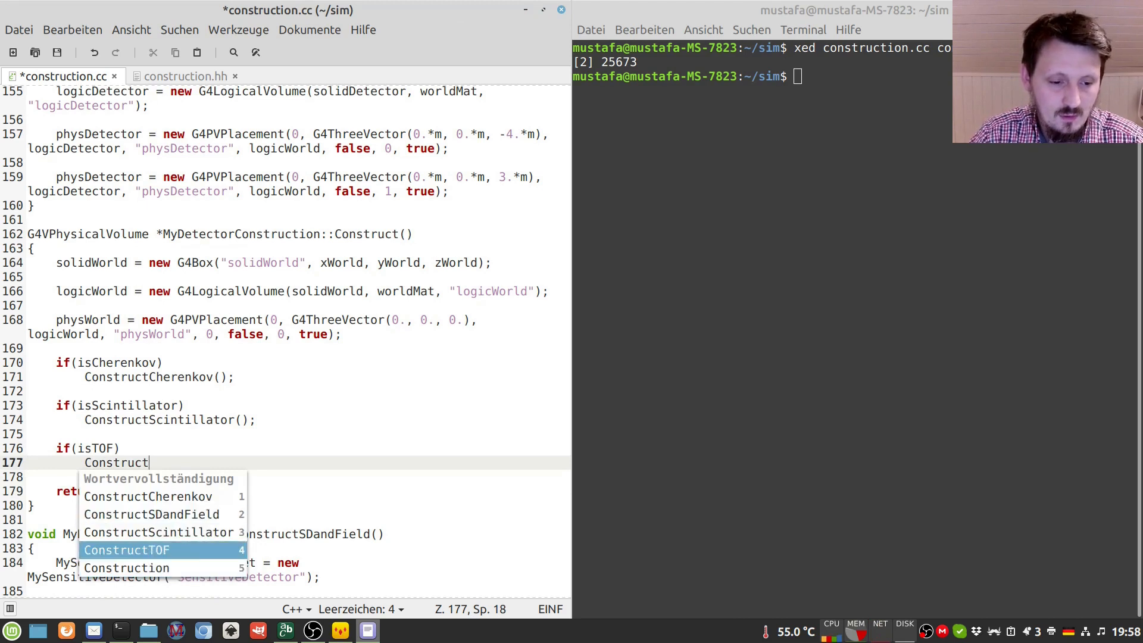
pyautogui.press('Down')
pyautogui.press('Return')
pyautogui.write('();')
pyautogui.hotkey('ctrl', 's')
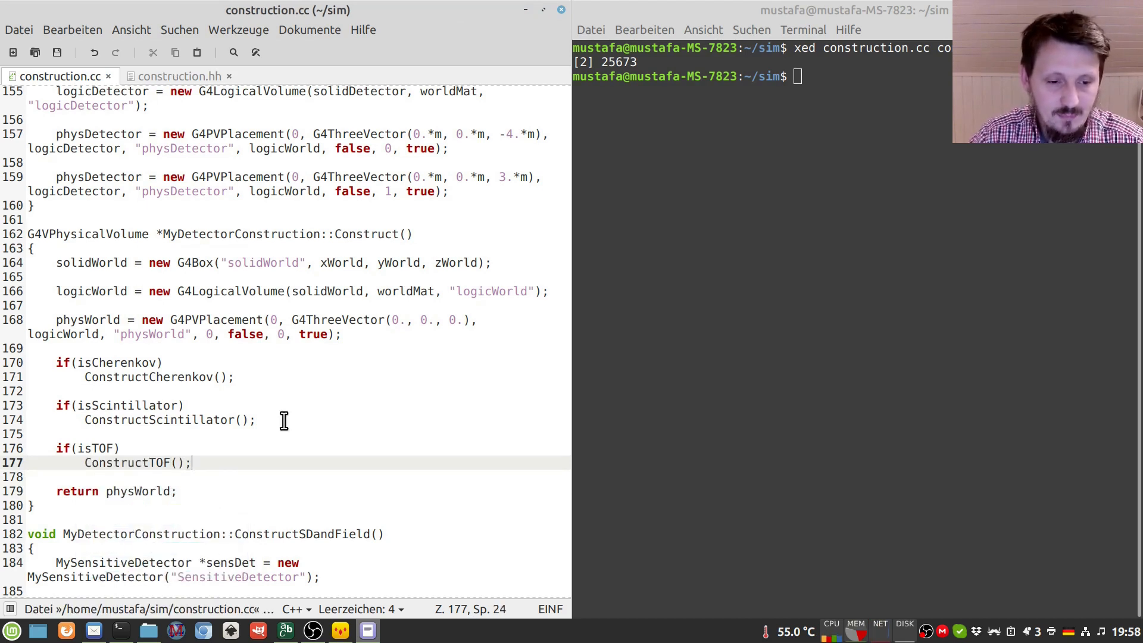
pyautogui.click(789, 353)
pyautogui.write('cd build/')
# - In the build folder run cmake .., make, load geant4 and launch ./sim
pyautogui.press('Return')
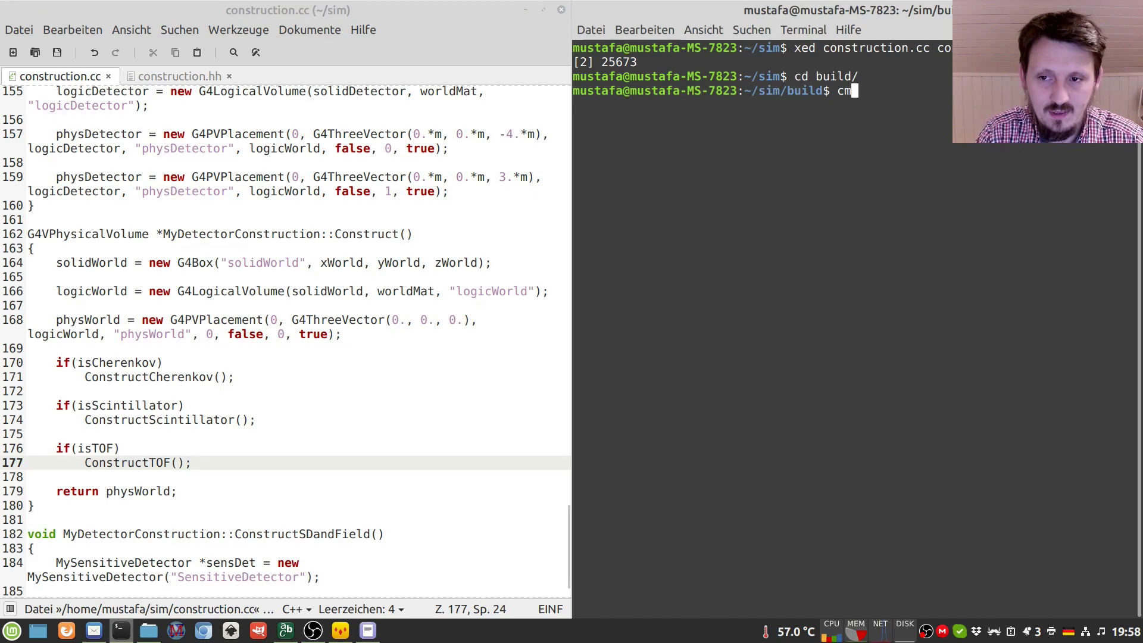
pyautogui.write('cmake ..')
pyautogui.press('Return')
pyautogui.write('make')
pyautogui.press('Return')
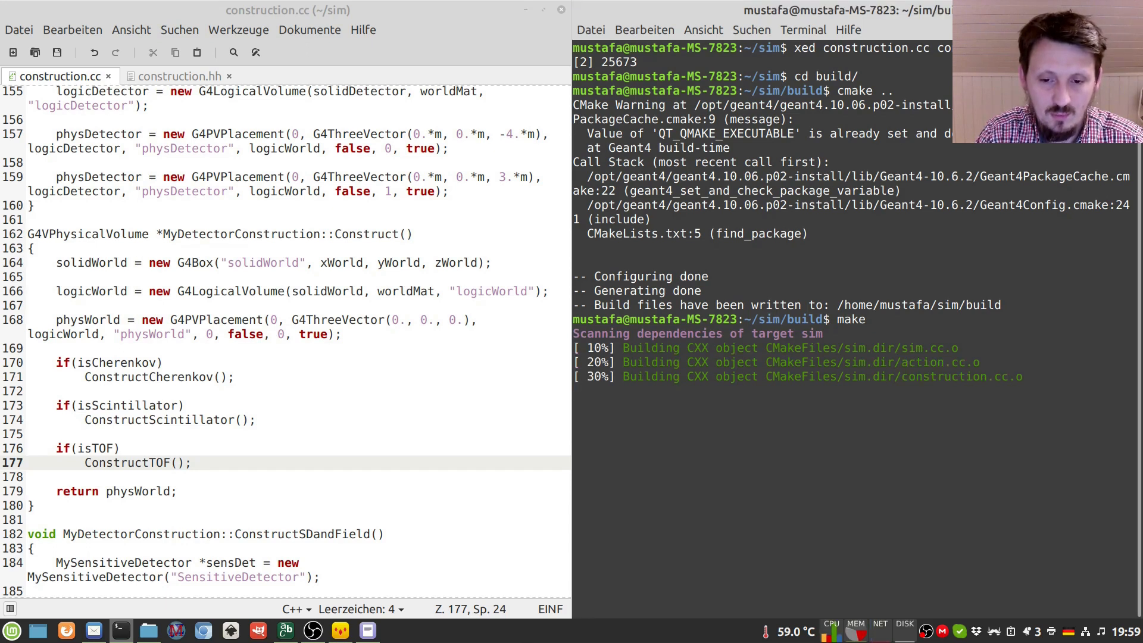
pyautogui.write('geant4')
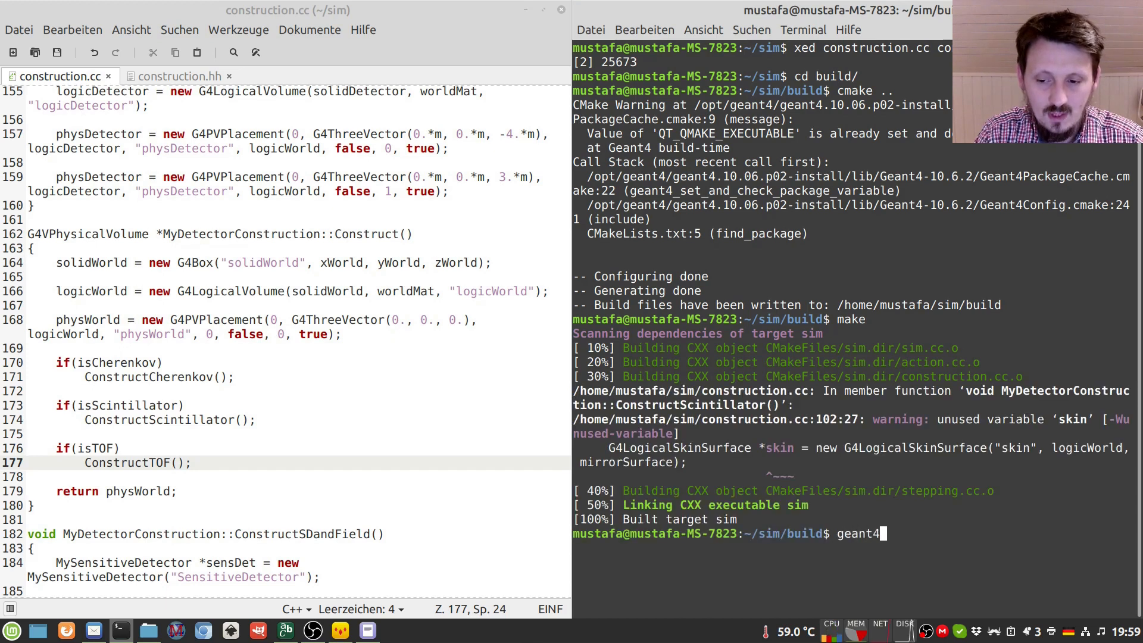
pyautogui.press('Return')
pyautogui.write('./sim')
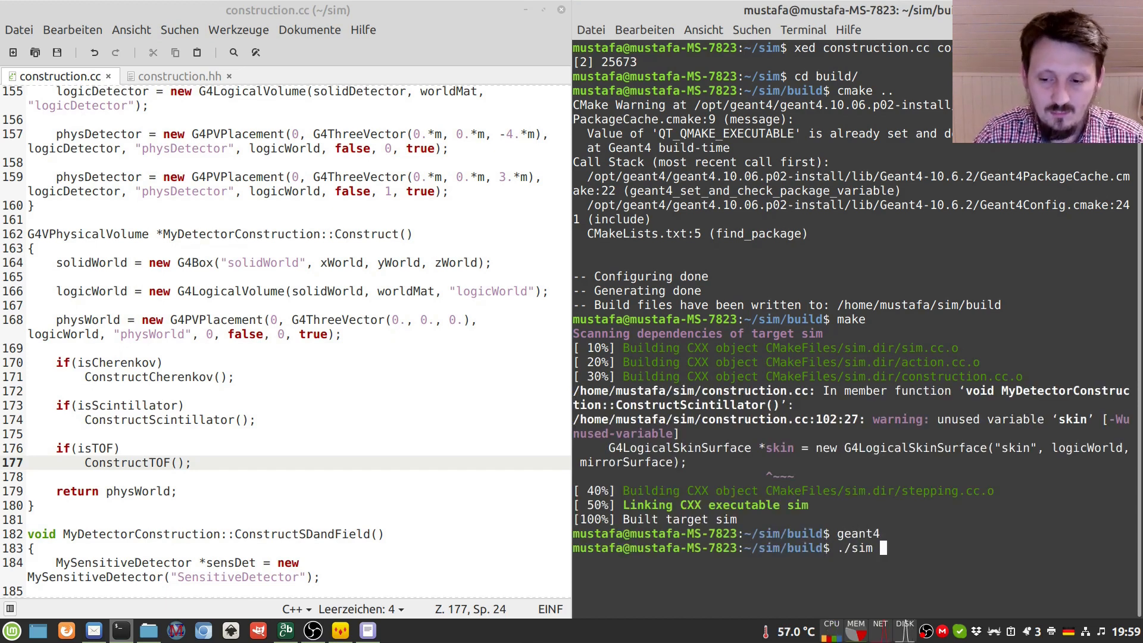
pyautogui.press('Return')
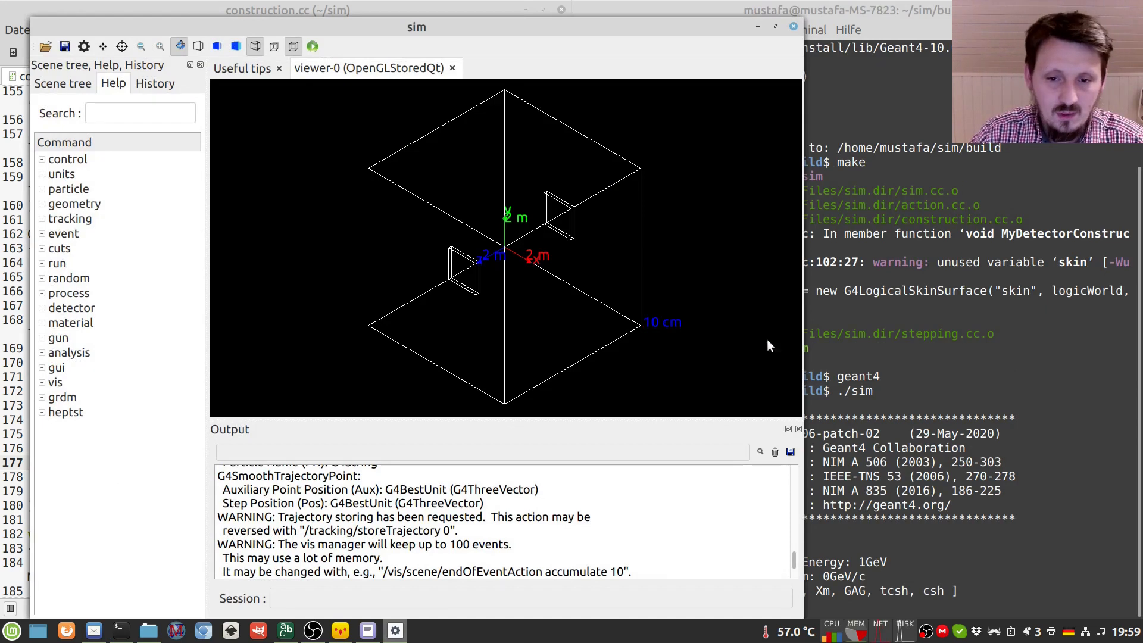
# - Rotate the geometry to see both TOF plates, then close the sim viewer
pyautogui.moveTo(491, 184)
pyautogui.mouseDown()
pyautogui.moveTo(428, 216)
pyautogui.moveTo(495, 209)
pyautogui.moveTo(417, 208)
pyautogui.moveTo(426, 208)
pyautogui.mouseUp()
pyautogui.moveTo(566, 250)
pyautogui.mouseDown()
pyautogui.moveTo(482, 241)
pyautogui.moveTo(493, 230)
pyautogui.mouseUp()
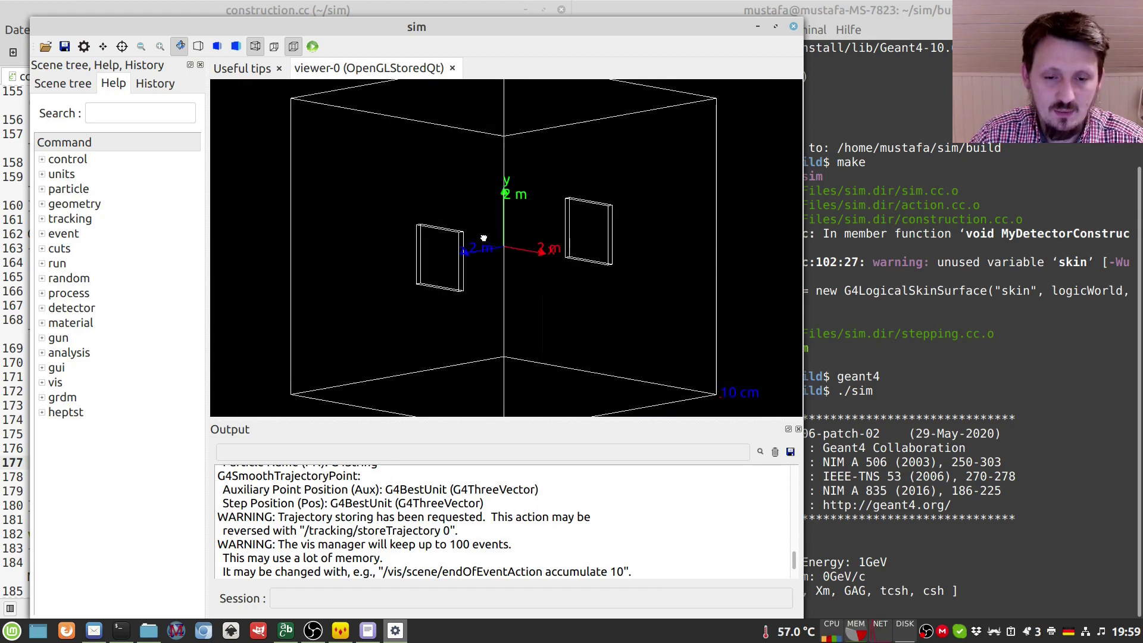
pyautogui.click(793, 23)
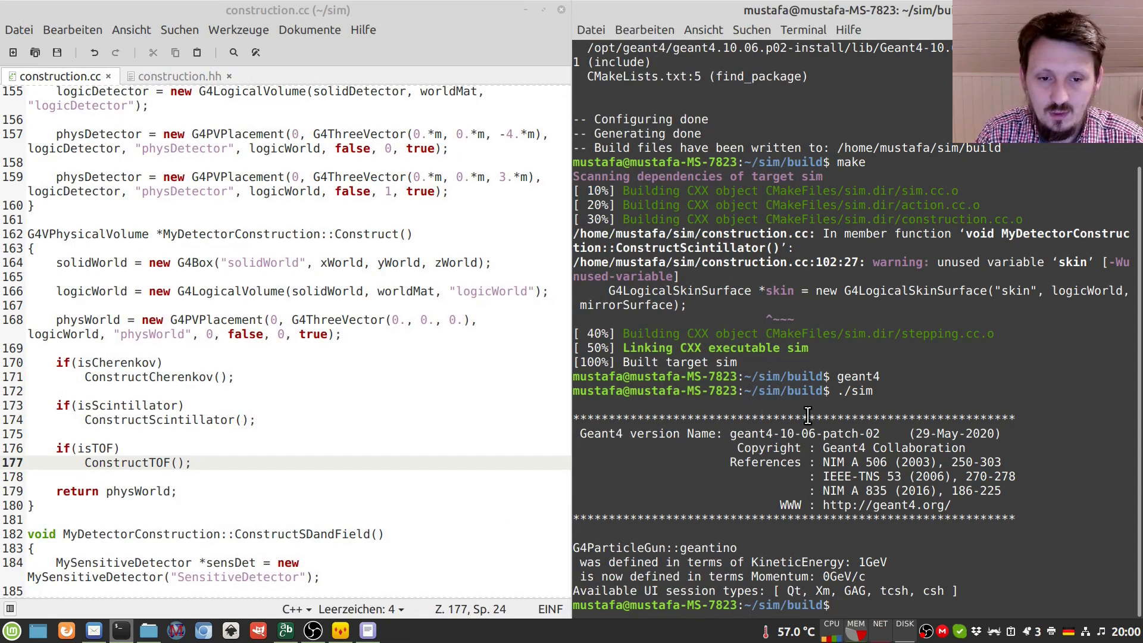
pyautogui.write('xed ../run')
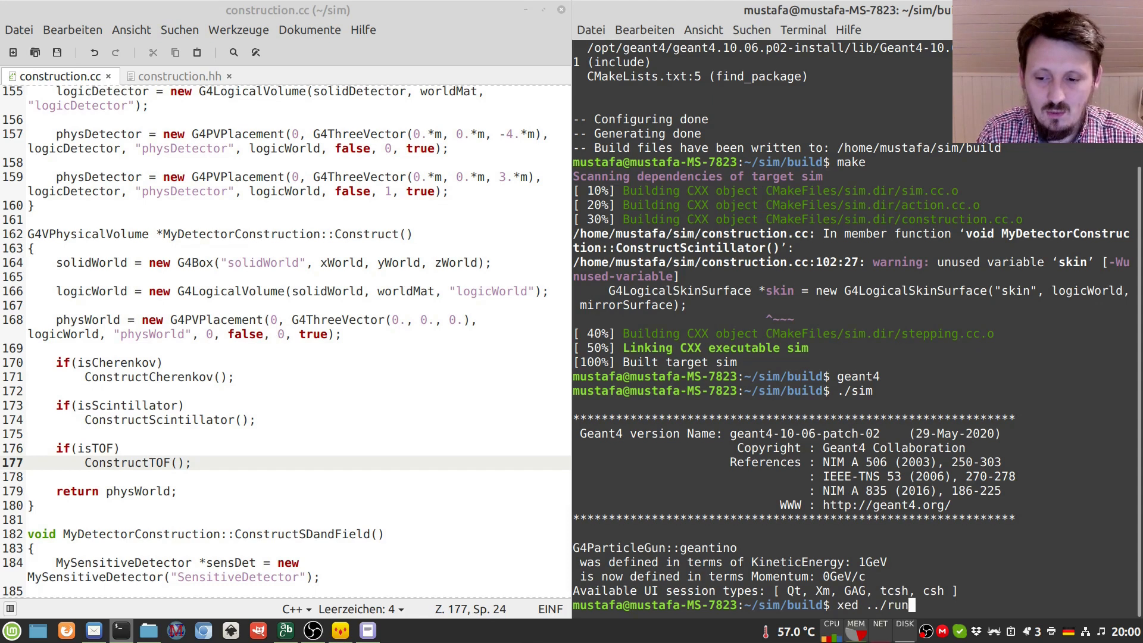
pyautogui.write('.mac')
# - Run 'xed ../run.mac' to open the macro in the editor
pyautogui.press('Return')
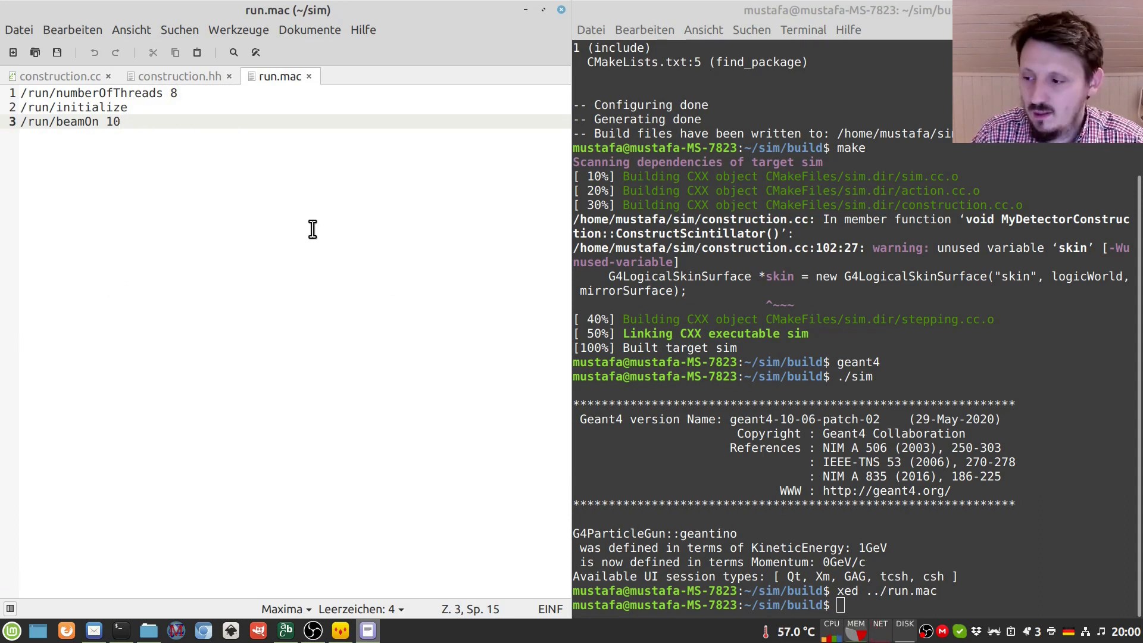
pyautogui.write('0')
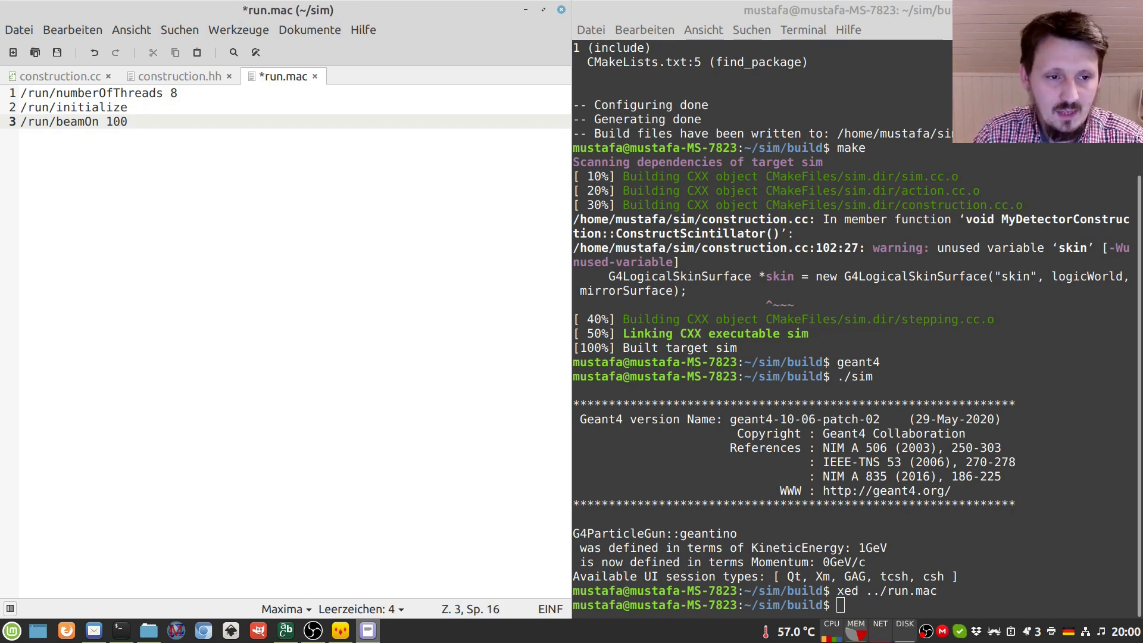
# - Add /gun/momentumAmp 1 GeV and /gun/position 0 0 -5 m after /run/initialize
pyautogui.press('Up')
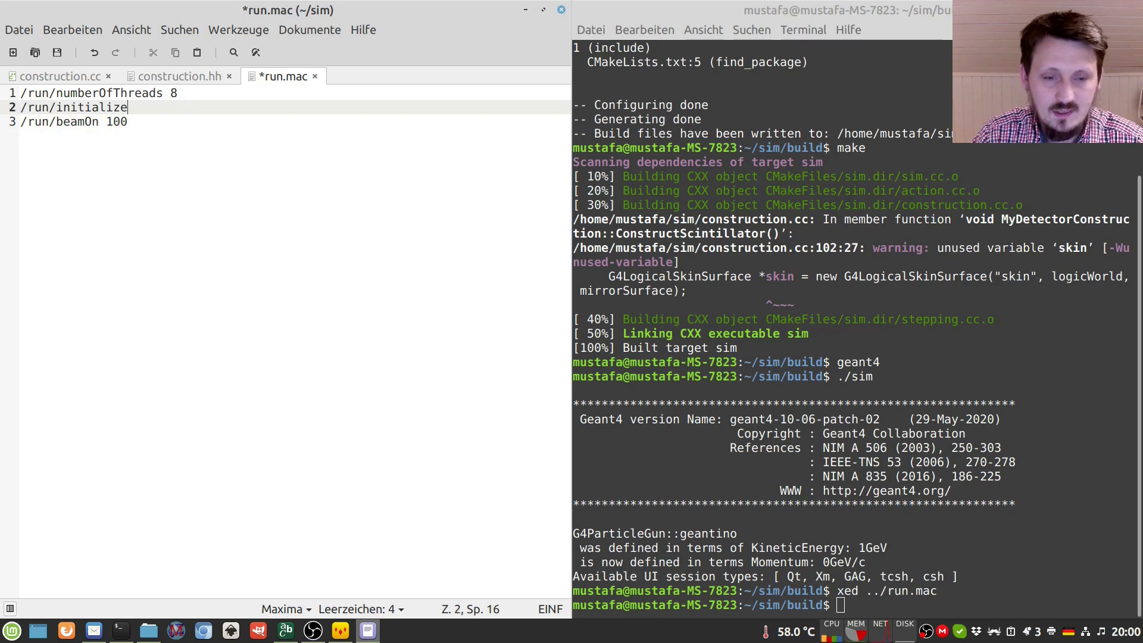
pyautogui.press('Return')
pyautogui.write('/u')
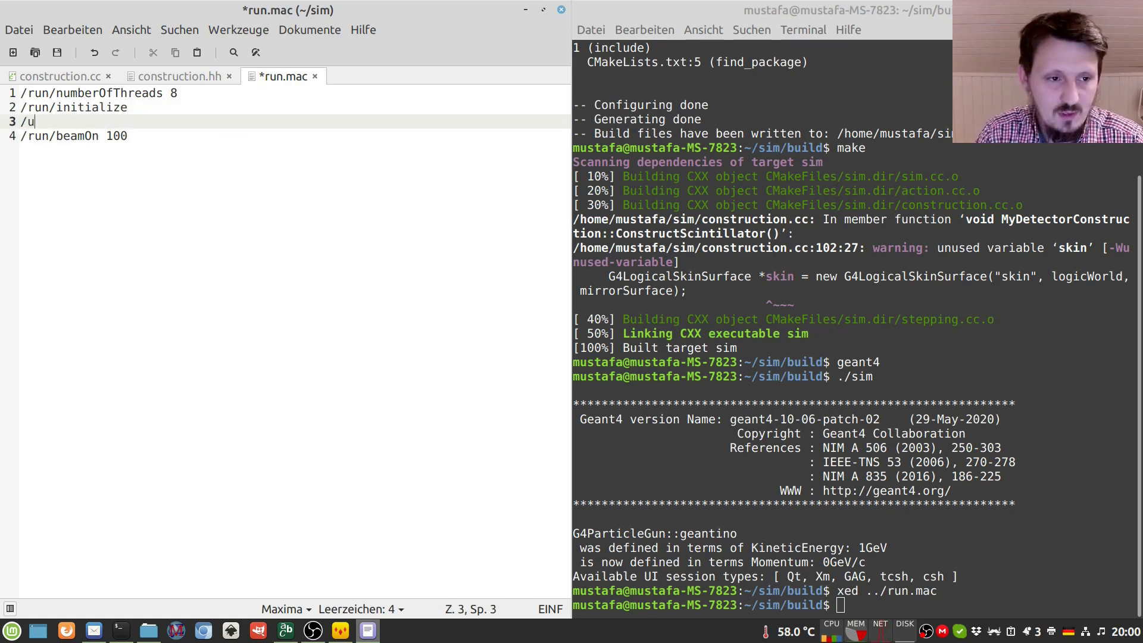
pyautogui.write('gun/')
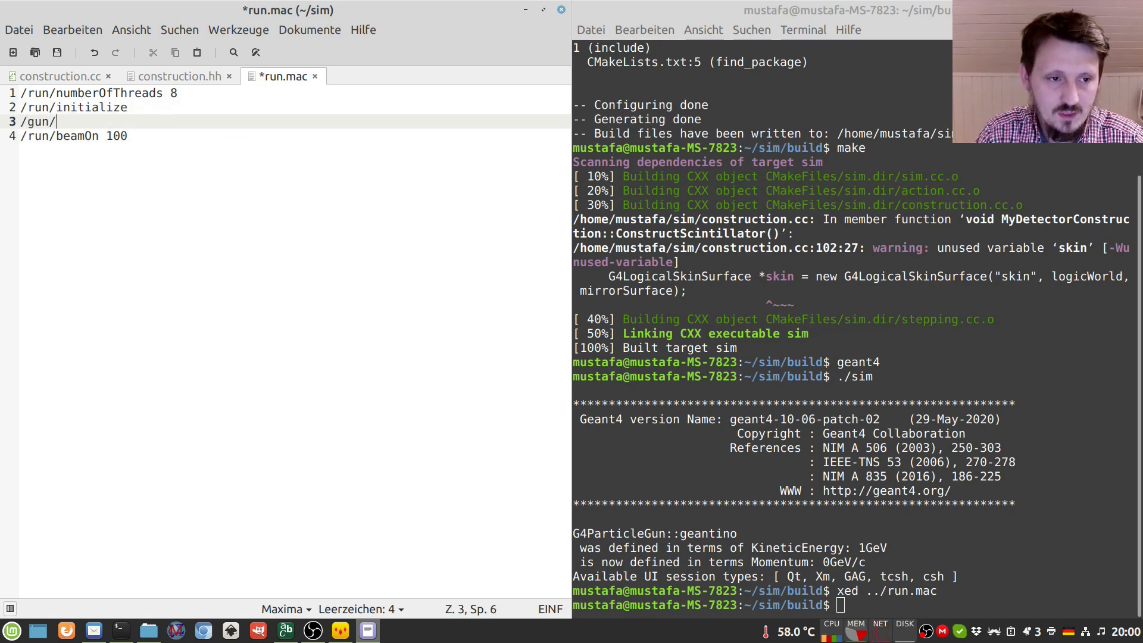
pyautogui.write('mom')
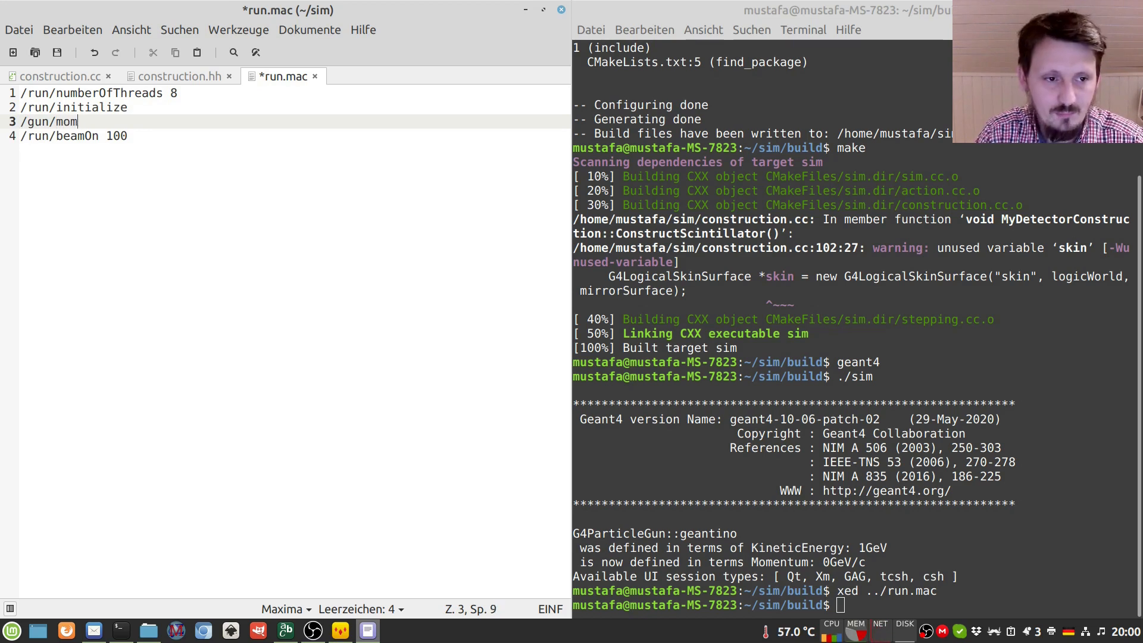
pyautogui.write('entumAmp')
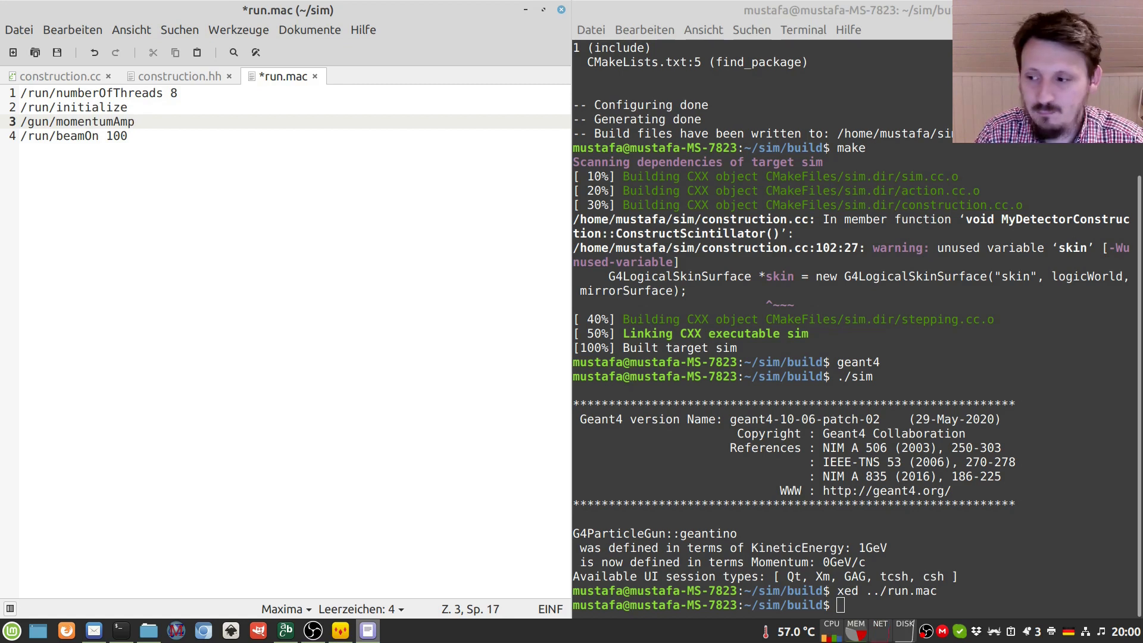
pyautogui.write(' 1 GeV')
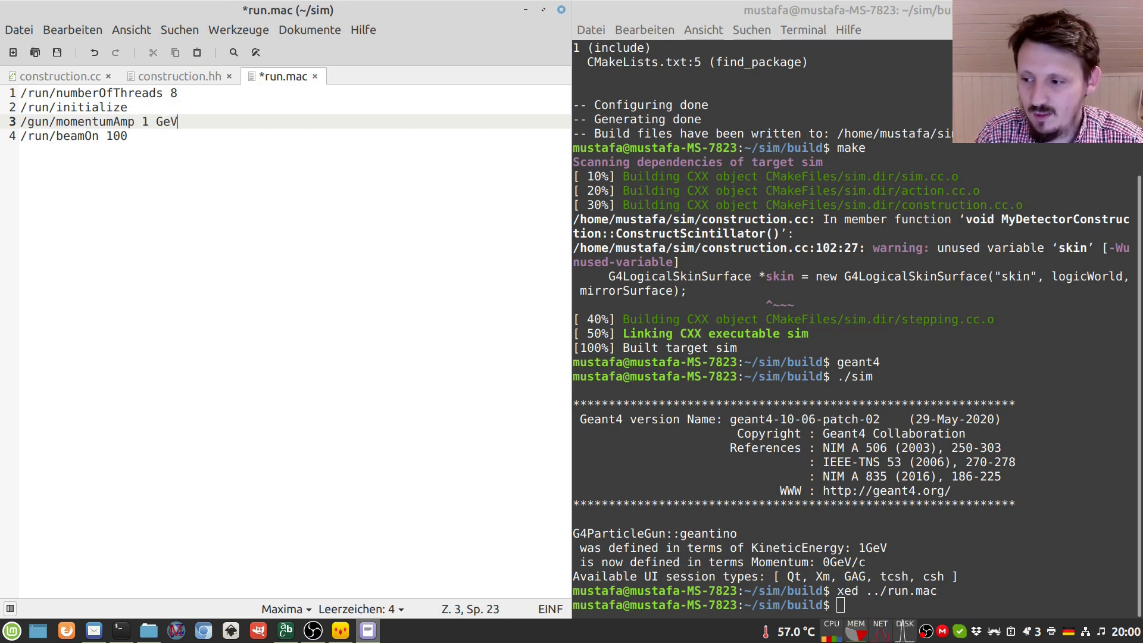
pyautogui.press('Return')
pyautogui.write('/gun/position ')
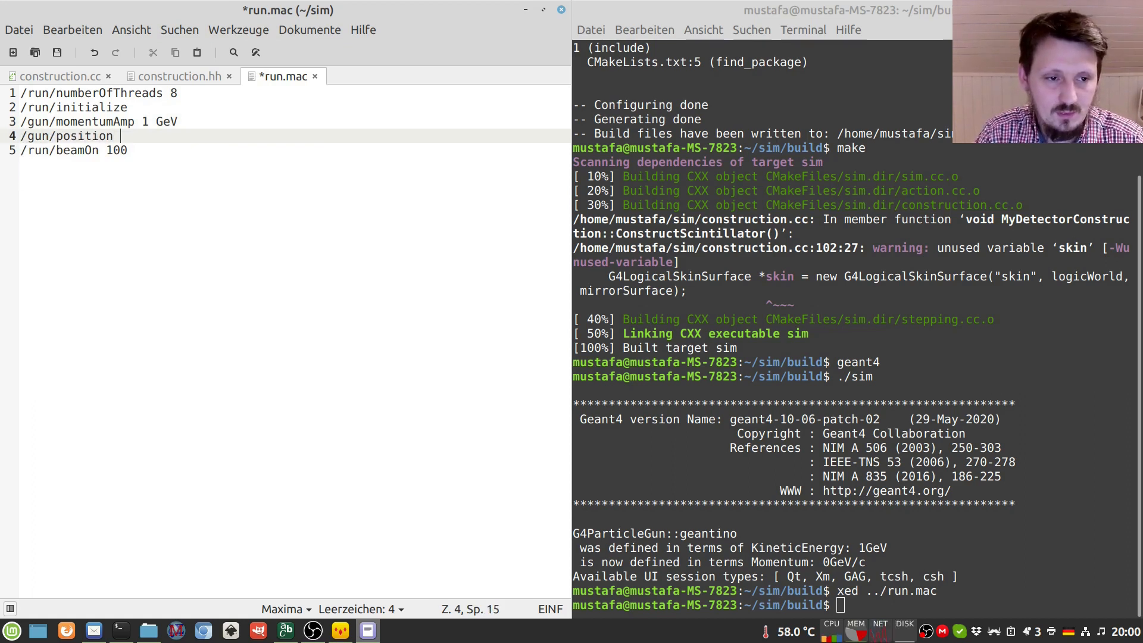
pyautogui.write('0 0 -')
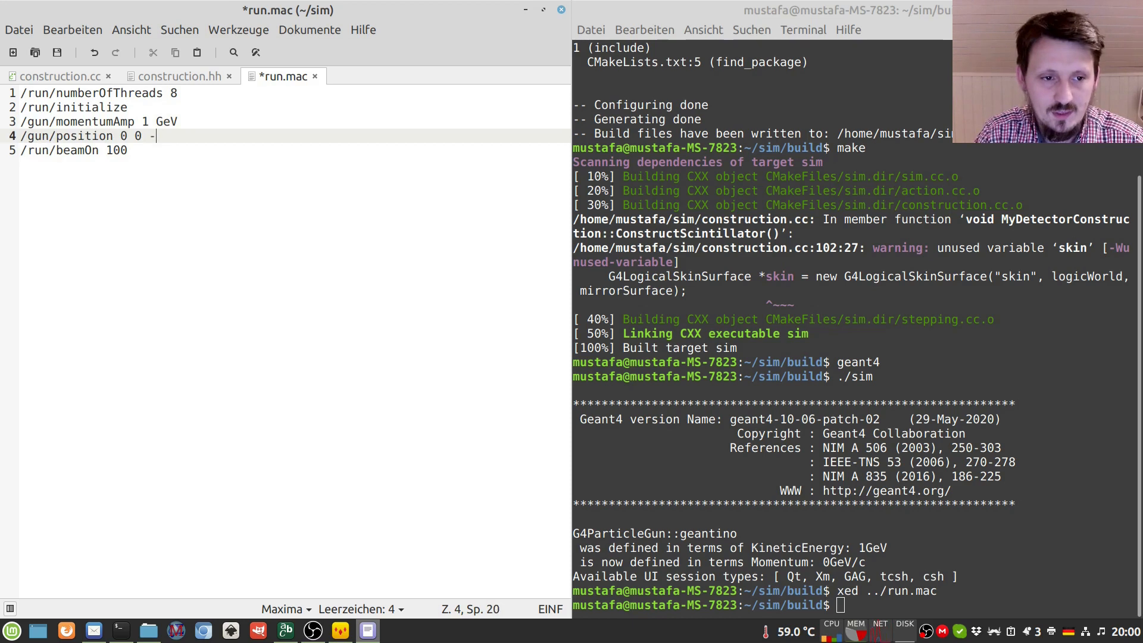
pyautogui.write('5')
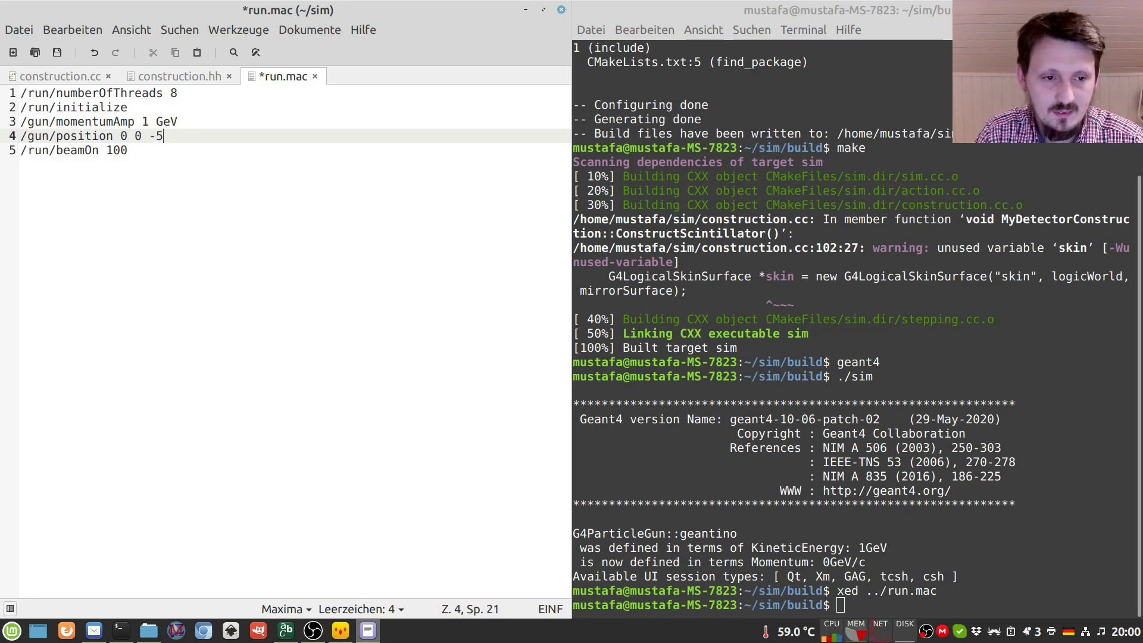
pyautogui.write(' m')
pyautogui.press('Left')
pyautogui.press('Left')
pyautogui.press('Left')
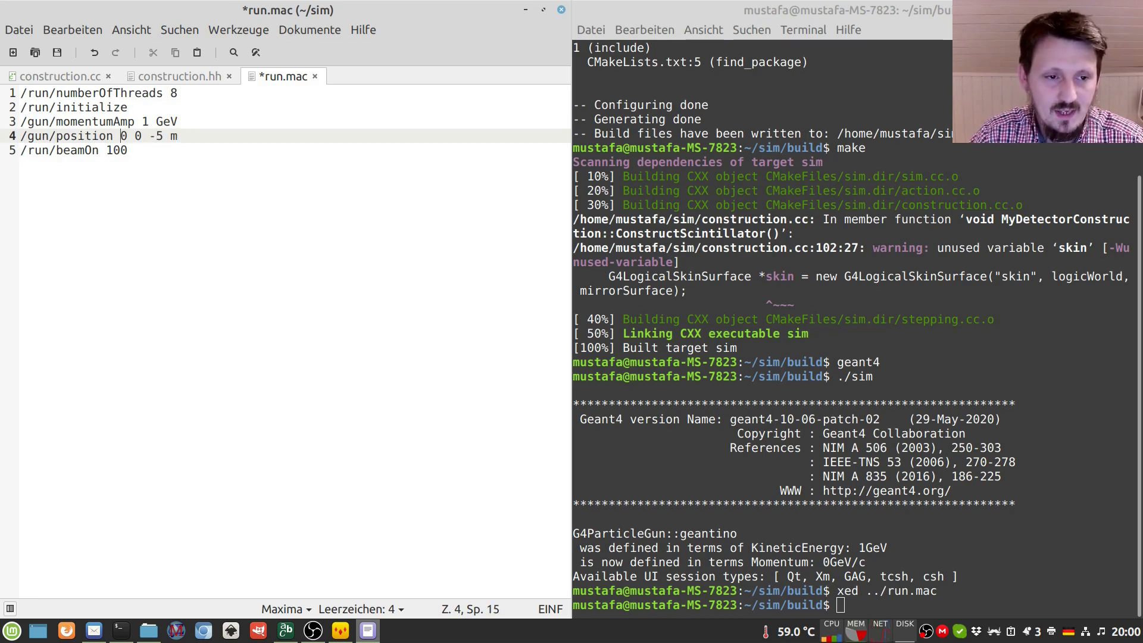
pyautogui.press('Right')
pyautogui.press('Right')
pyautogui.press('Right')
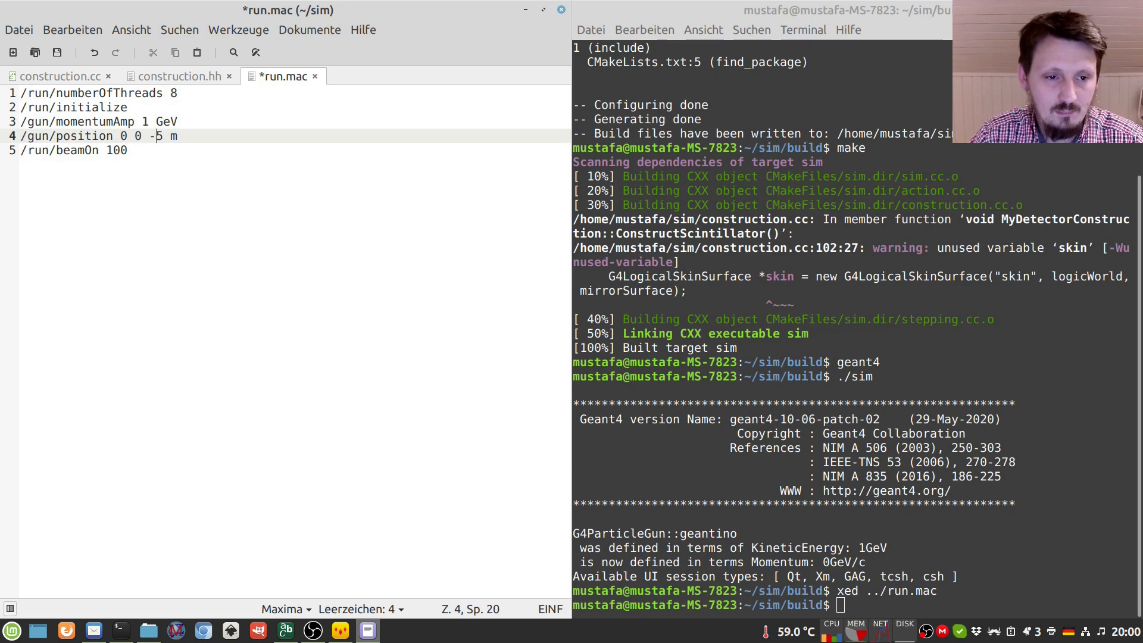
pyautogui.press('Right')
pyautogui.press('Right')
pyautogui.press('Right')
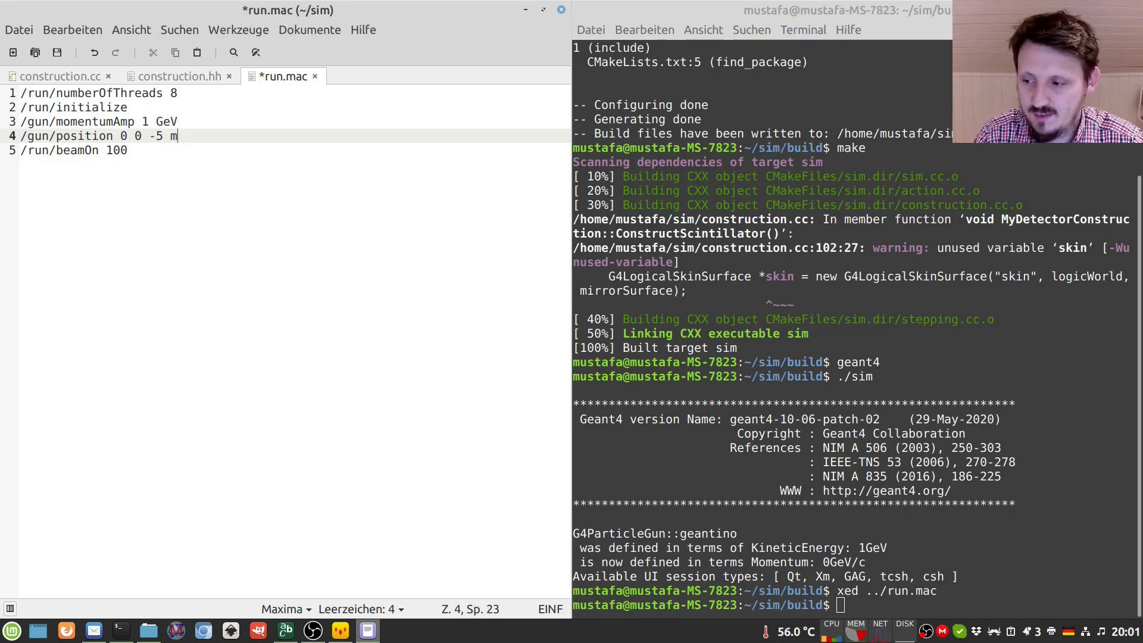
# - Add /gun/particle pi+ above /run/beamOn 100 and save run.mac
pyautogui.press('Return')
pyautogui.write('/')
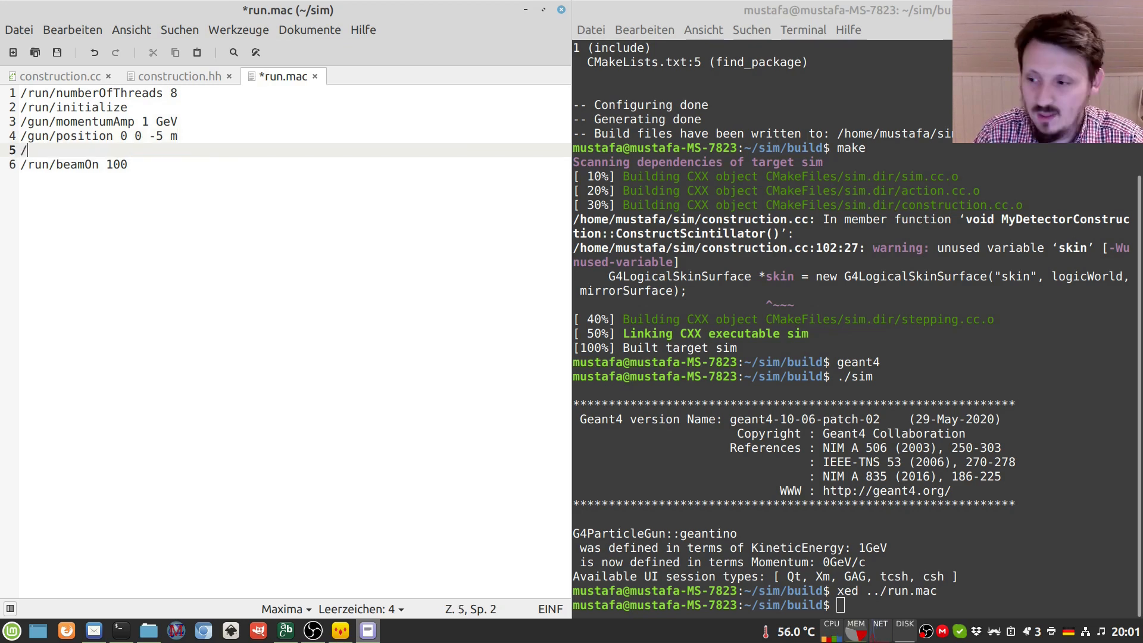
pyautogui.write('gun/pa')
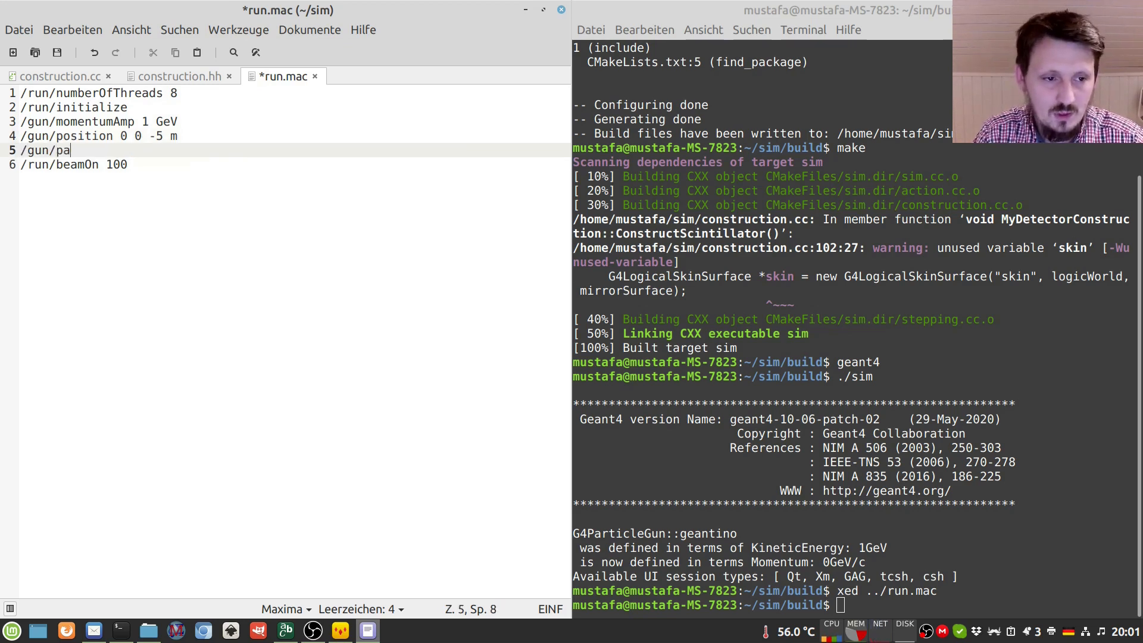
pyautogui.write('rticle ')
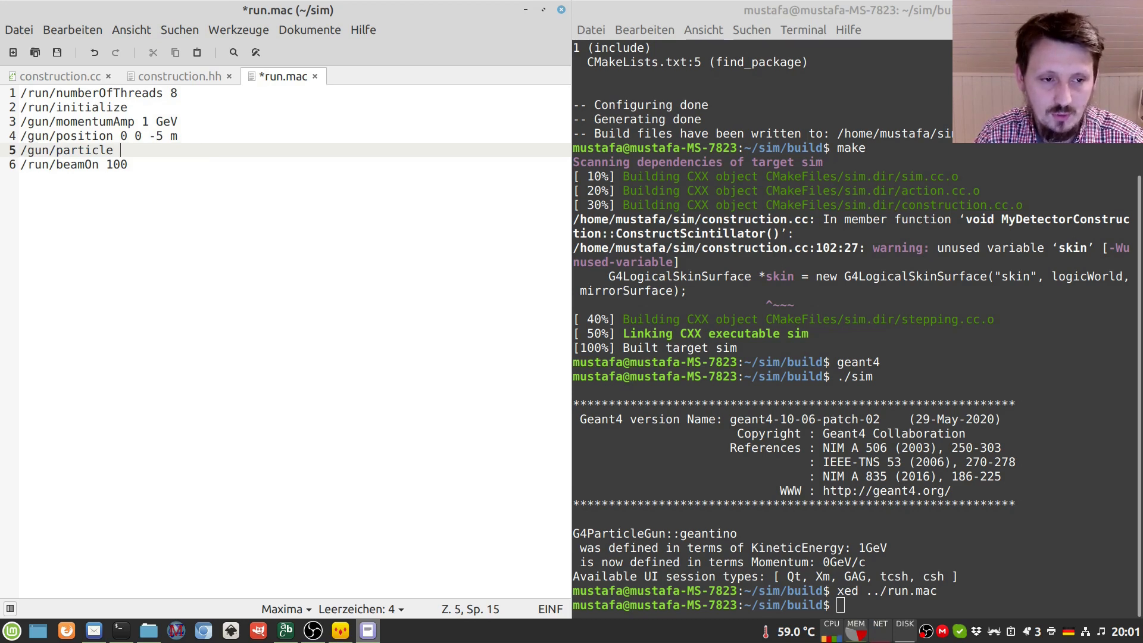
pyautogui.write('pi+')
pyautogui.hotkey('ctrl', 's')
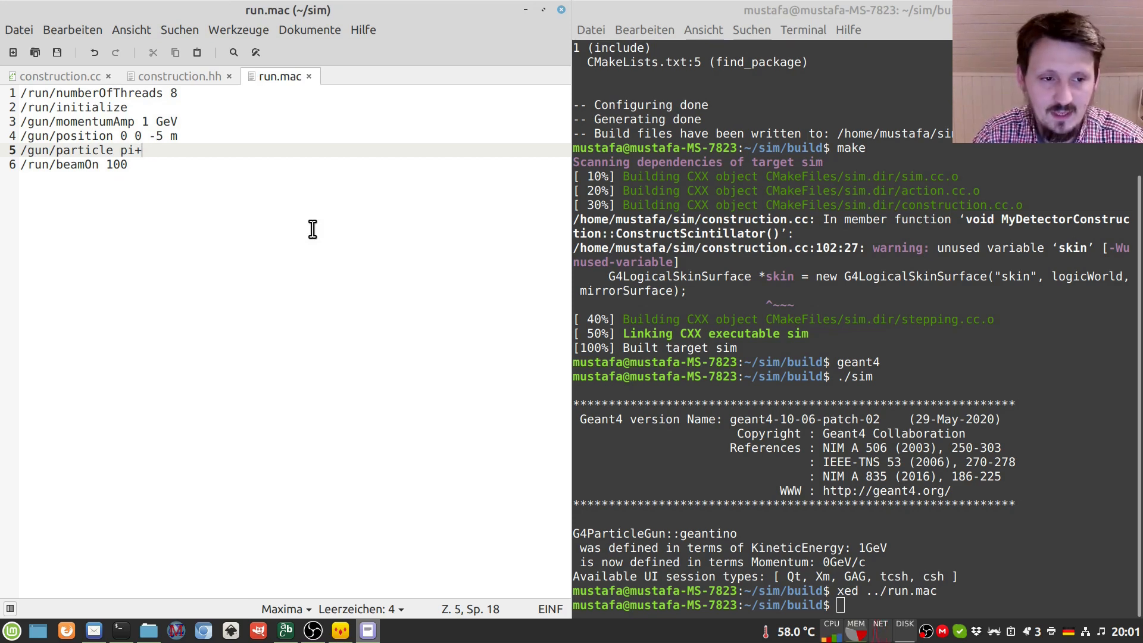
pyautogui.press('Down')
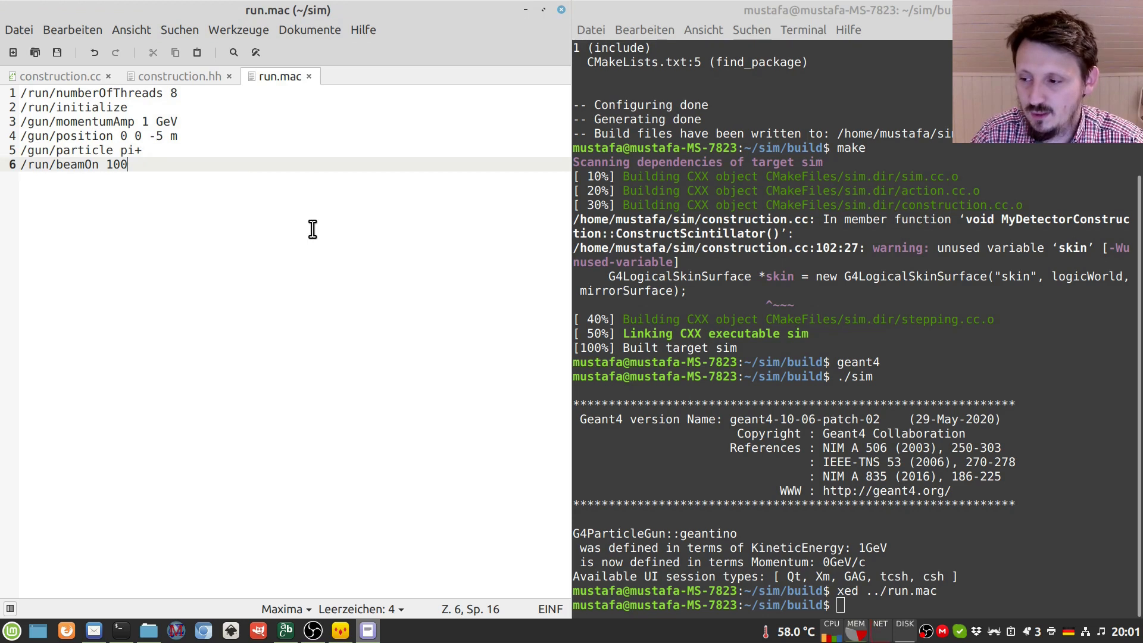
pyautogui.hotkey('ctrl', 's')
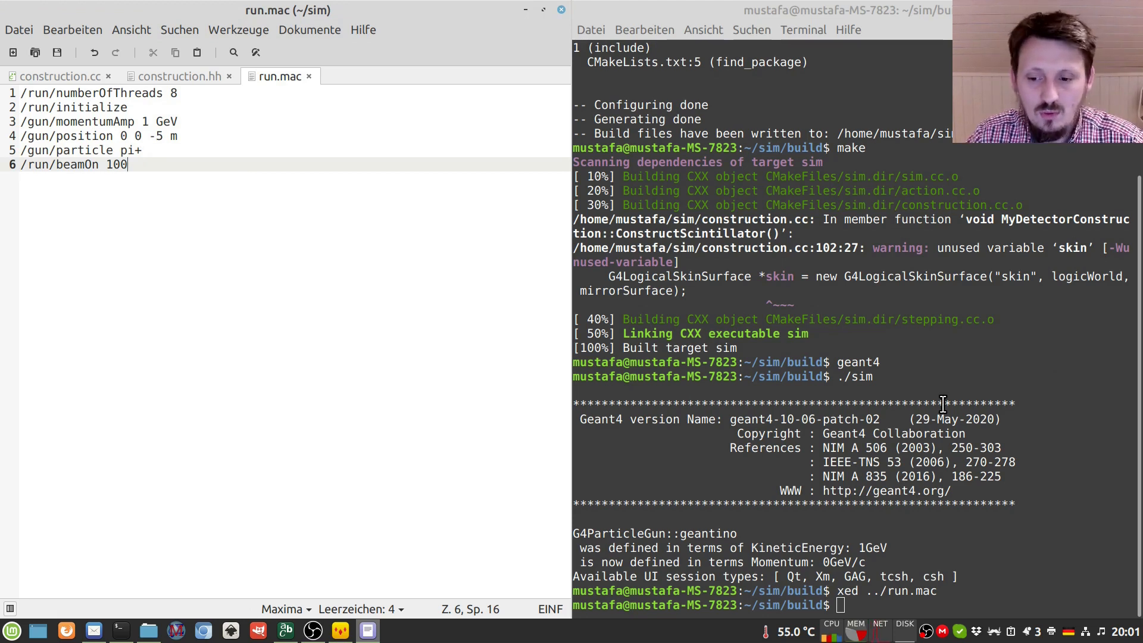
pyautogui.hotkey('alt', 'Tab')
pyautogui.write('xed ..')
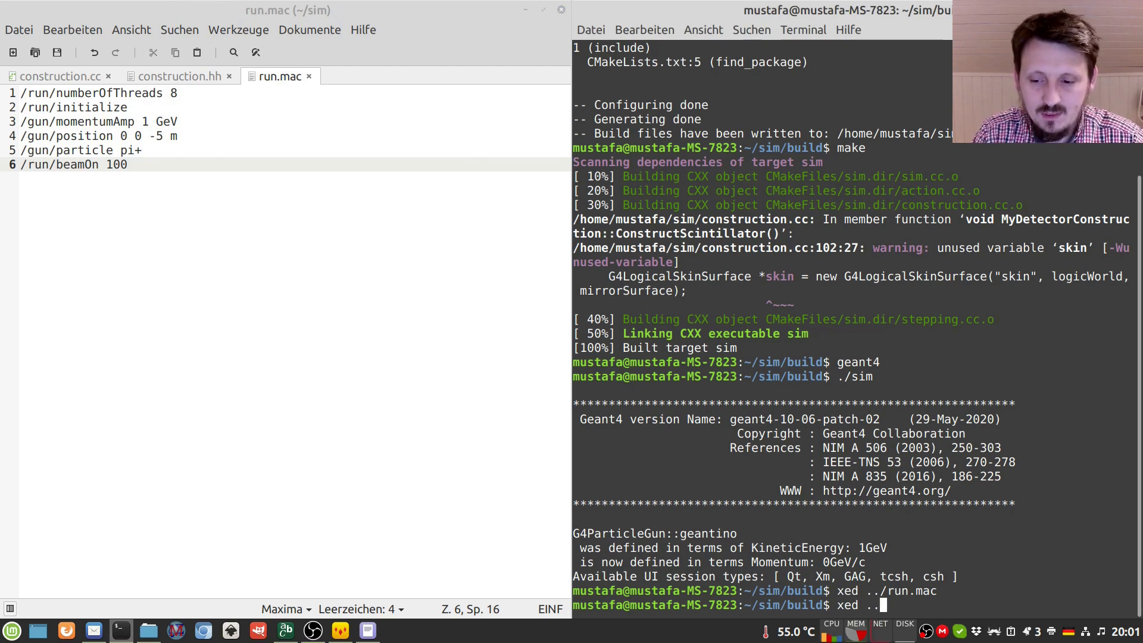
pyautogui.write('/')
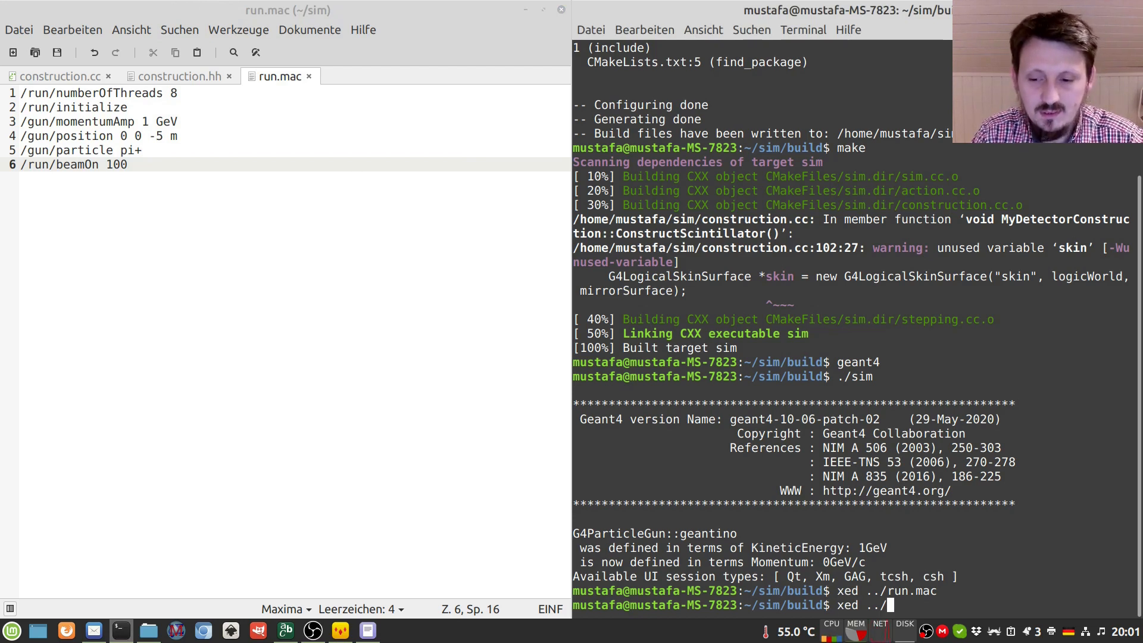
pyautogui.write('run')
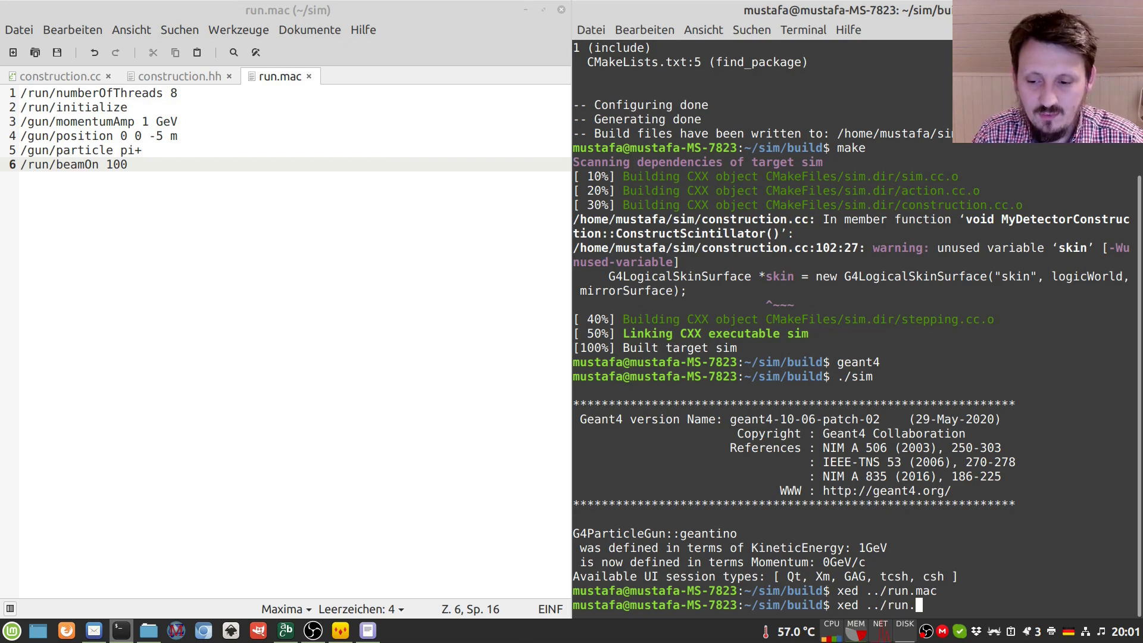
pyautogui.write('.cc')
# - Open run.cc and rejoin the broken fWlen column line, saving the file
pyautogui.press('Return')
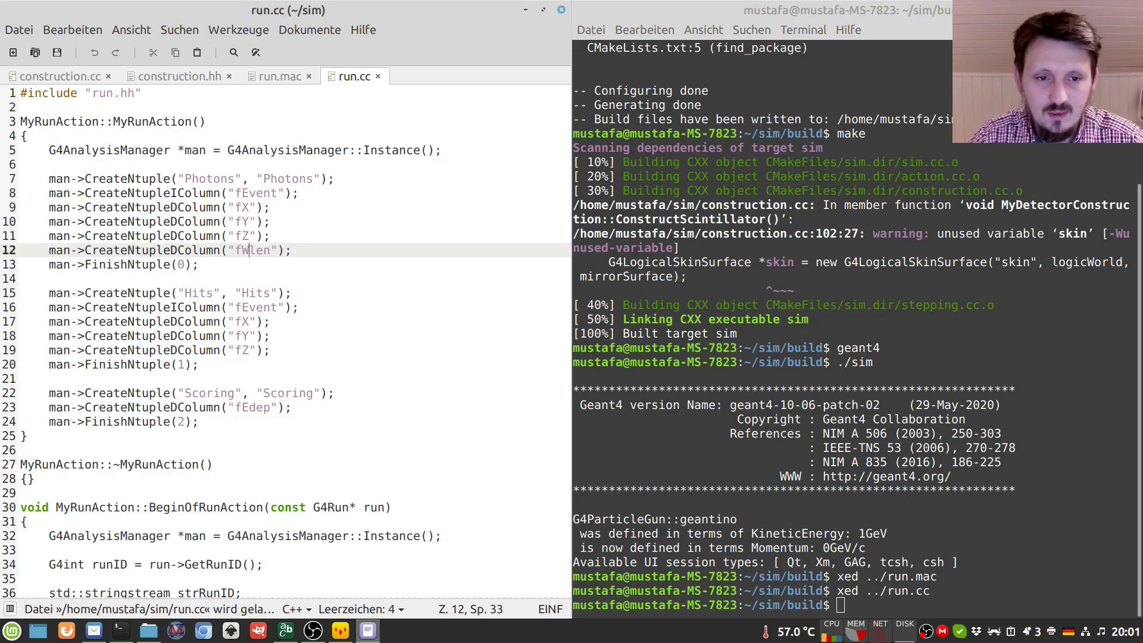
pyautogui.click(290, 236)
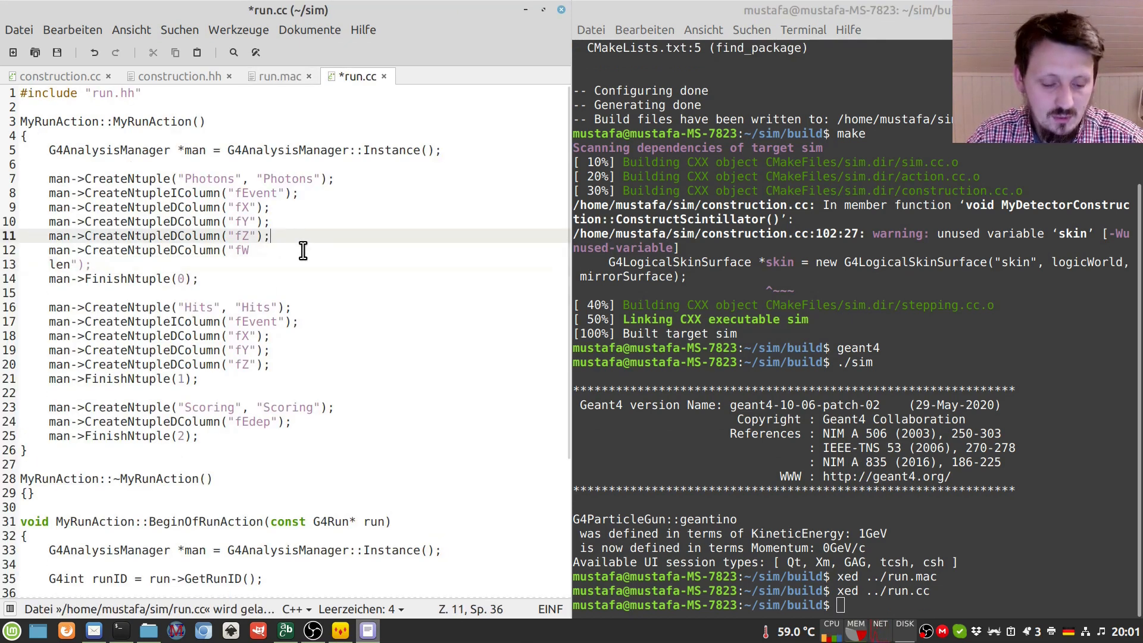
pyautogui.hotkey('ctrl', 's')
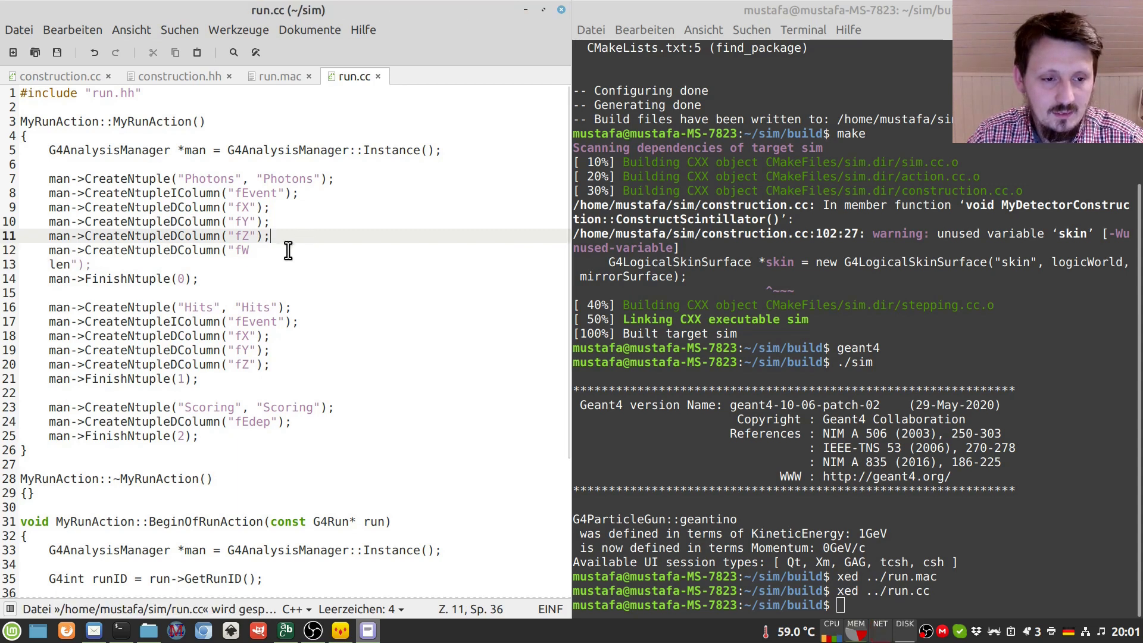
pyautogui.click(52, 262)
pyautogui.press('BackSpace')
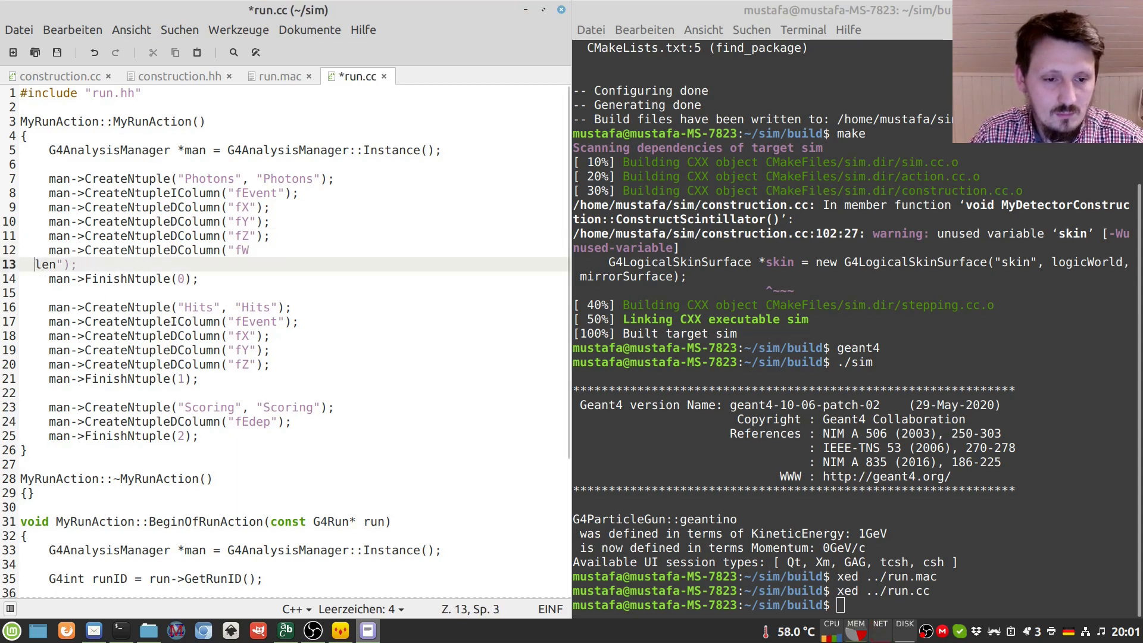
pyautogui.press('End')
pyautogui.hotkey('ctrl', 's')
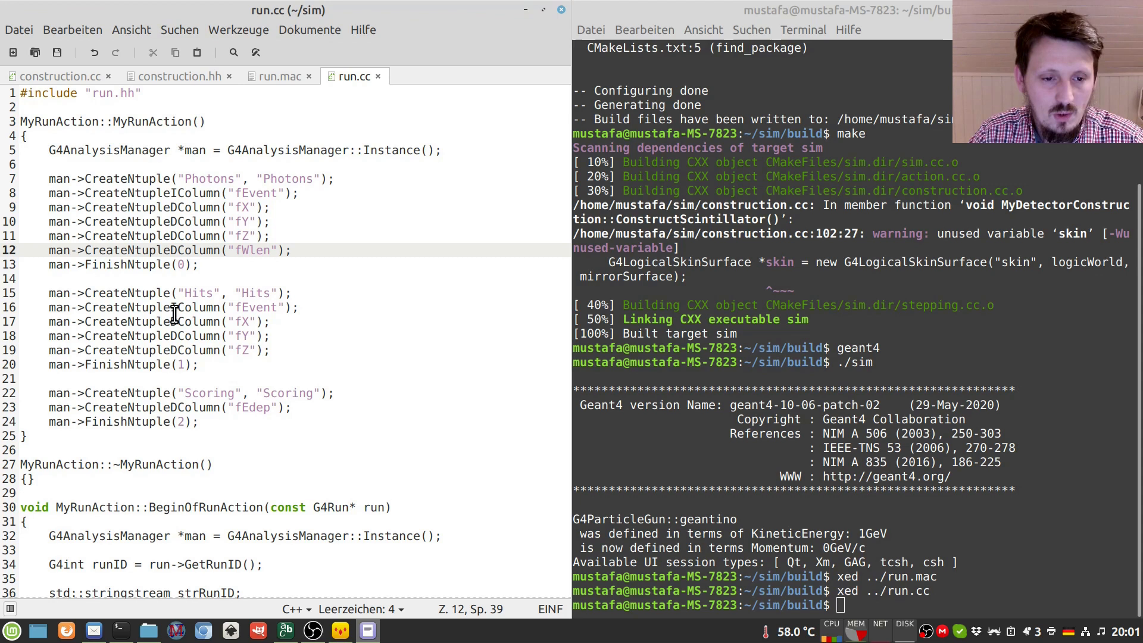
# - Add an fT column with CreateNtupleDColumn after fWlen and save run.cc
pyautogui.press('Return')
pyautogui.write('man')
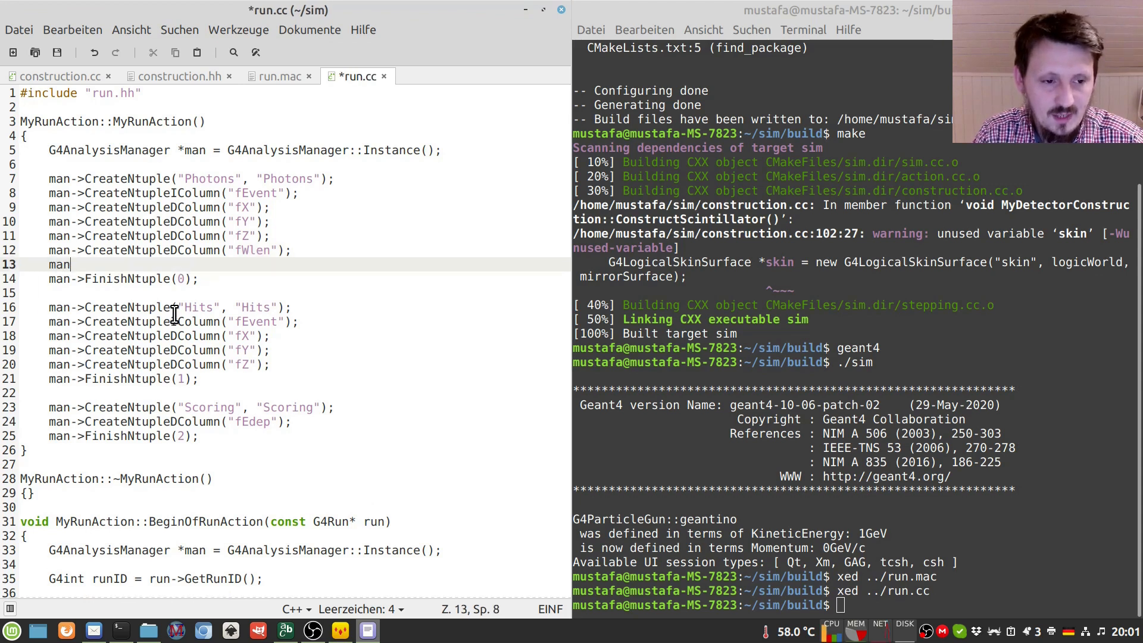
pyautogui.write('->Crea')
pyautogui.press('Return')
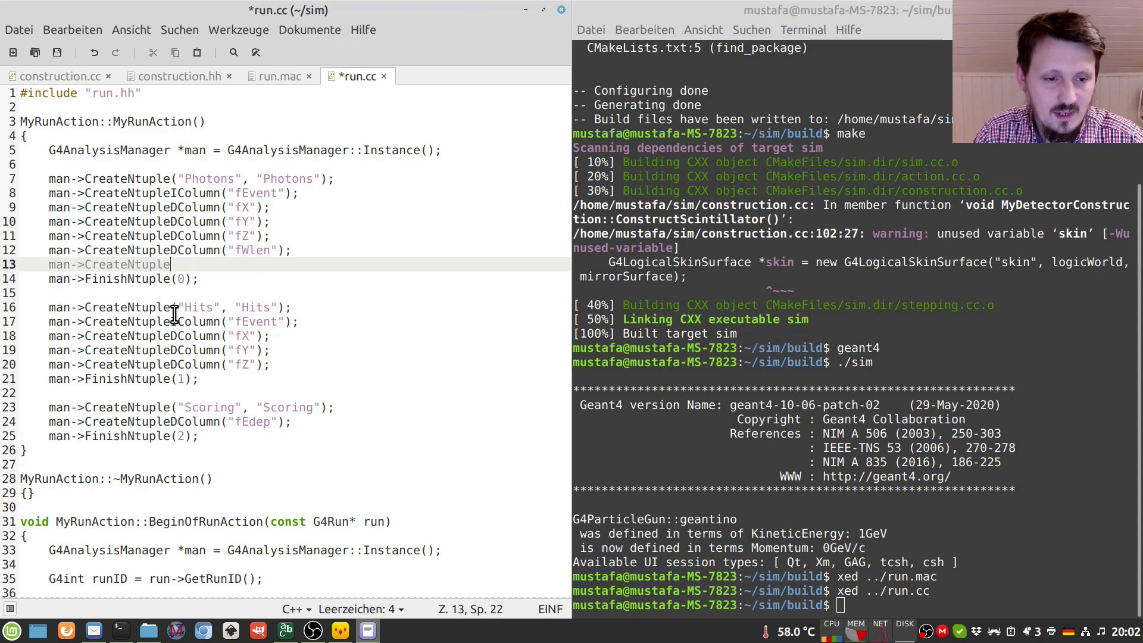
pyautogui.write('D')
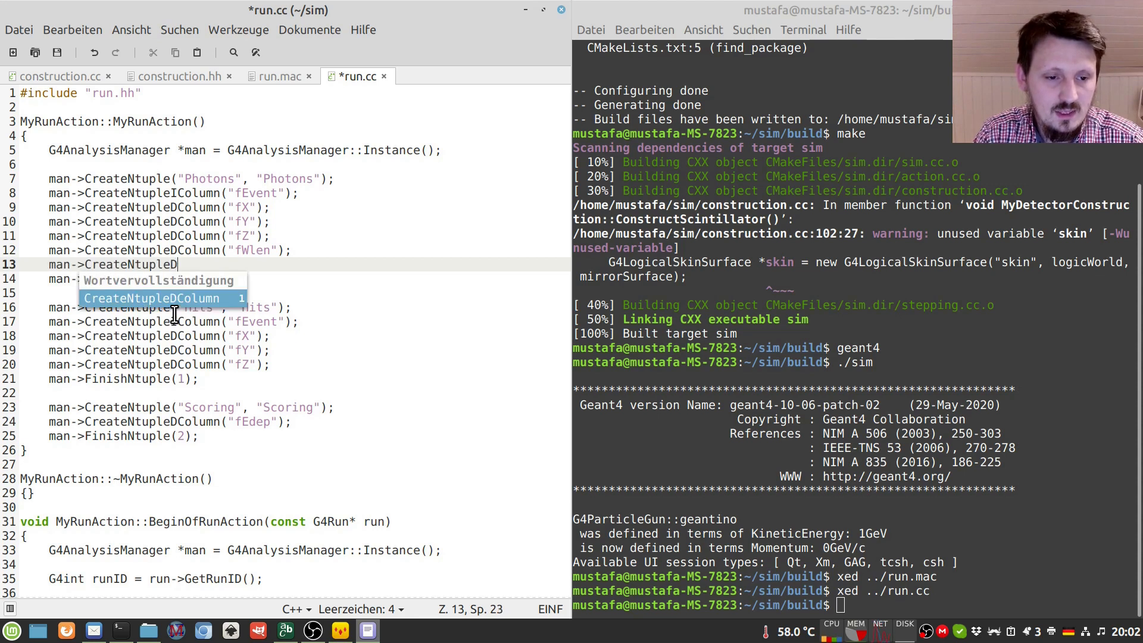
pyautogui.press('Return')
pyautogui.write('("')
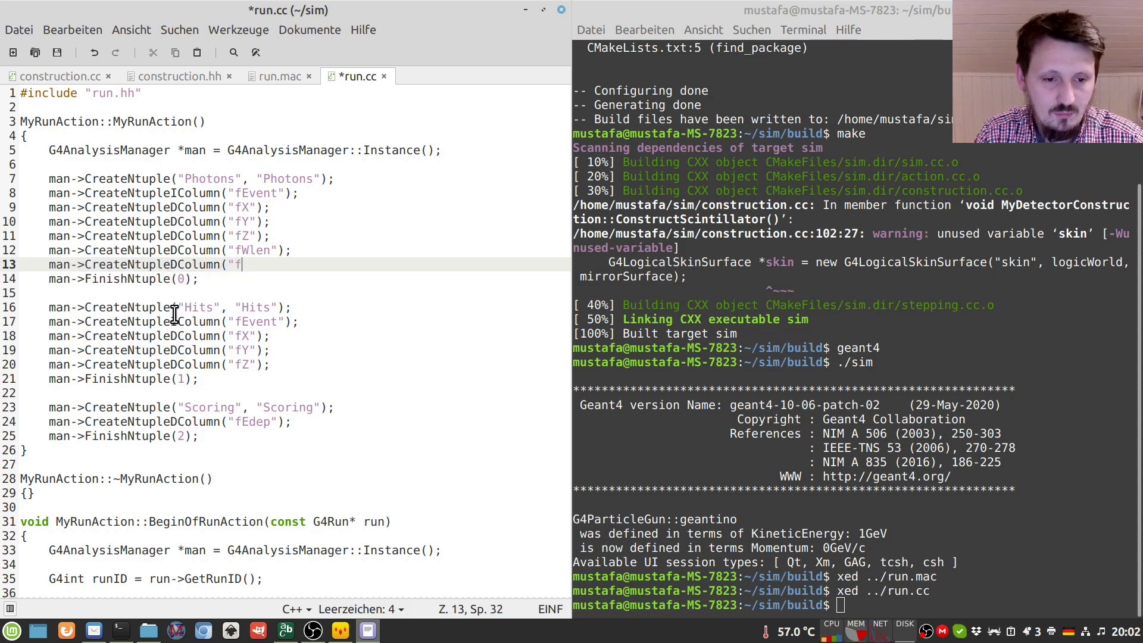
pyautogui.write('fT");')
pyautogui.hotkey('ctrl', 's')
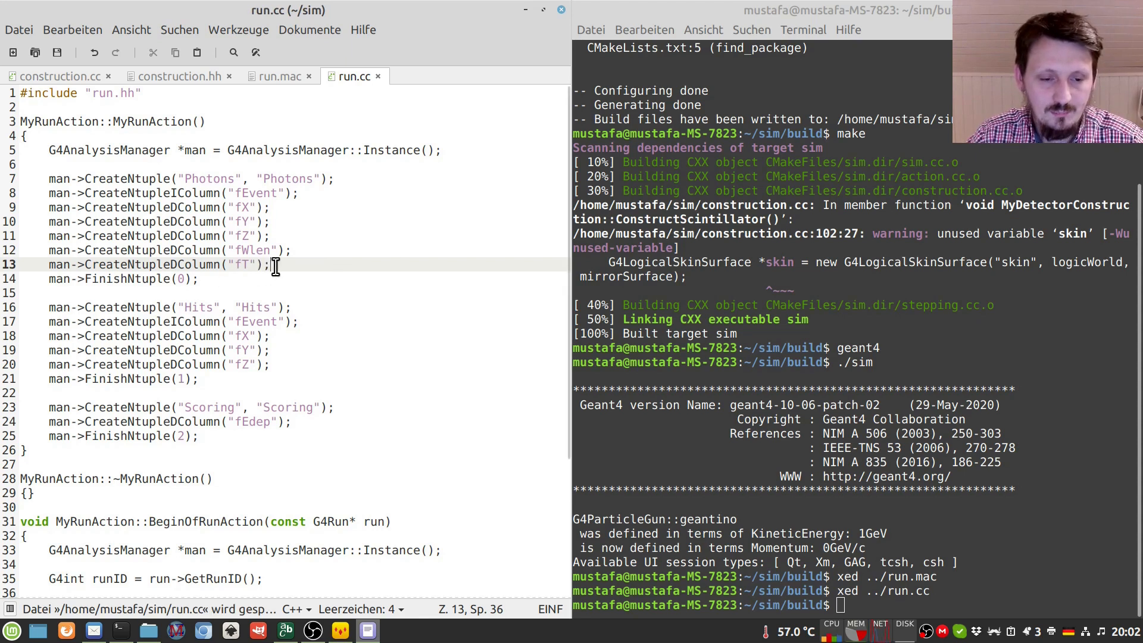
# - Run 'xed ../detector.cc' from the terminal to open detector.cc
pyautogui.click(746, 375)
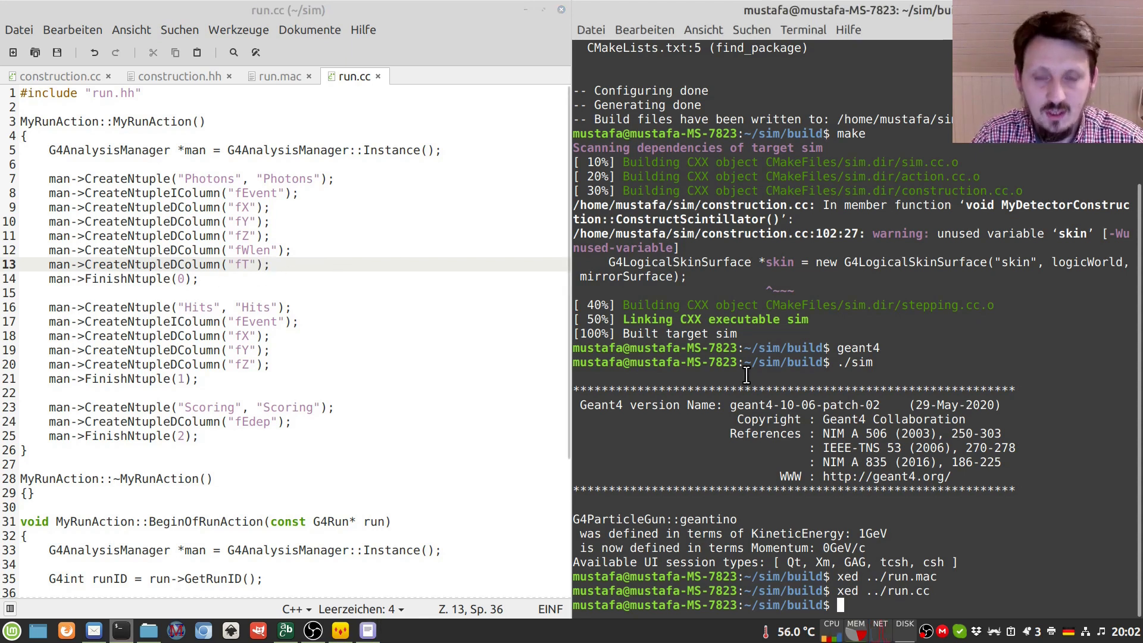
pyautogui.write('xe')
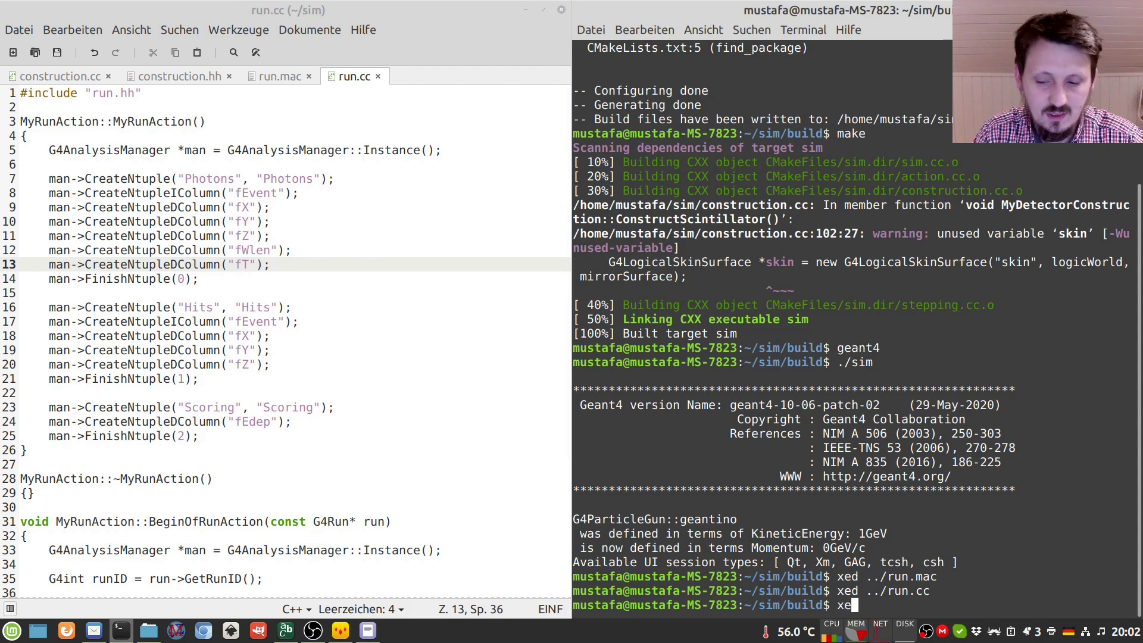
pyautogui.write('d ../')
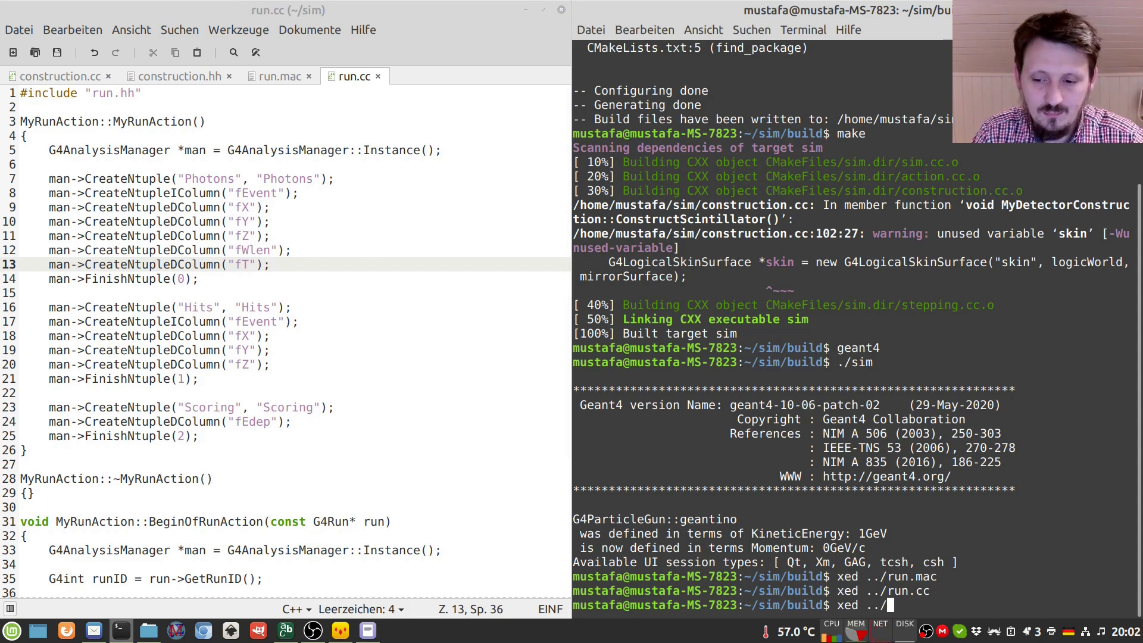
pyautogui.write('detector.cc')
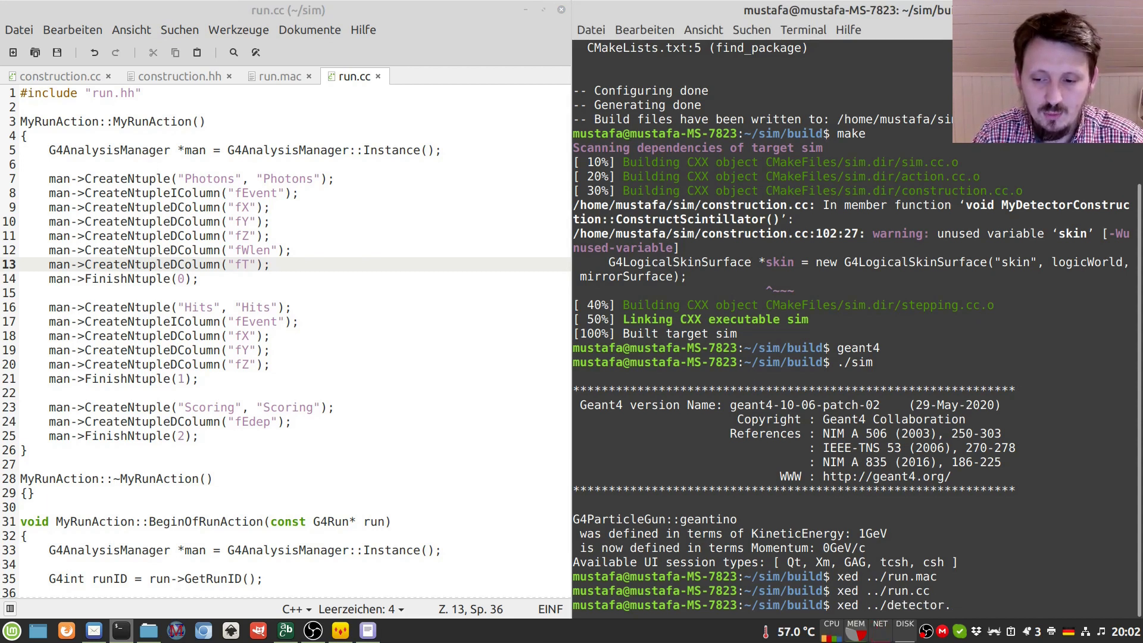
pyautogui.press('Return')
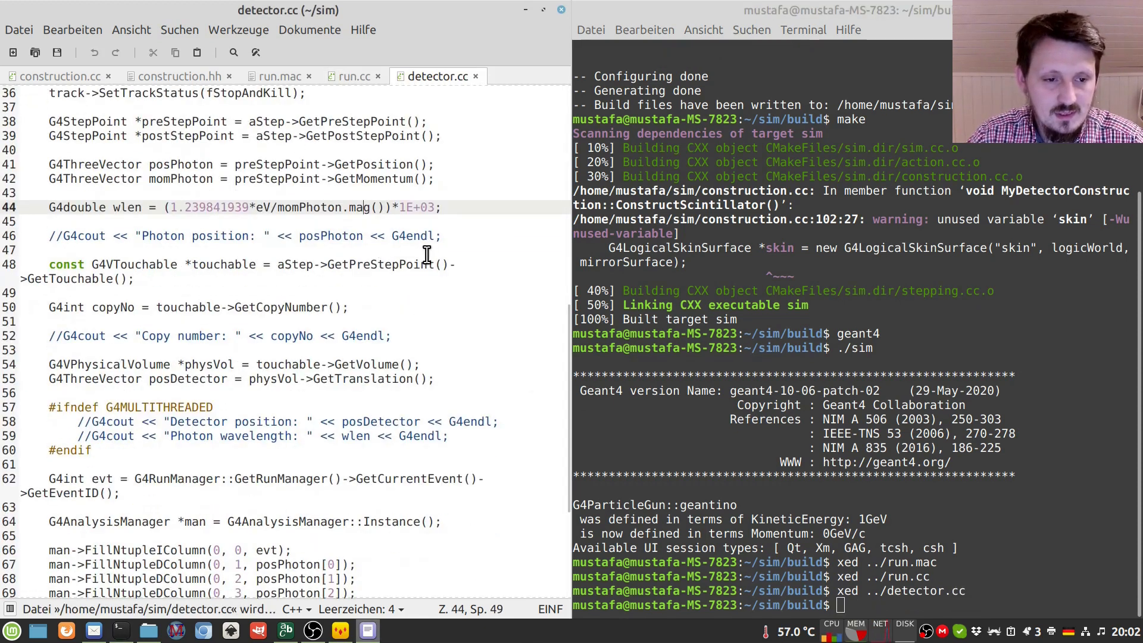
pyautogui.scroll(3, 384, 236)
# - Add 'G4double time = preStepPoint->GetGlobalTime();' below the momentum line and save detector.cc
pyautogui.click(434, 288)
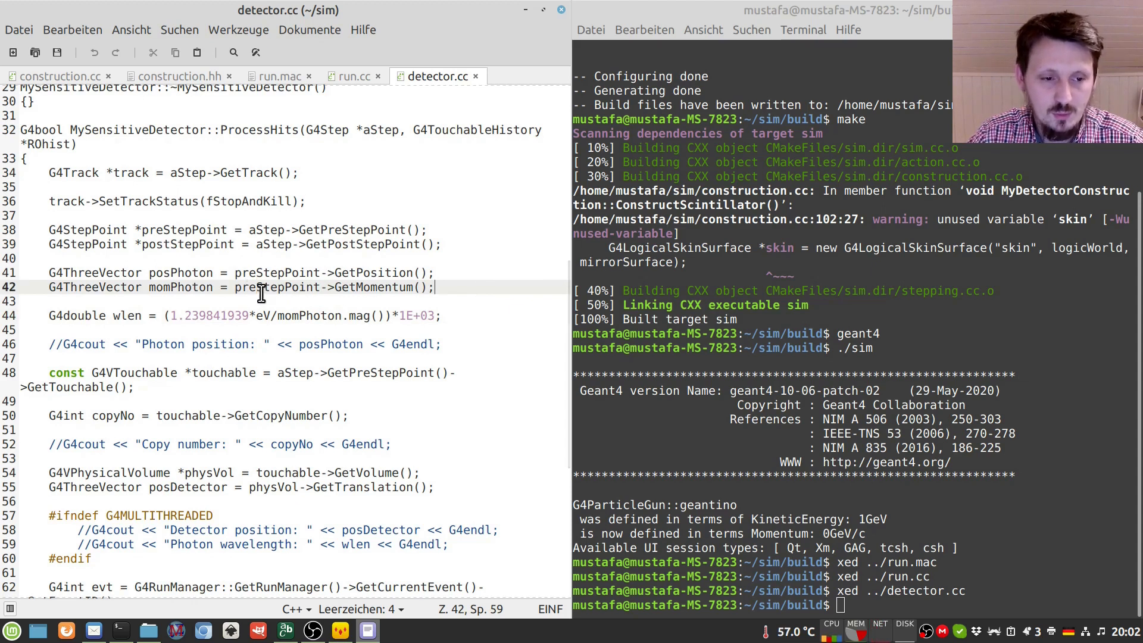
pyautogui.press('Return')
pyautogui.press('Return')
pyautogui.write('G4double')
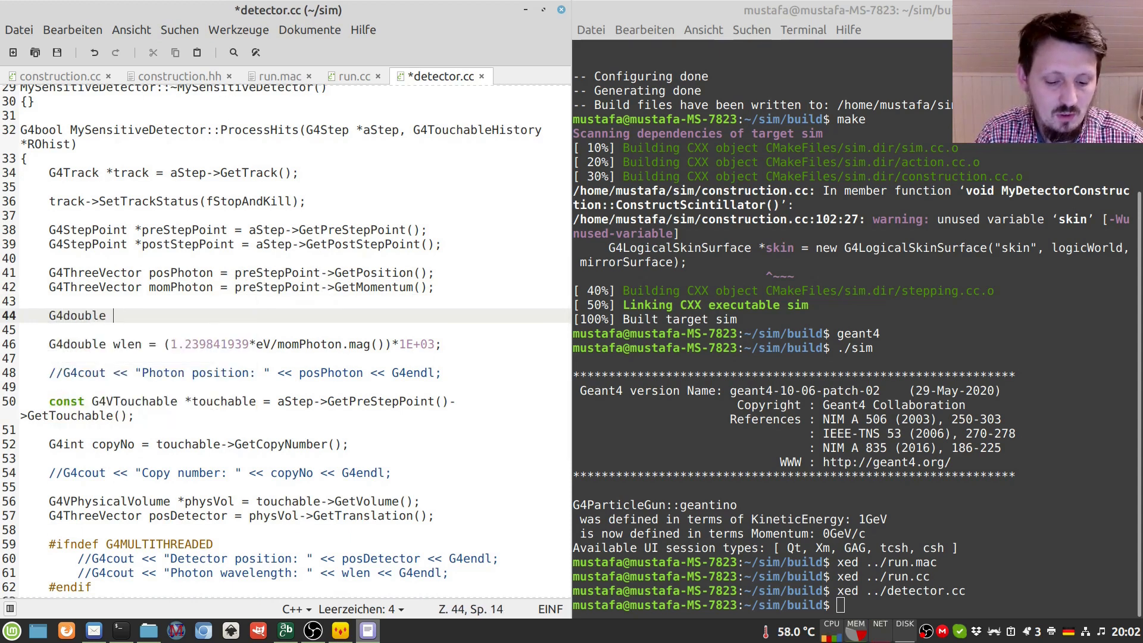
pyautogui.write(' time = preStepPoint')
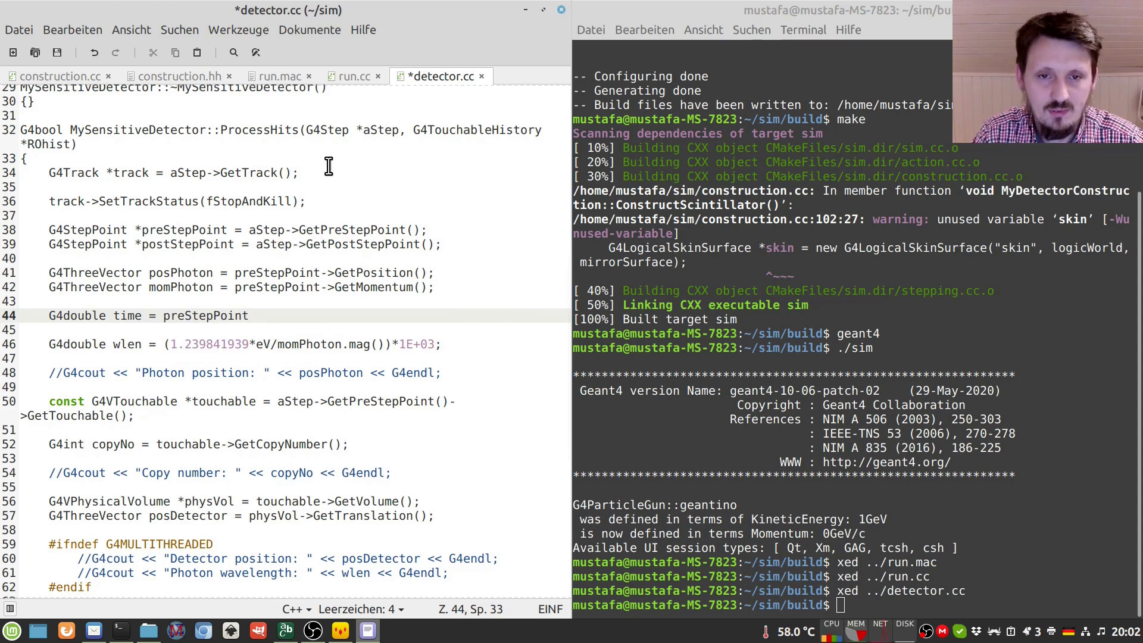
pyautogui.write('->Get')
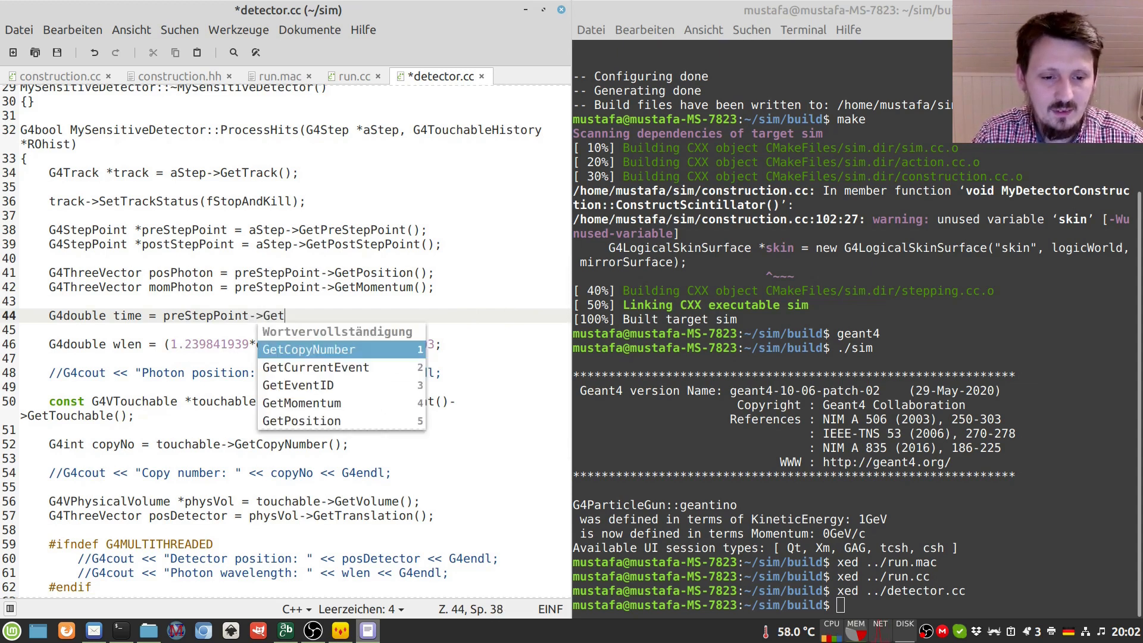
pyautogui.write('G')
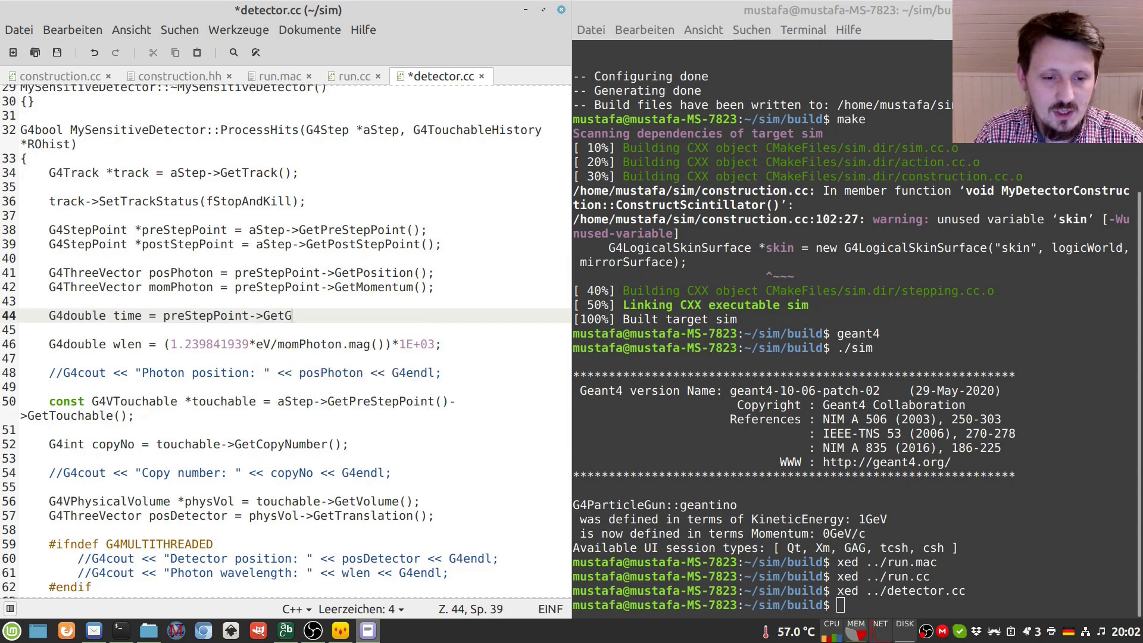
pyautogui.write('lobalTime();')
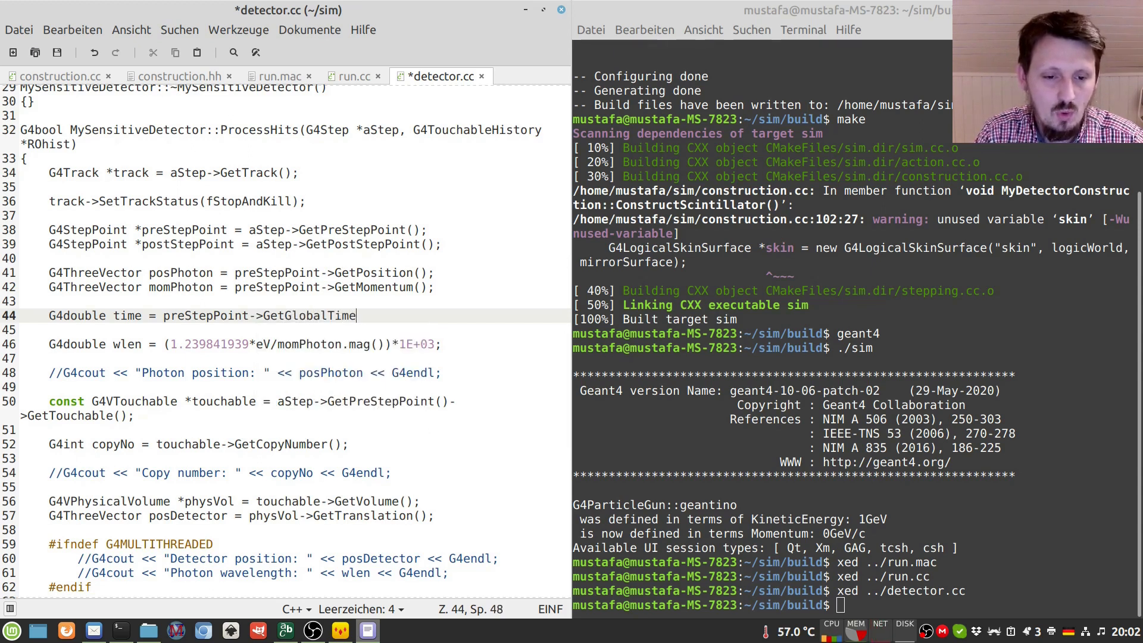
pyautogui.hotkey('ctrl', 's')
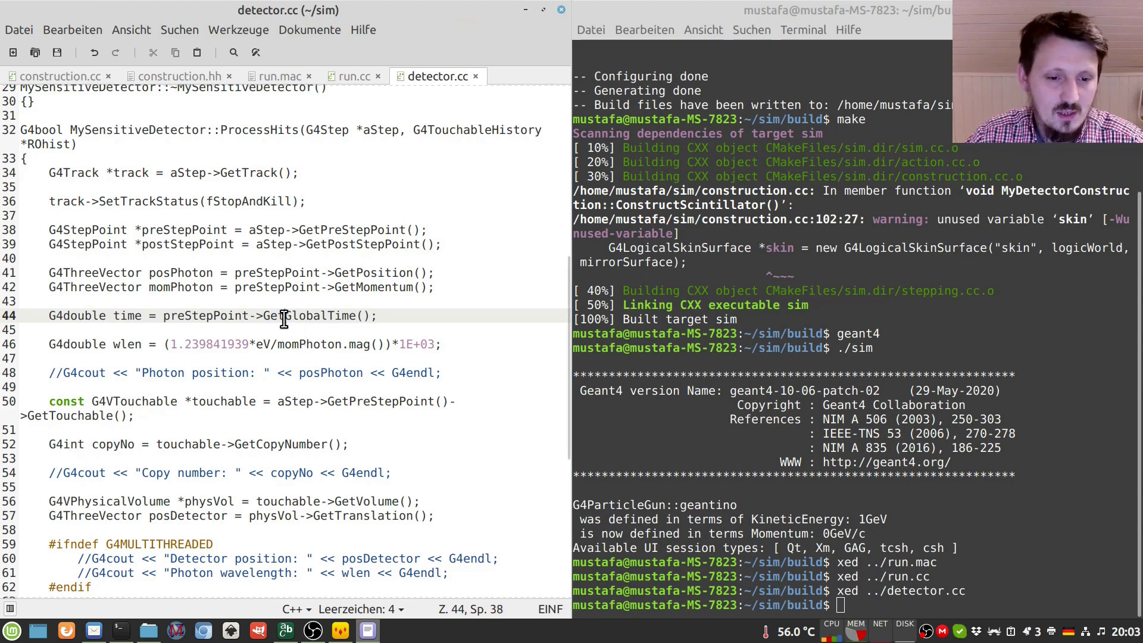
pyautogui.moveTo(284, 315); pyautogui.dragTo(329, 316)
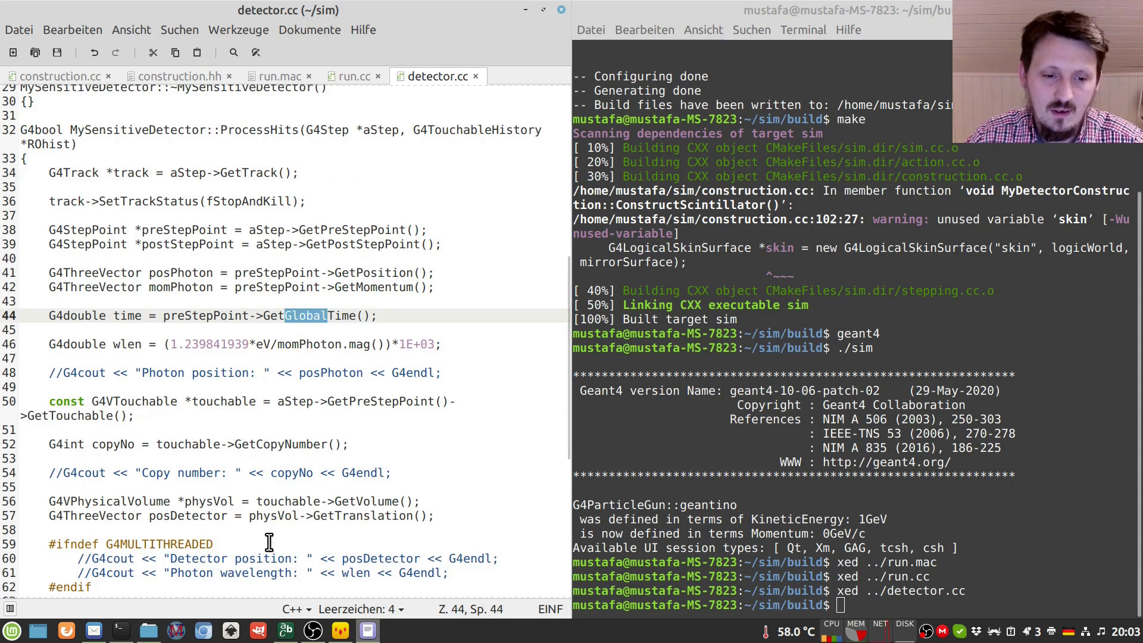
pyautogui.click(390, 315)
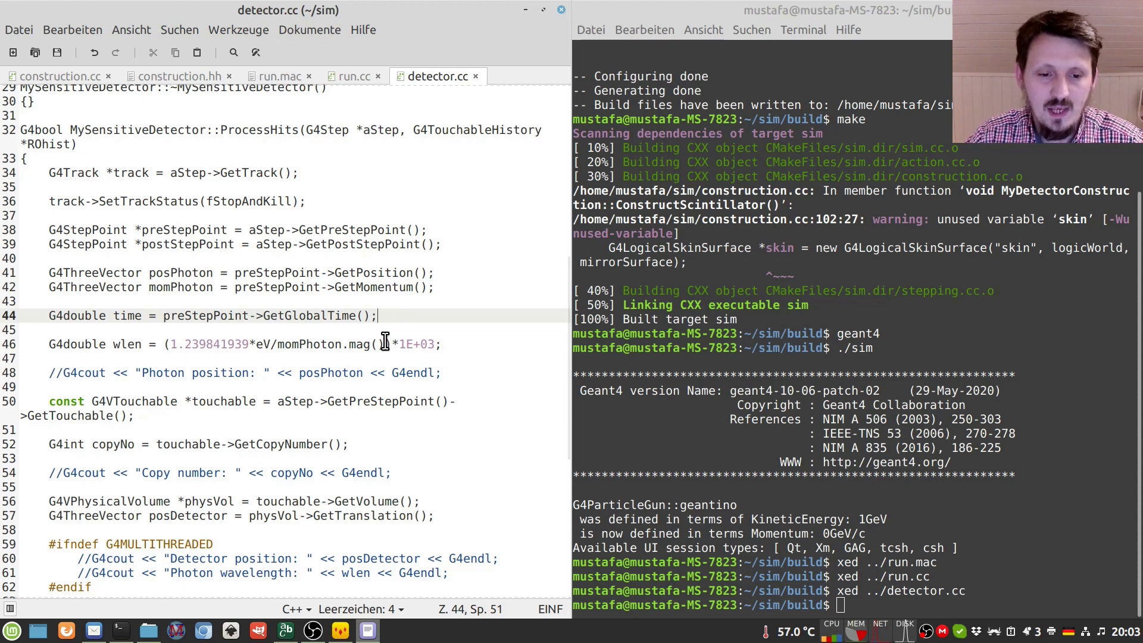
pyautogui.scroll(-1, 386, 343)
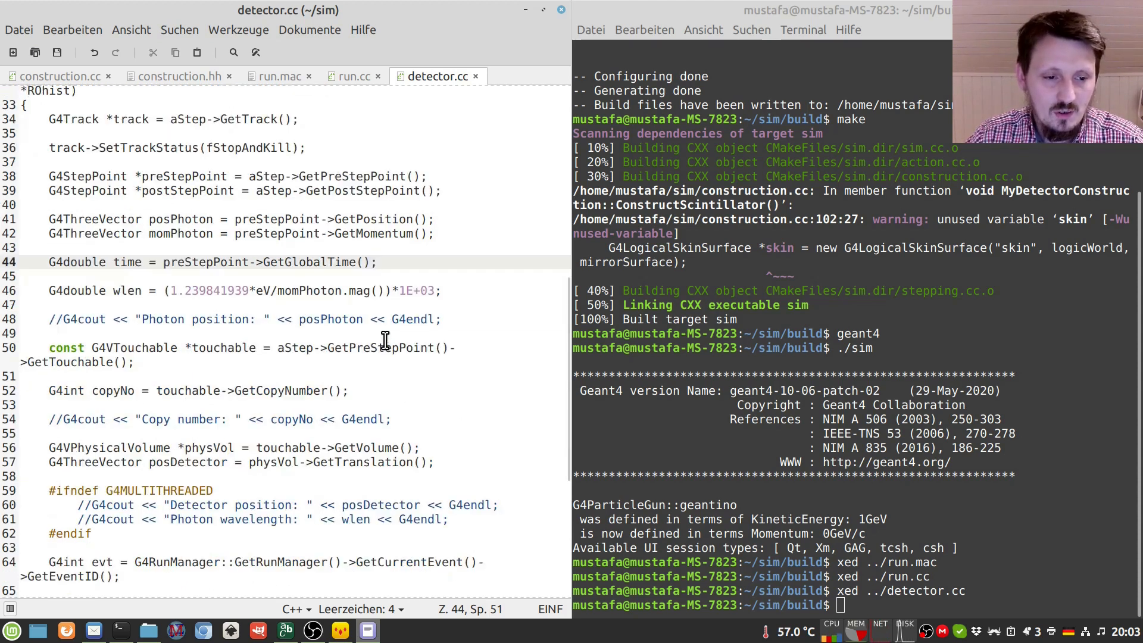
pyautogui.scroll(-3, 385, 343)
pyautogui.scroll(-3, 385, 342)
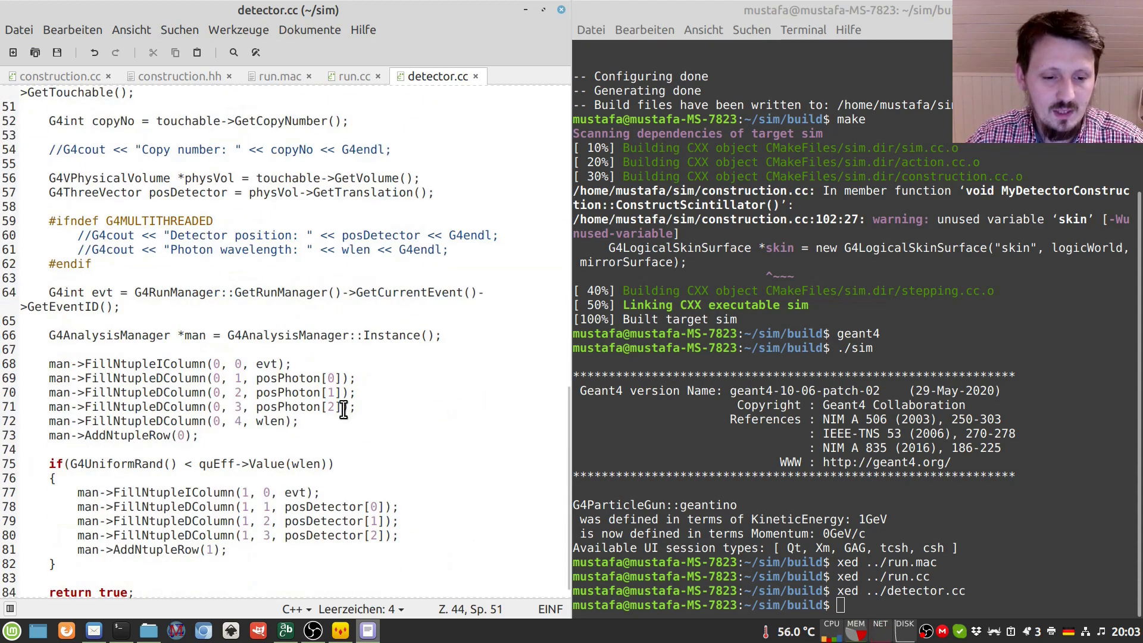
# - Add 'man->FillNtupleDColumn(0, 5, time);' after the wlen fill line and save detector.cc
pyautogui.click(320, 422)
pyautogui.press('Return')
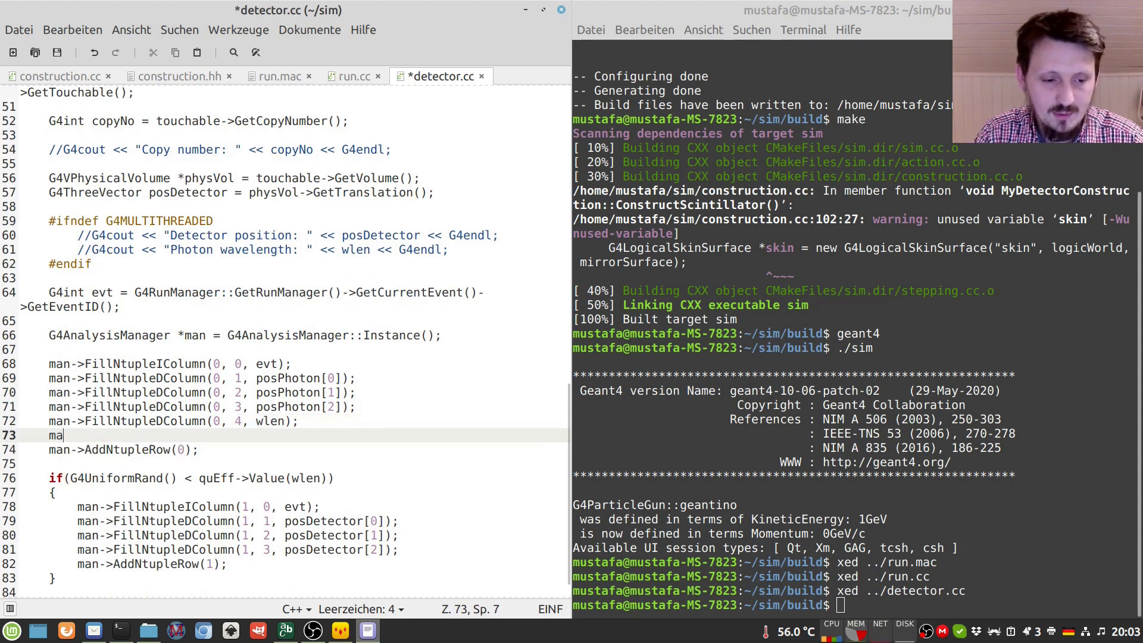
pyautogui.write('man->FillN')
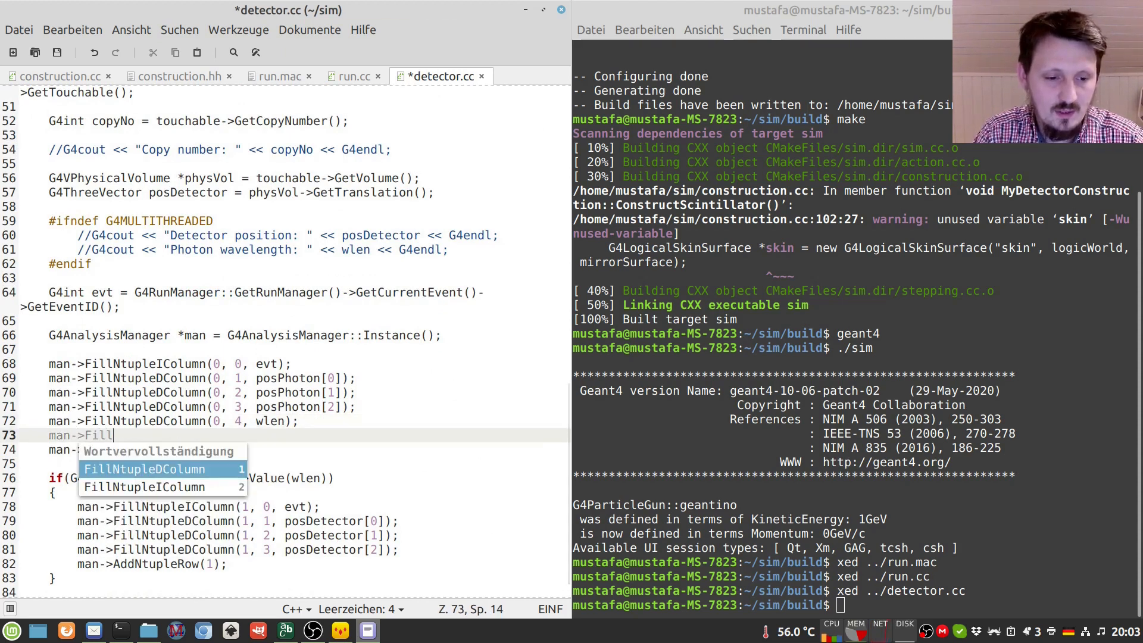
pyautogui.press('Return')
pyautogui.write('5')
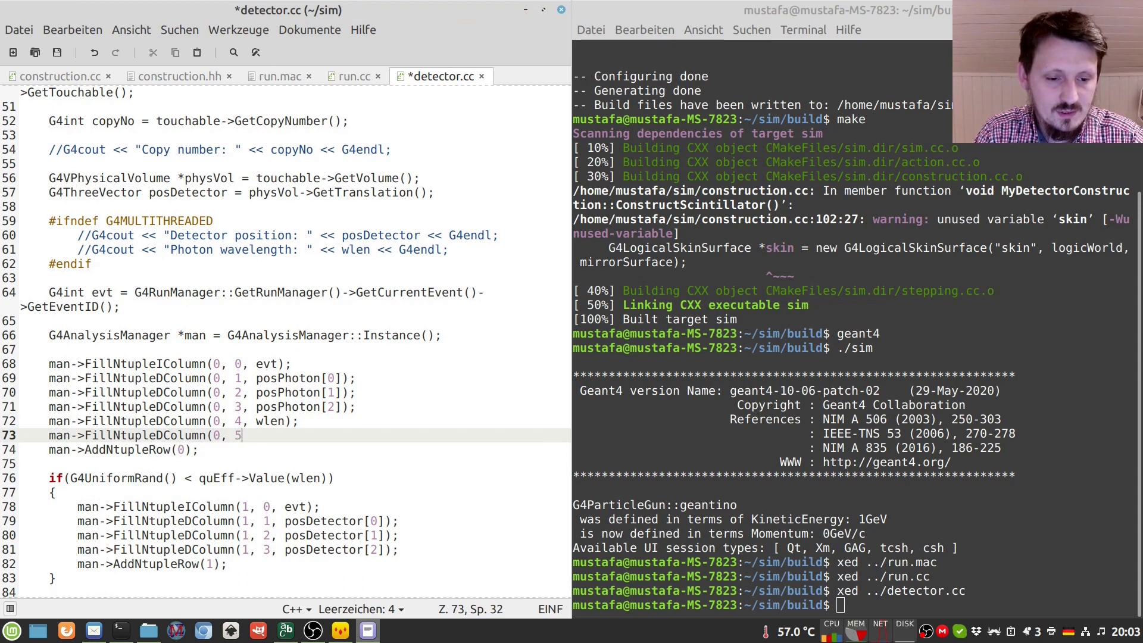
pyautogui.write(', t')
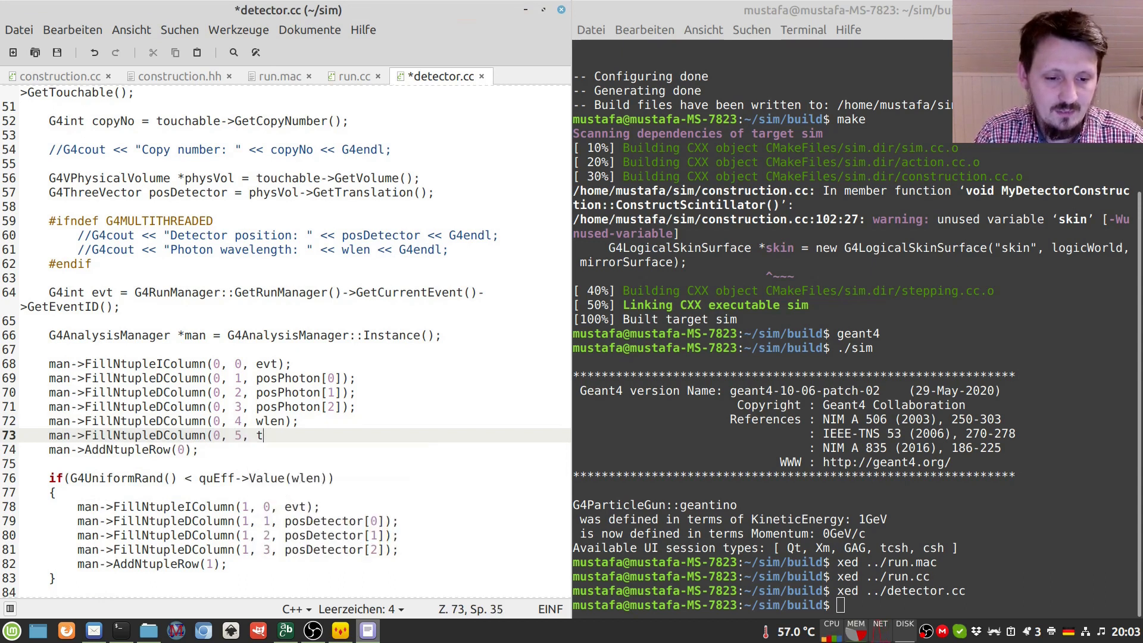
pyautogui.write('ime);')
pyautogui.hotkey('ctrl', 's')
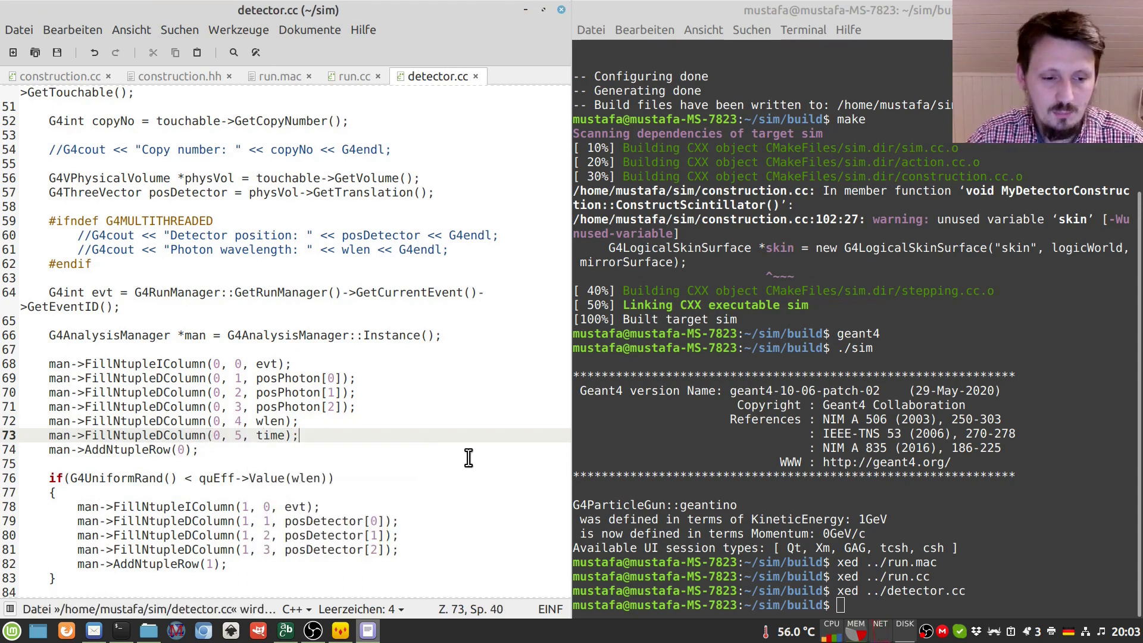
pyautogui.click(573, 428)
pyautogui.write('cmake .')
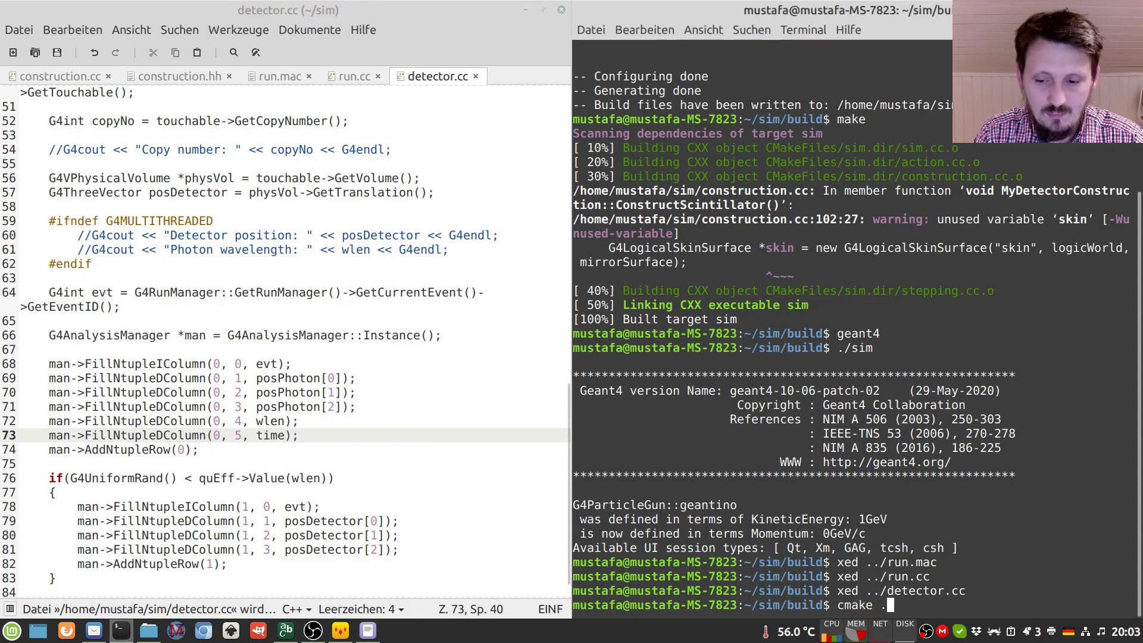
pyautogui.write('.')
# - Rerun cmake .., run './sim run.mac', then start 'root output0.root'
pyautogui.press('Return')
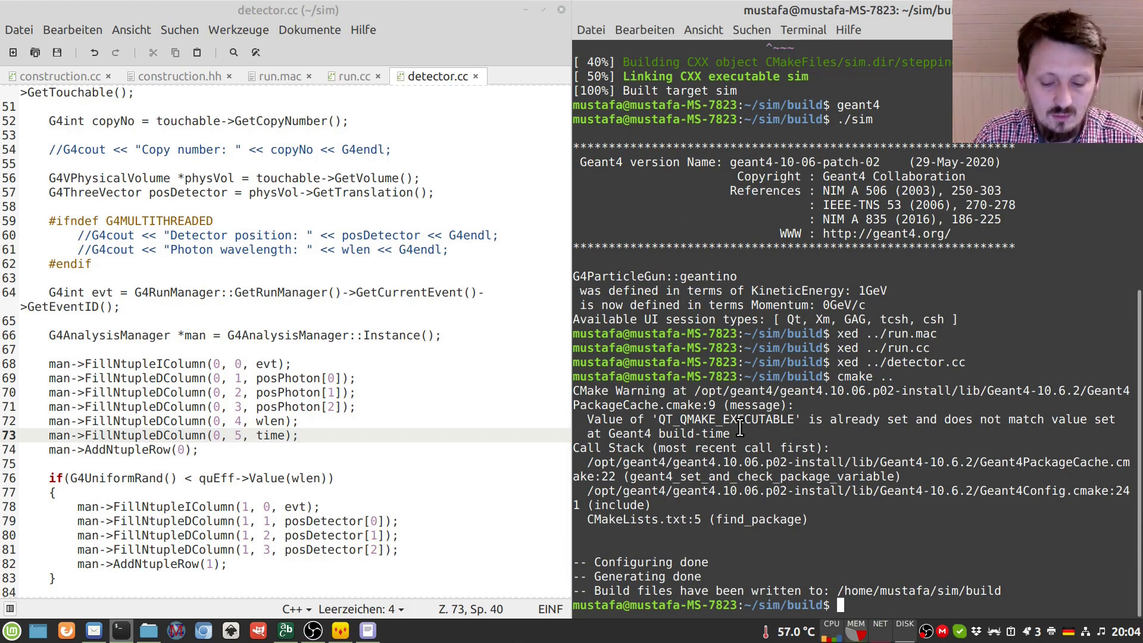
pyautogui.write('./siu')
pyautogui.press('BackSpace')
pyautogui.write('m ')
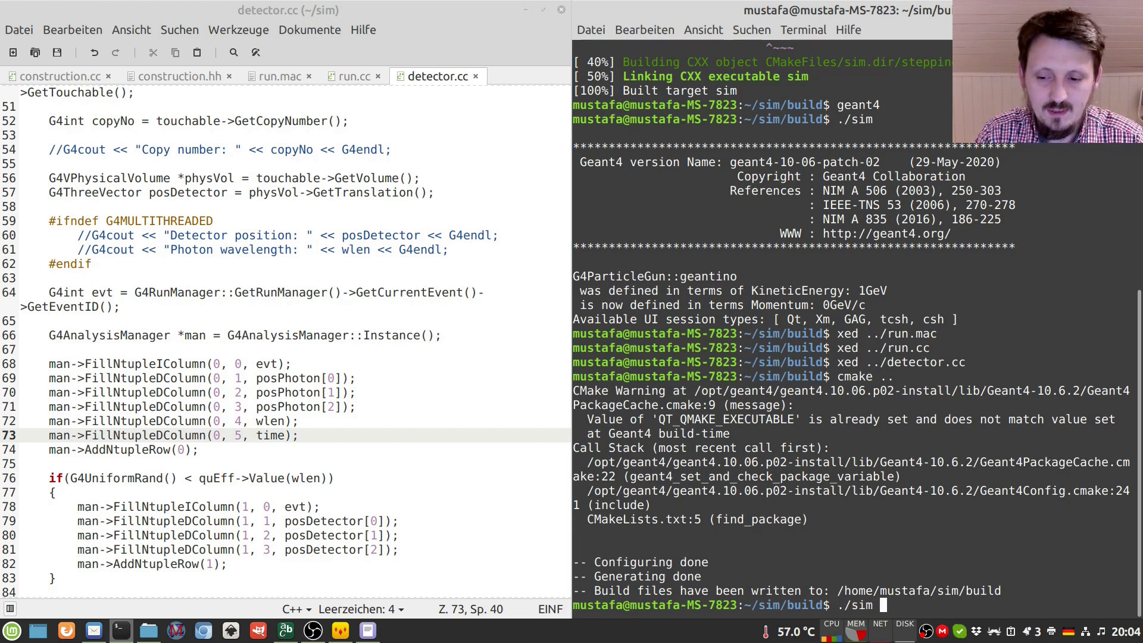
pyautogui.write('run.mac')
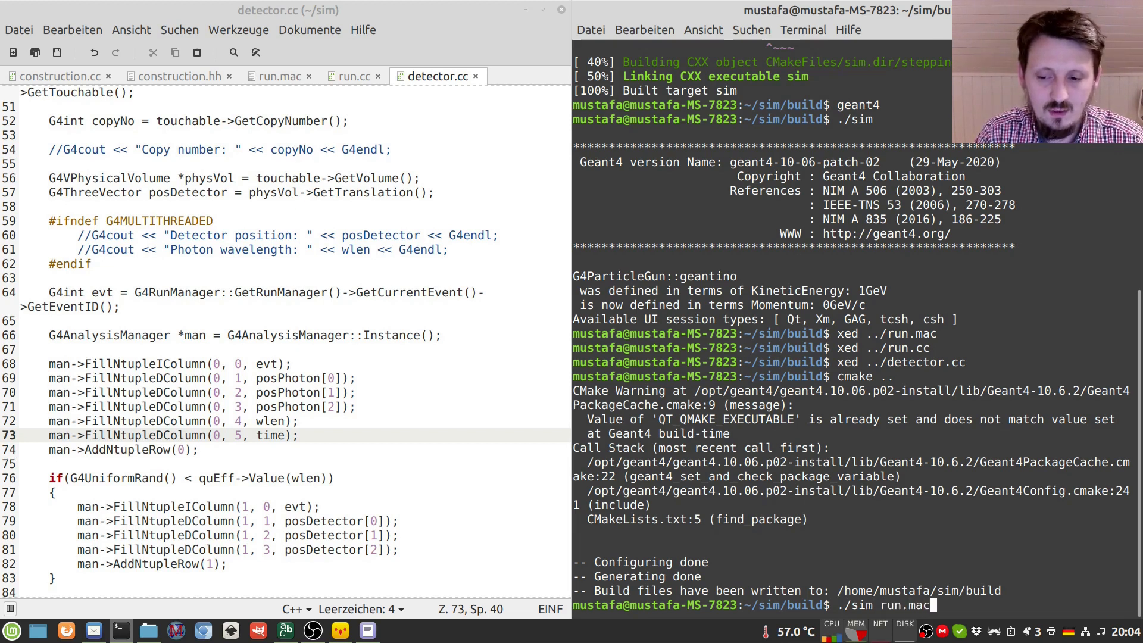
pyautogui.press('Return')
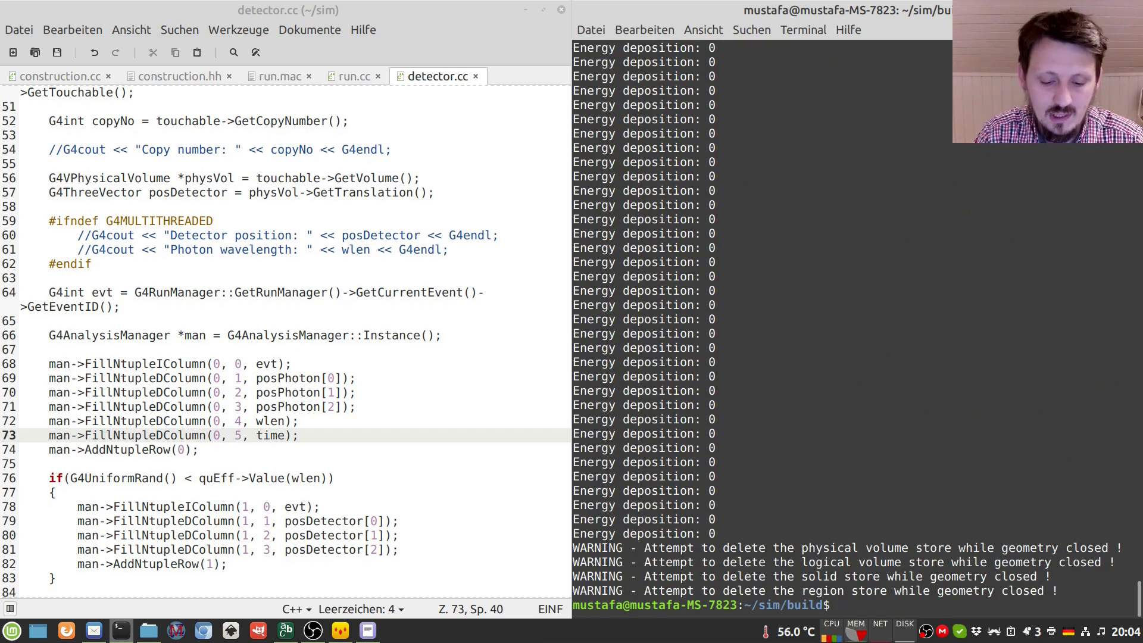
pyautogui.press('Up')
pyautogui.press('Up')
pyautogui.press('Return')
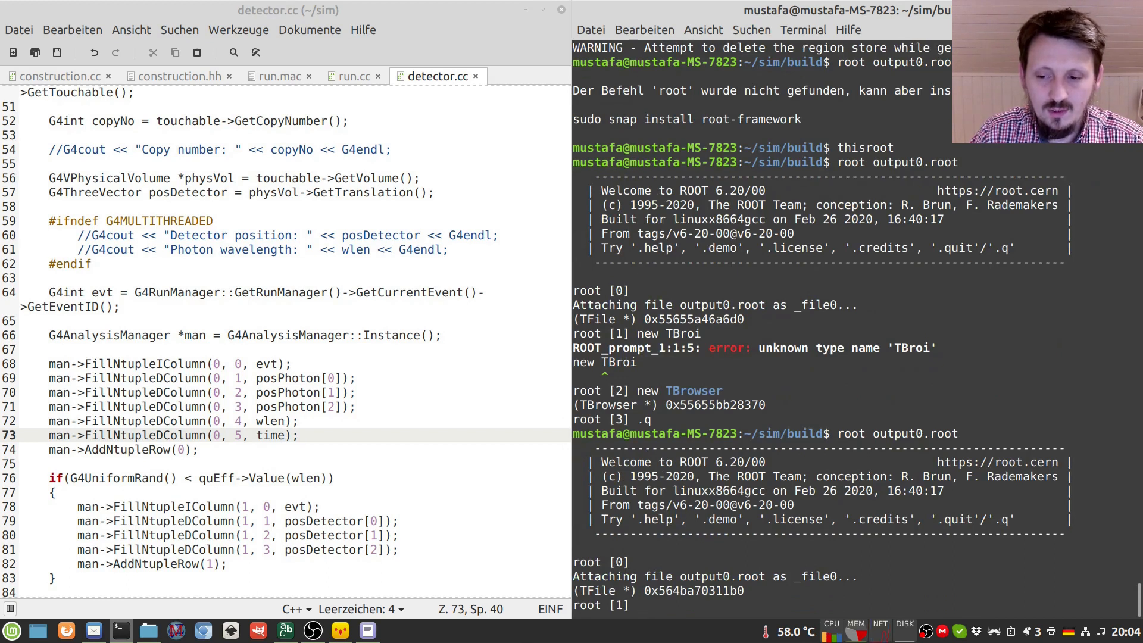
pyautogui.write('new TBrowser')
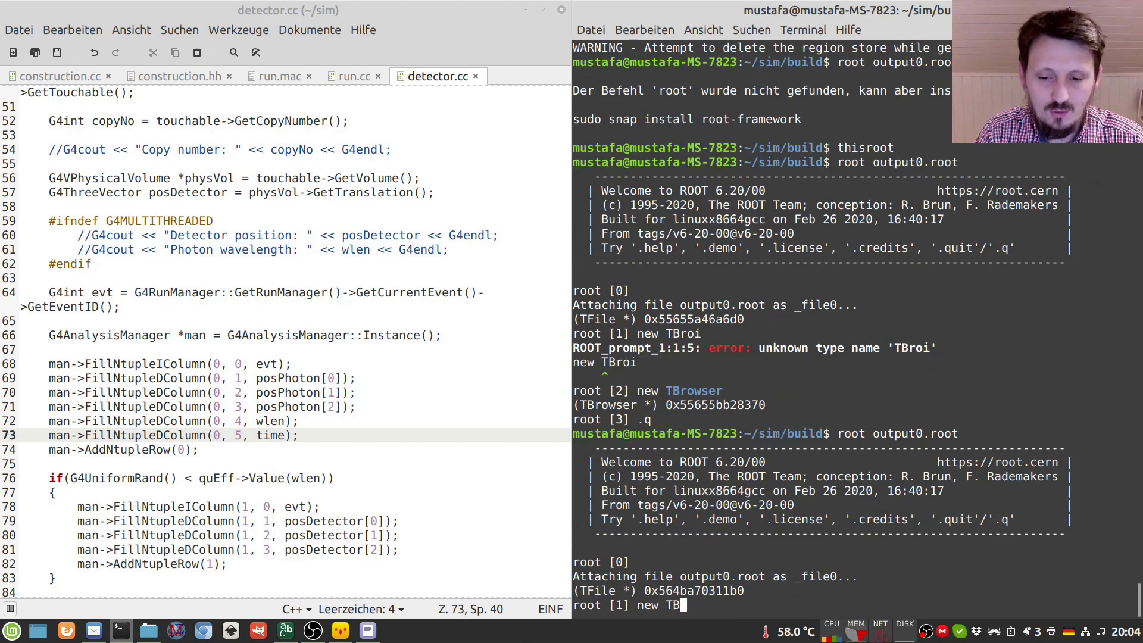
# - Browse output0.root's Photons ntuple columns in TBrowser, then quit ROOT with .q
pyautogui.press('Return')
pyautogui.doubleClick(370, 266)
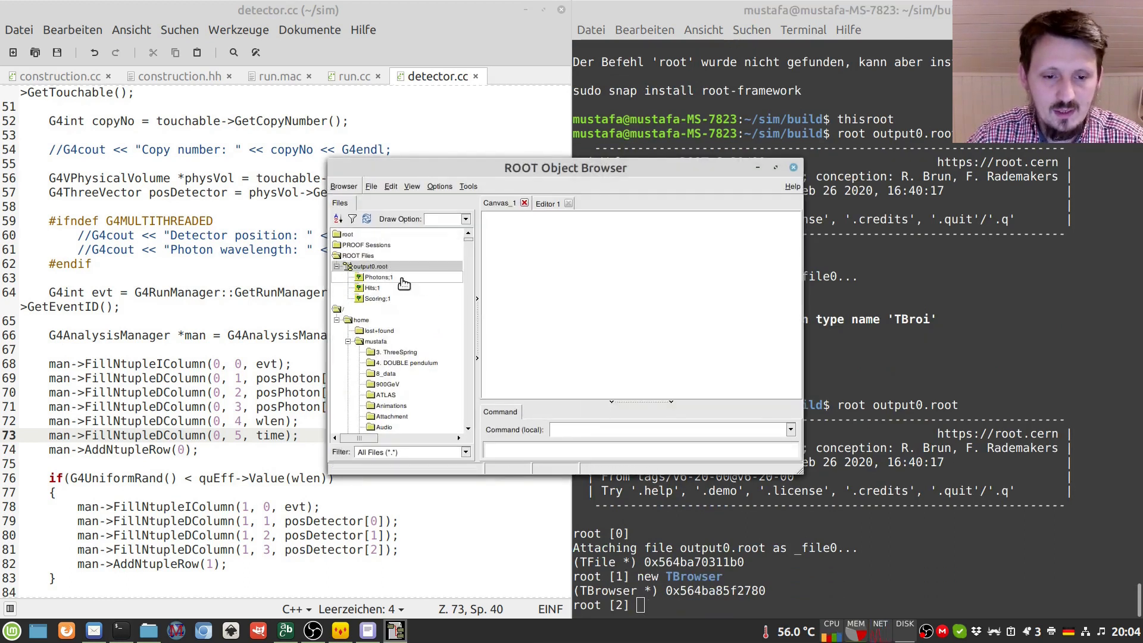
pyautogui.doubleClick(379, 276)
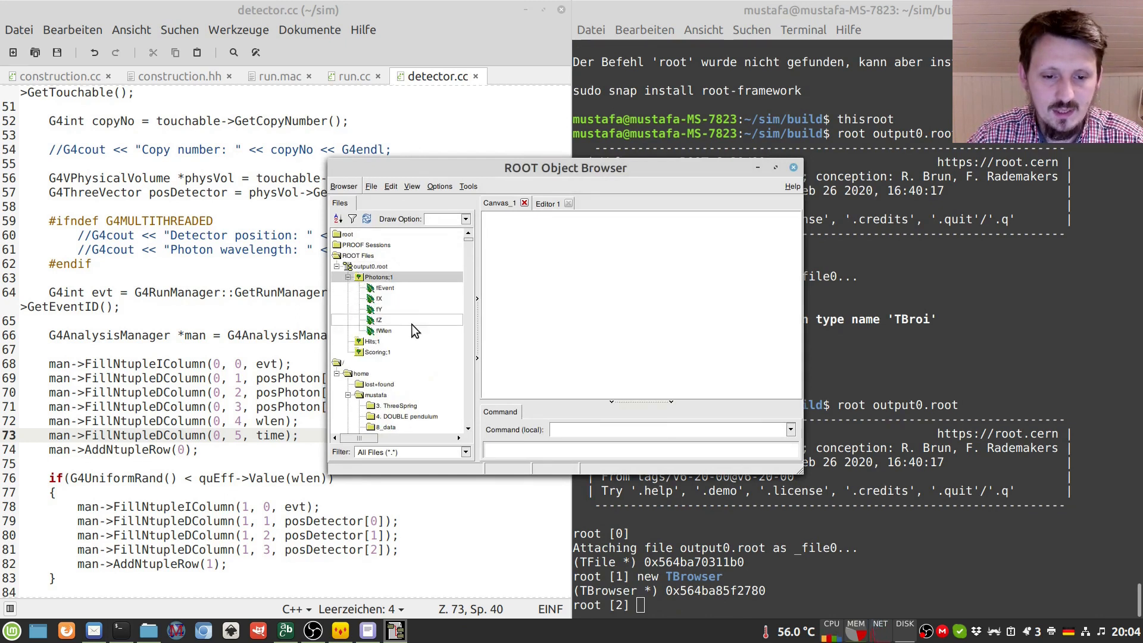
pyautogui.click(774, 590)
pyautogui.write('.q')
pyautogui.press('Return')
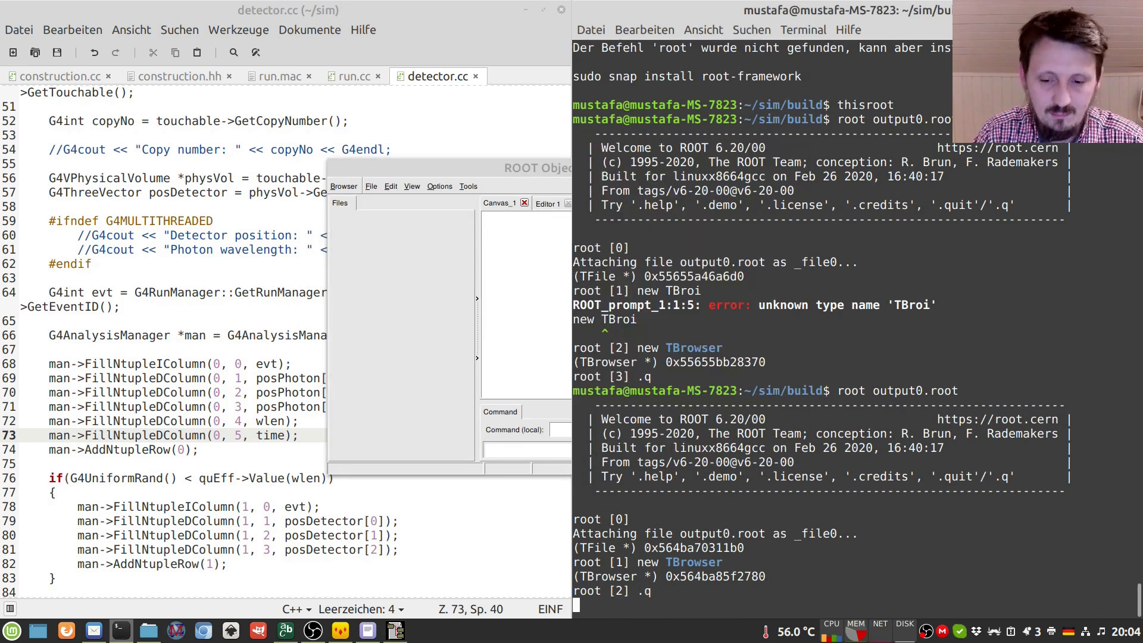
pyautogui.write(',ma,')
# - Rebuild the simulation with make -j4, briefly opening and exiting ROOT
pyautogui.press('BackSpace')
pyautogui.write('make -j4')
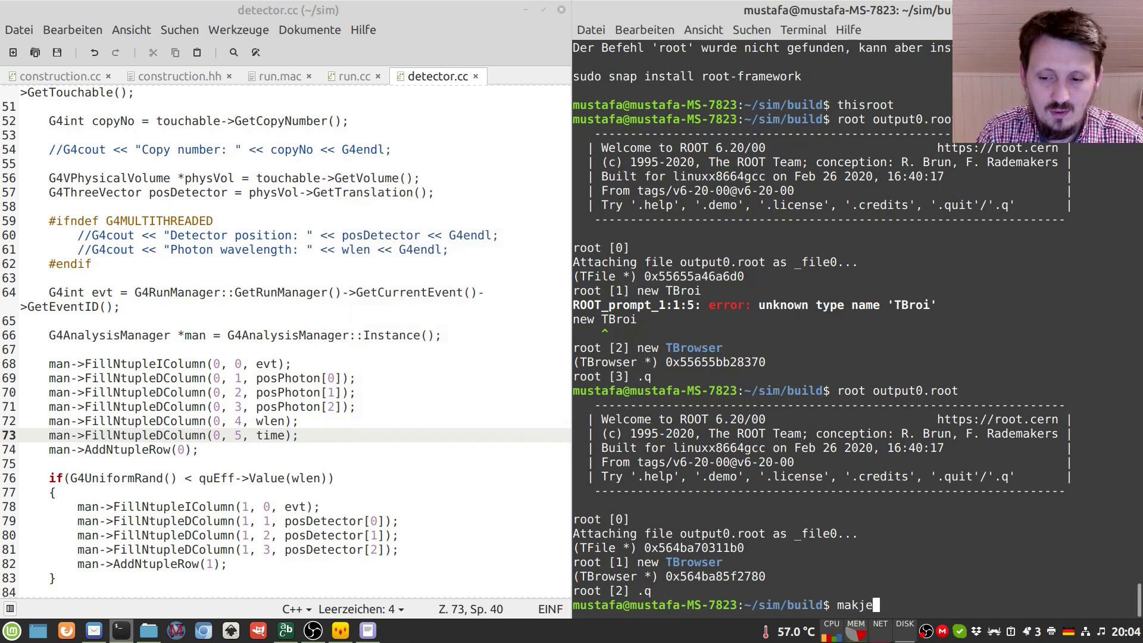
pyautogui.press('Return')
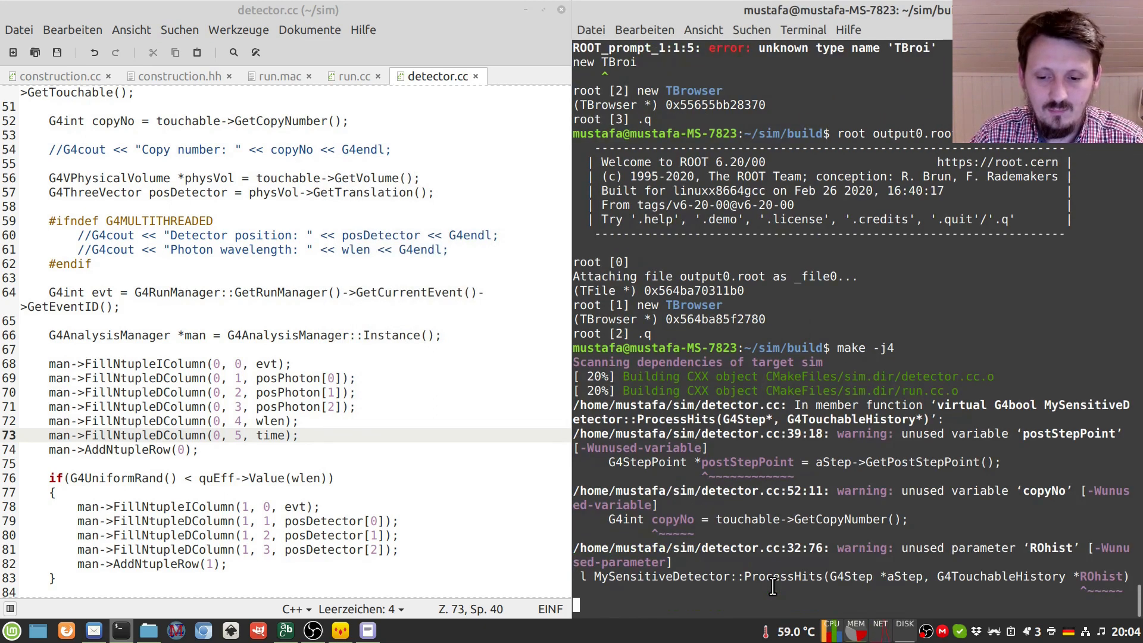
pyautogui.write('root output0.root')
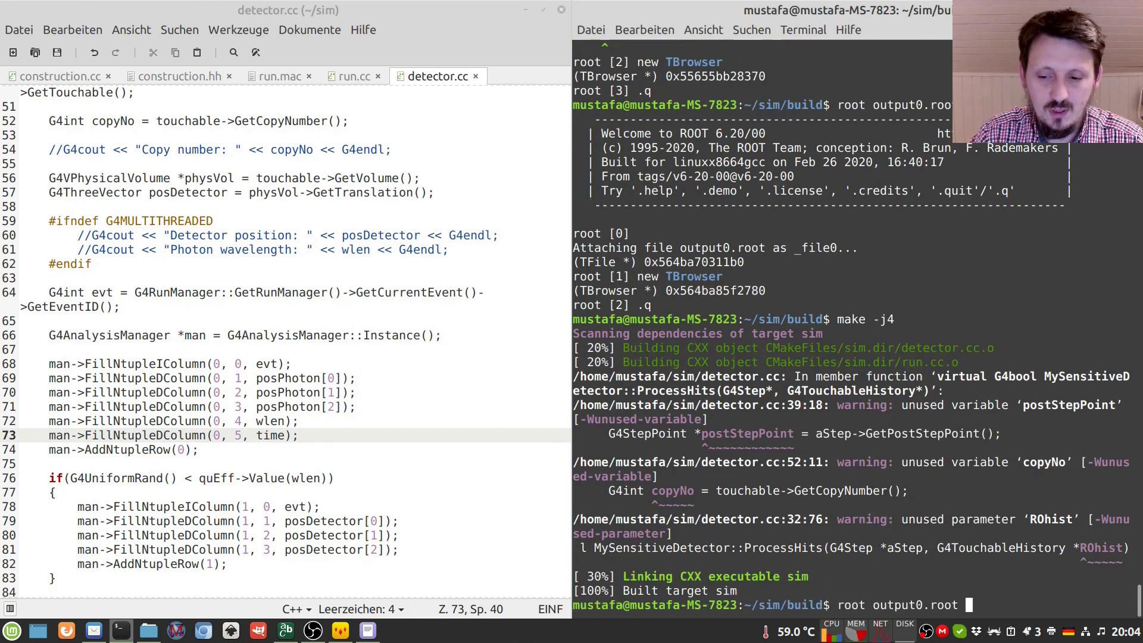
pyautogui.press('Return')
pyautogui.write('.q')
pyautogui.press('Return')
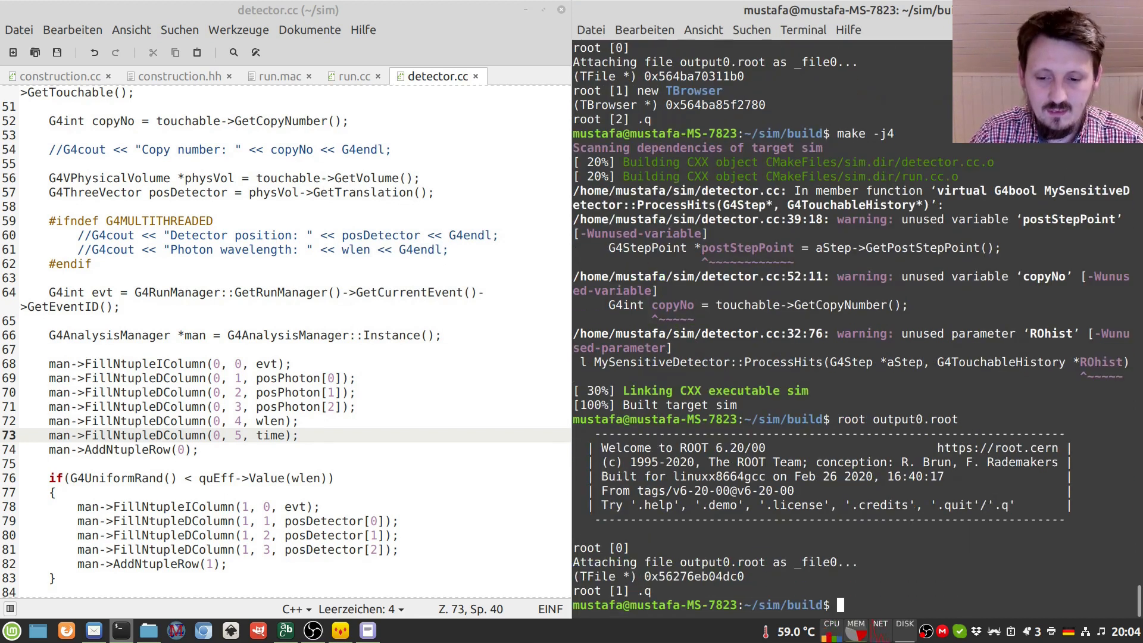
pyautogui.write('root output0.root')
# - Rerun ./sim run.mac from history and load the new output0.root into ROOT
pyautogui.press('Up')
pyautogui.press('Up')
pyautogui.press('Up')
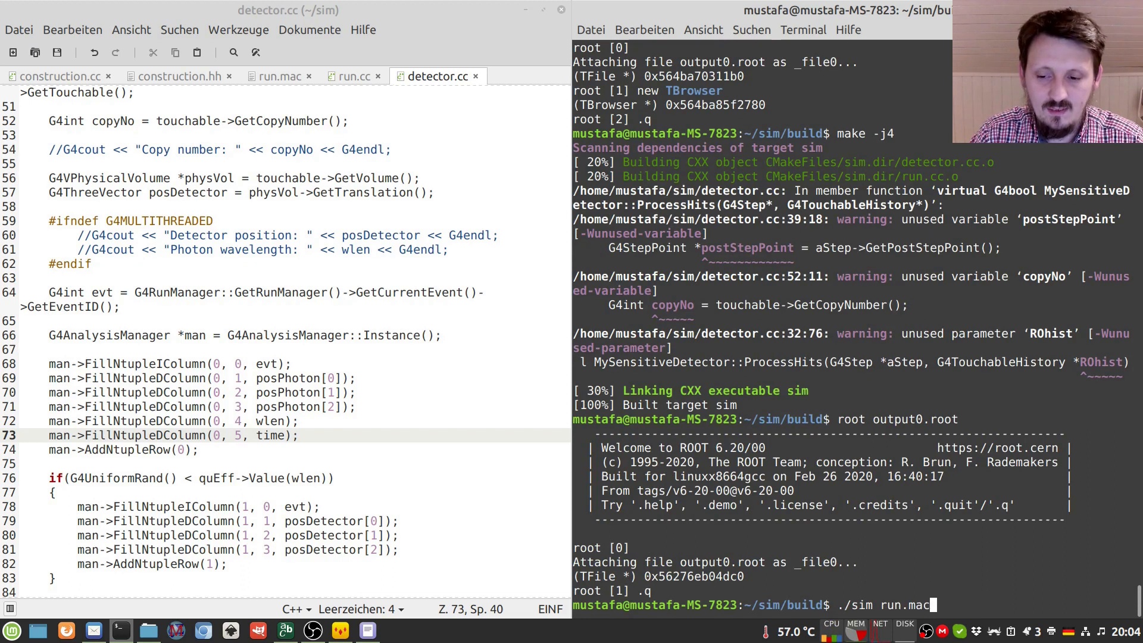
pyautogui.press('Return')
pyautogui.press('Up')
pyautogui.press('Up')
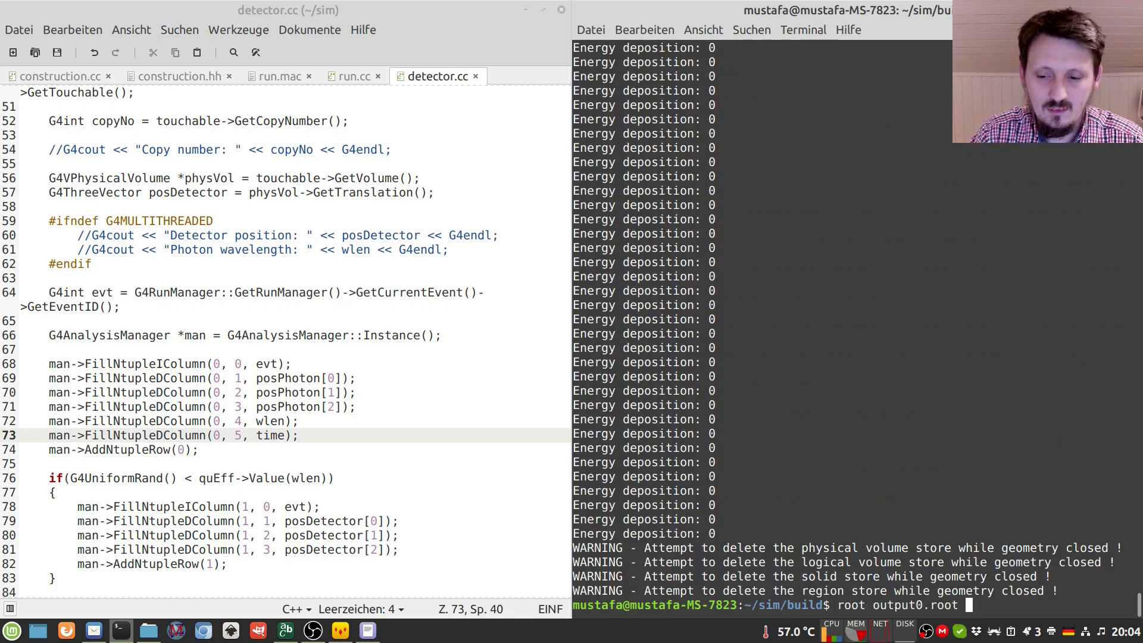
pyautogui.press('Return')
pyautogui.write('.q')
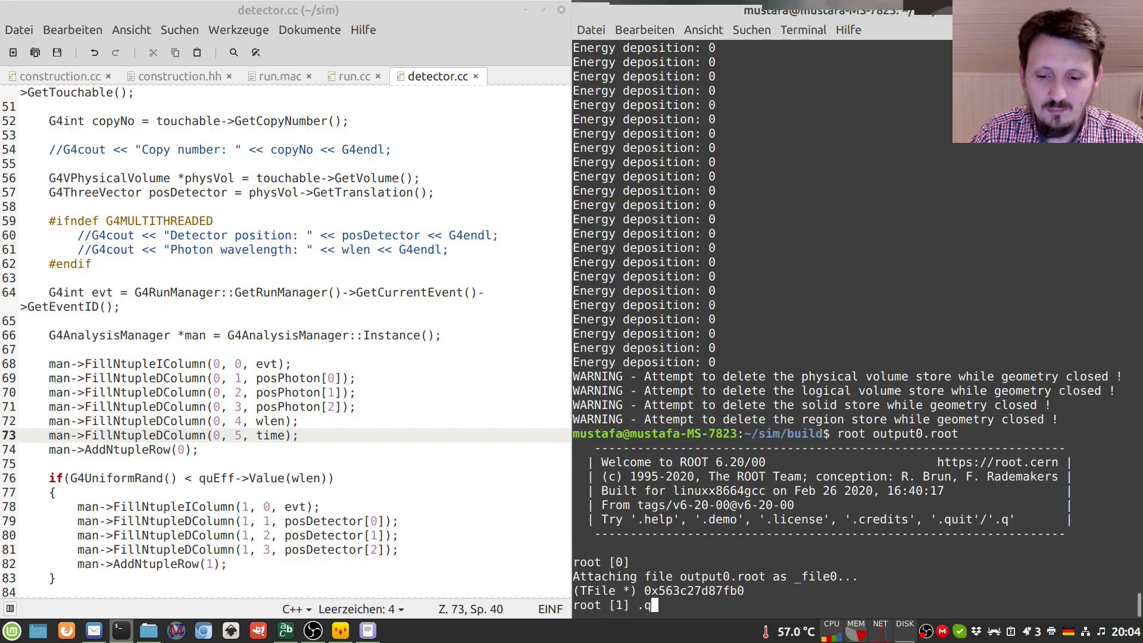
pyautogui.press('BackSpace')
pyautogui.press('BackSpace')
pyautogui.write('new TBrowser')
# - In a new TBrowser, expand output0.root > Photons and draw the fT branch histogram
pyautogui.press('Return')
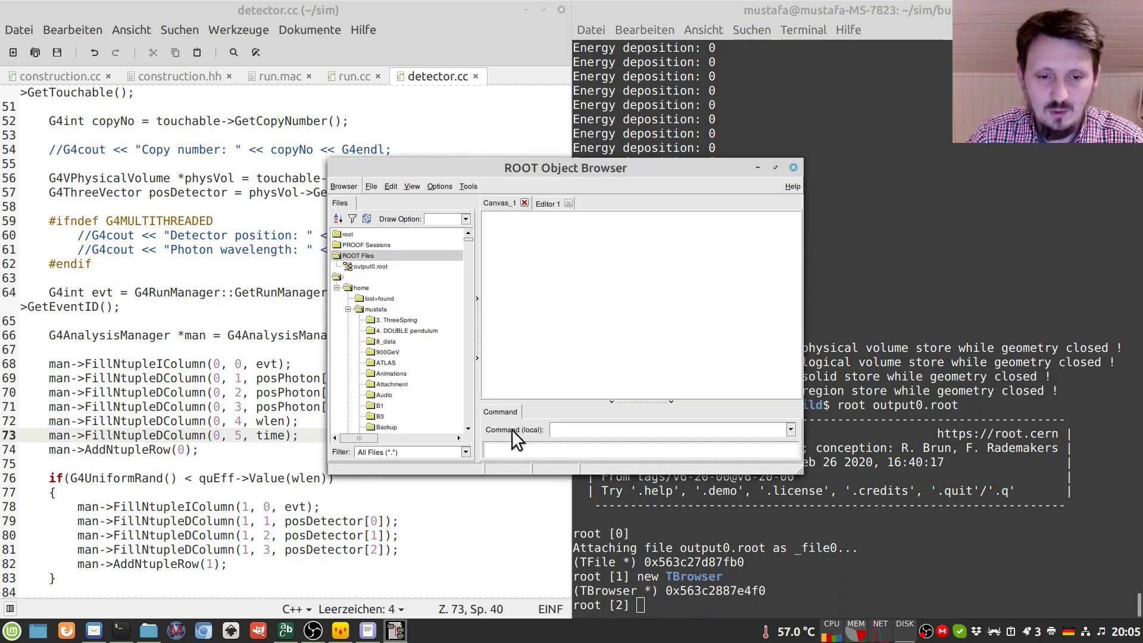
pyautogui.doubleClick(369, 267)
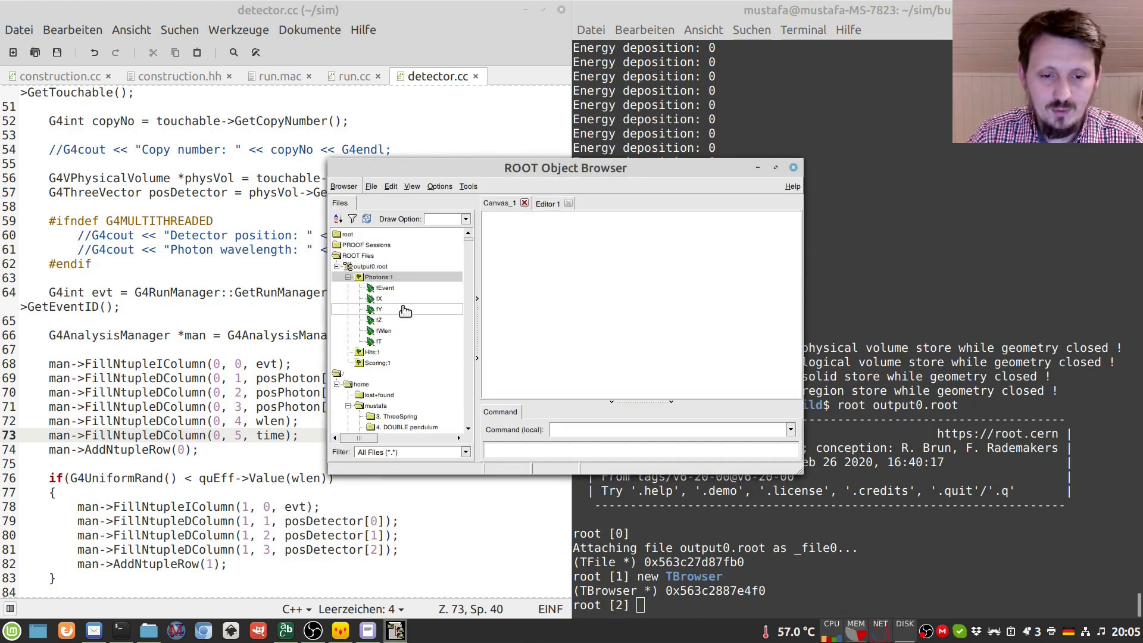
pyautogui.doubleClick(379, 341)
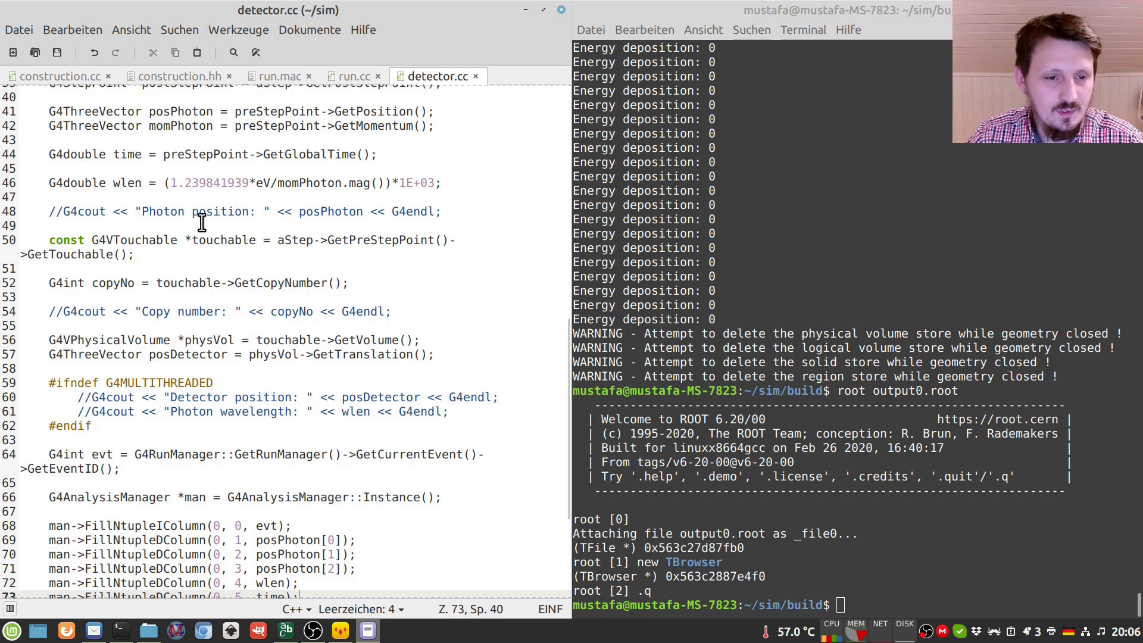
pyautogui.scroll(2, 191, 231)
pyautogui.scroll(2, 192, 231)
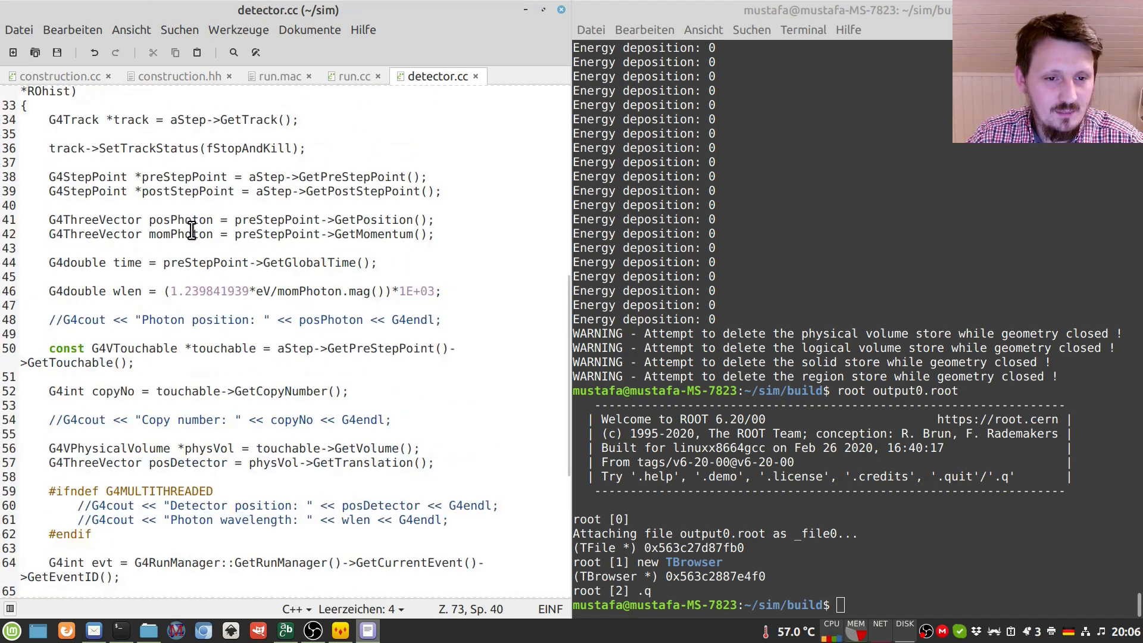
# - Comment out track->SetTrackStatus(fStopAndKill) on line 36 of detector.cc and save
pyautogui.click(47, 149)
pyautogui.scroll(2, 54, 152)
pyautogui.scroll(2, 147, 211)
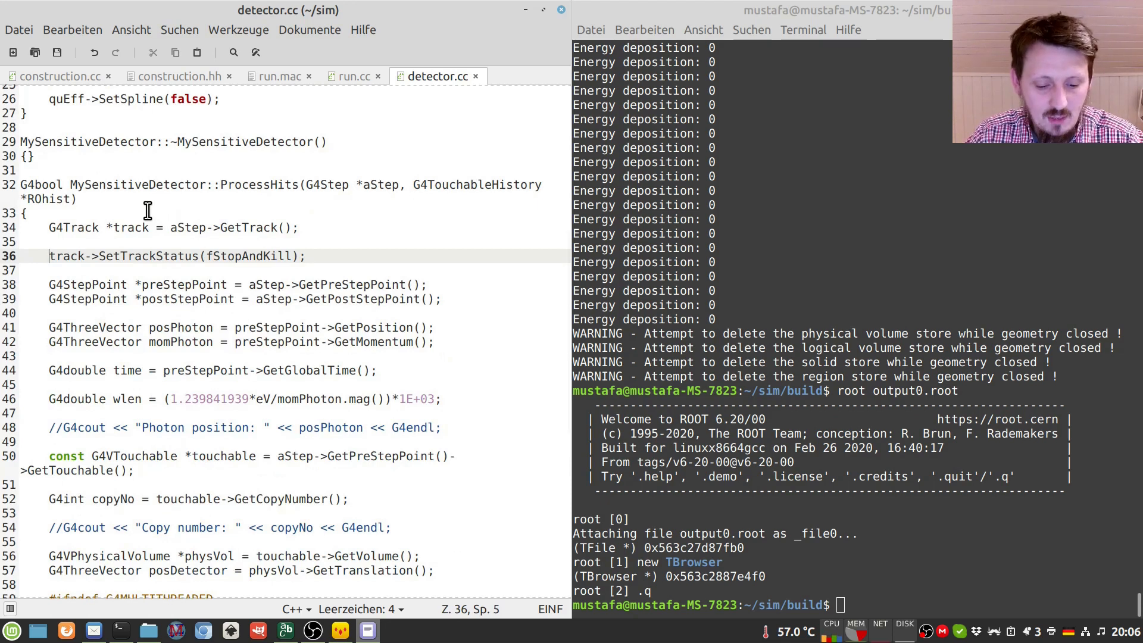
pyautogui.write('//')
pyautogui.hotkey('ctrl', 's')
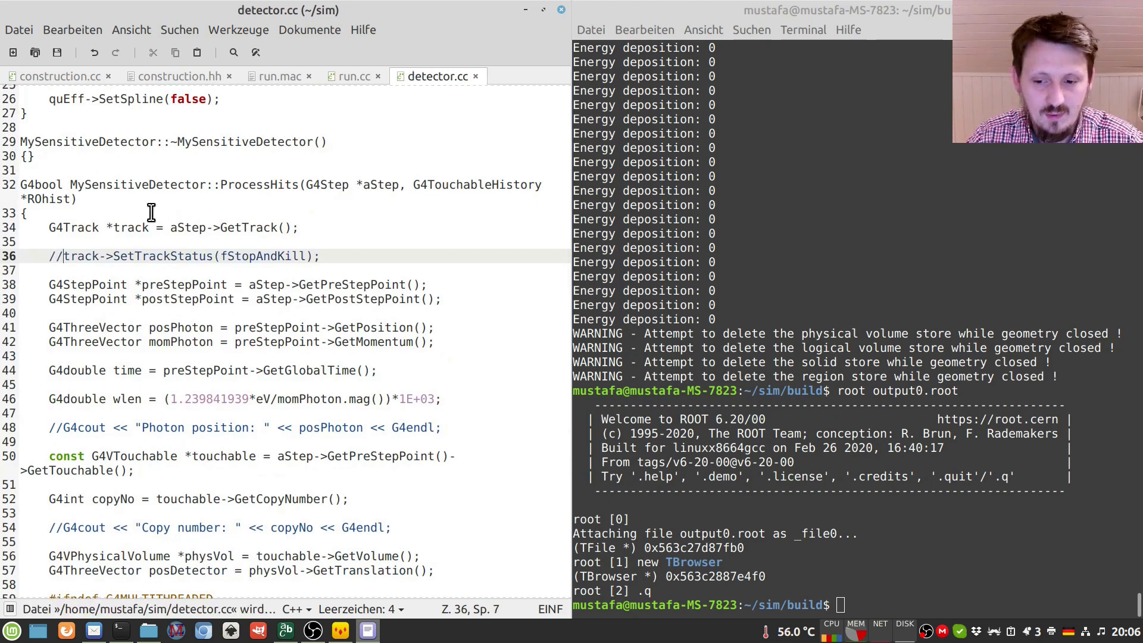
pyautogui.click(712, 377)
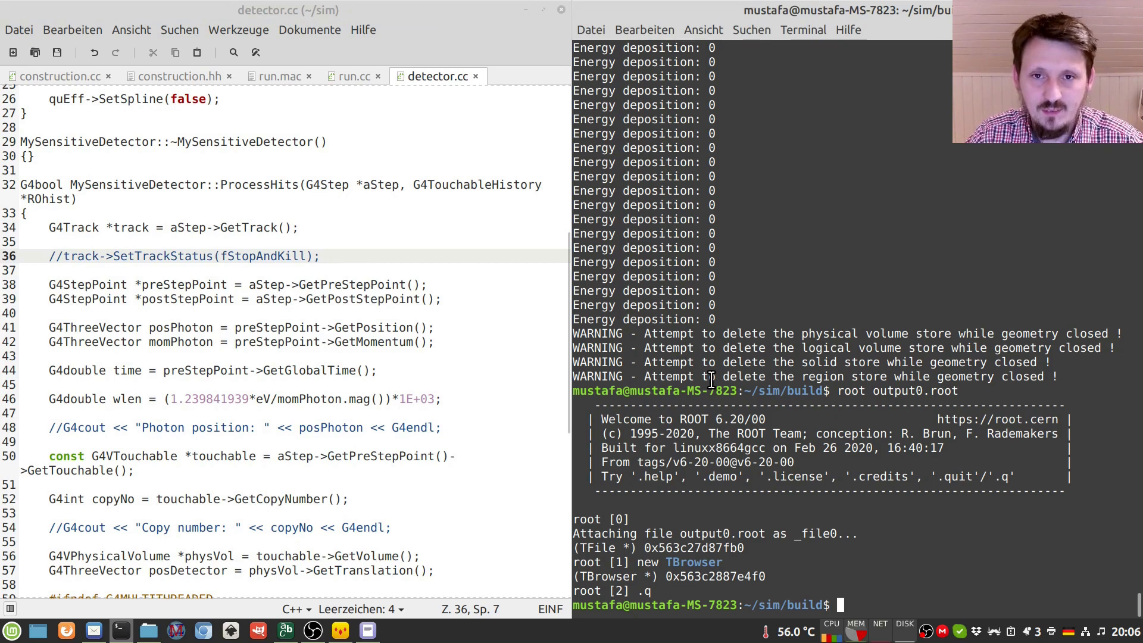
# - From history, rebuild with make -j4 and rerun ./sim run.mac
pyautogui.press('Up')
pyautogui.press('Up')
pyautogui.press('Down')
pyautogui.press('Up')
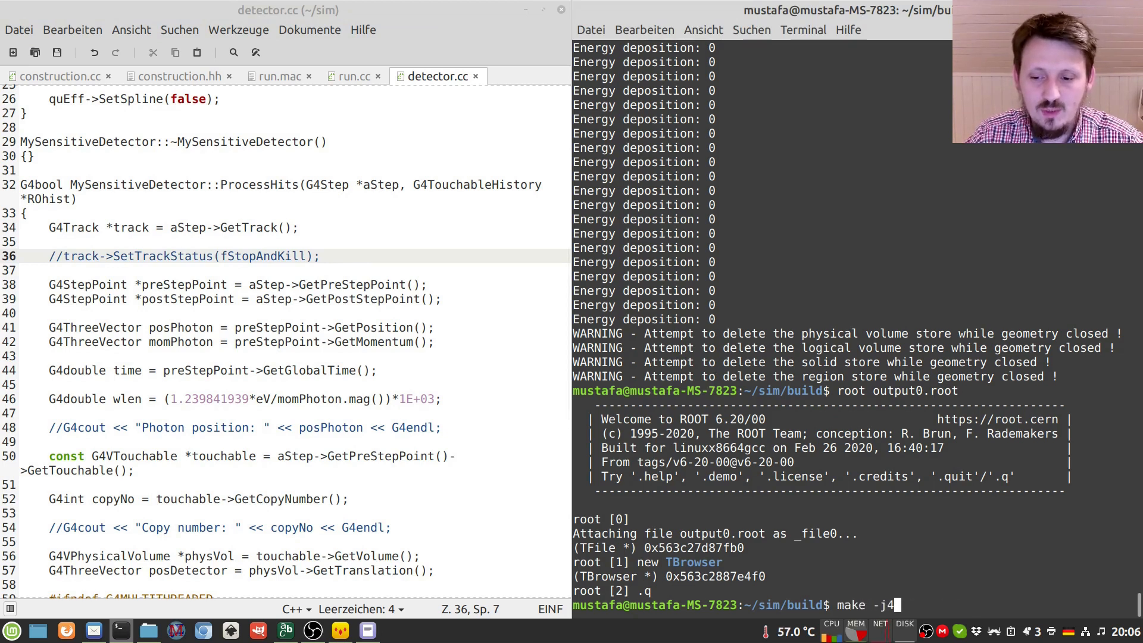
pyautogui.press('Return')
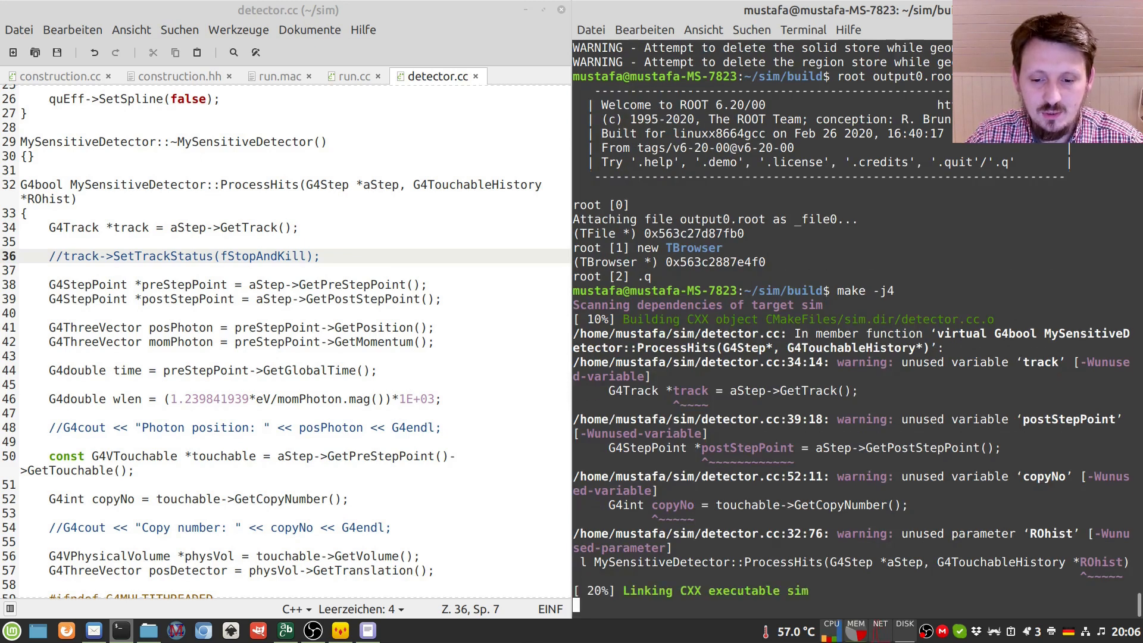
pyautogui.press('Up')
pyautogui.press('Up')
pyautogui.press('Up')
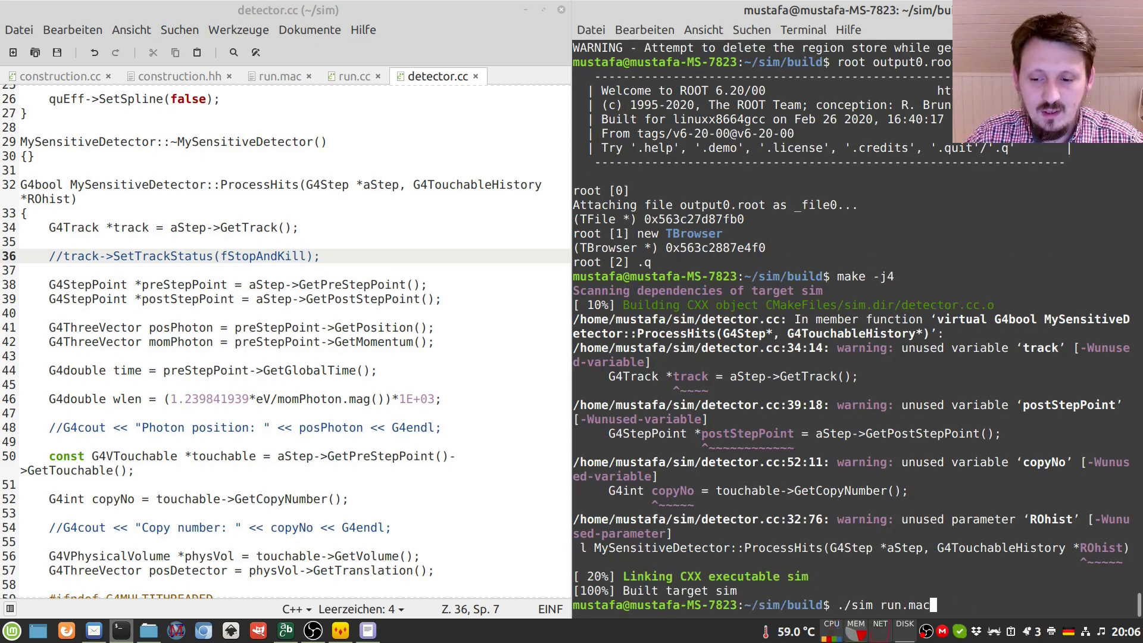
pyautogui.press('Return')
# - Load output0.root in ROOT and start a new TBrowser
pyautogui.press('Up')
pyautogui.press('Up')
pyautogui.press('Up')
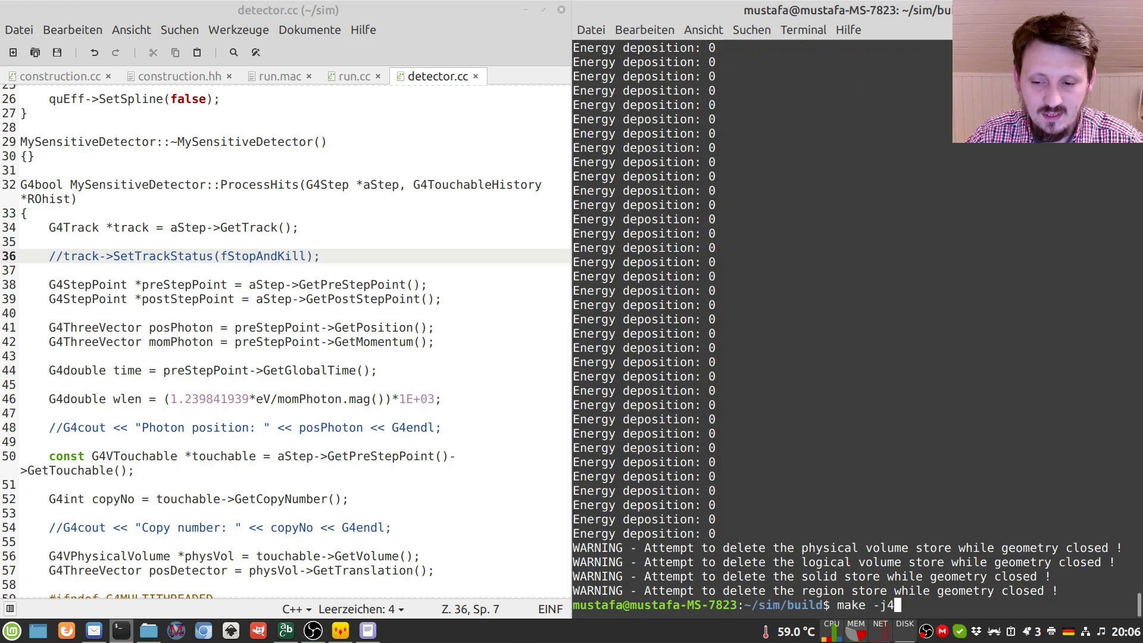
pyautogui.press('Return')
pyautogui.press('Up')
pyautogui.press('Up')
pyautogui.press('Return')
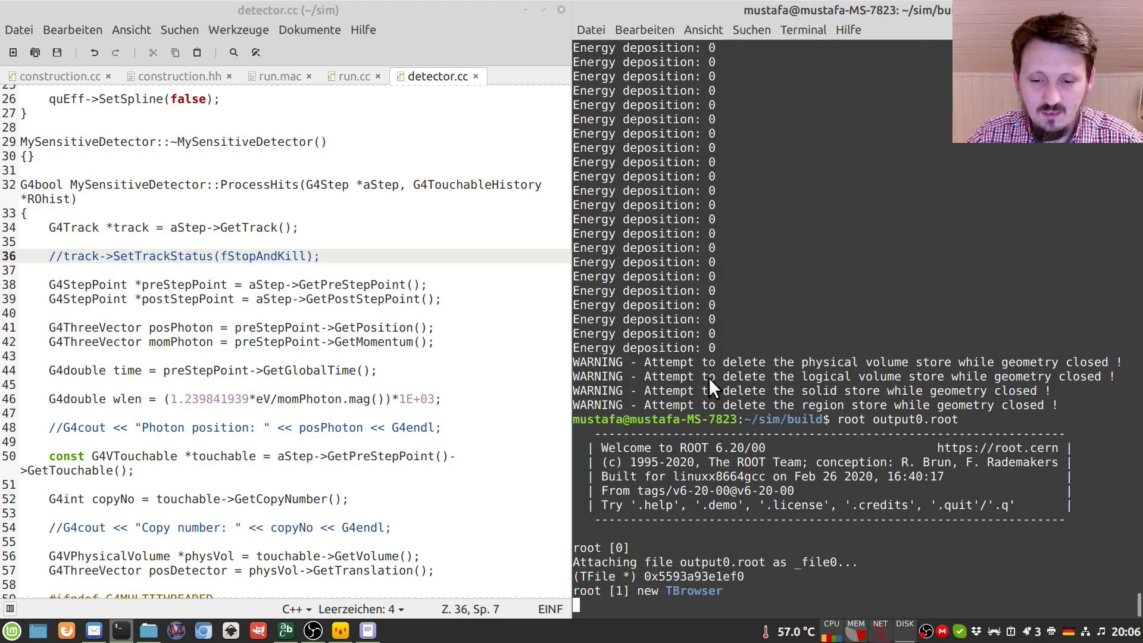
# - Draw the Photons fT histogram and zoom its time axis onto the first peak near 3
pyautogui.doubleClick(370, 267)
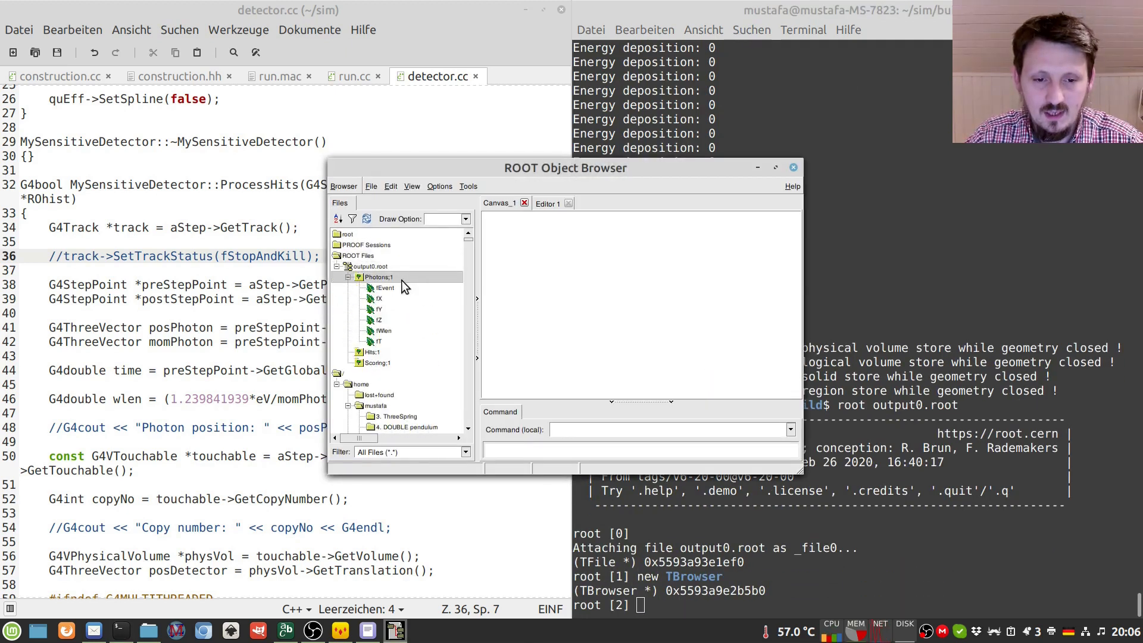
pyautogui.doubleClick(379, 341)
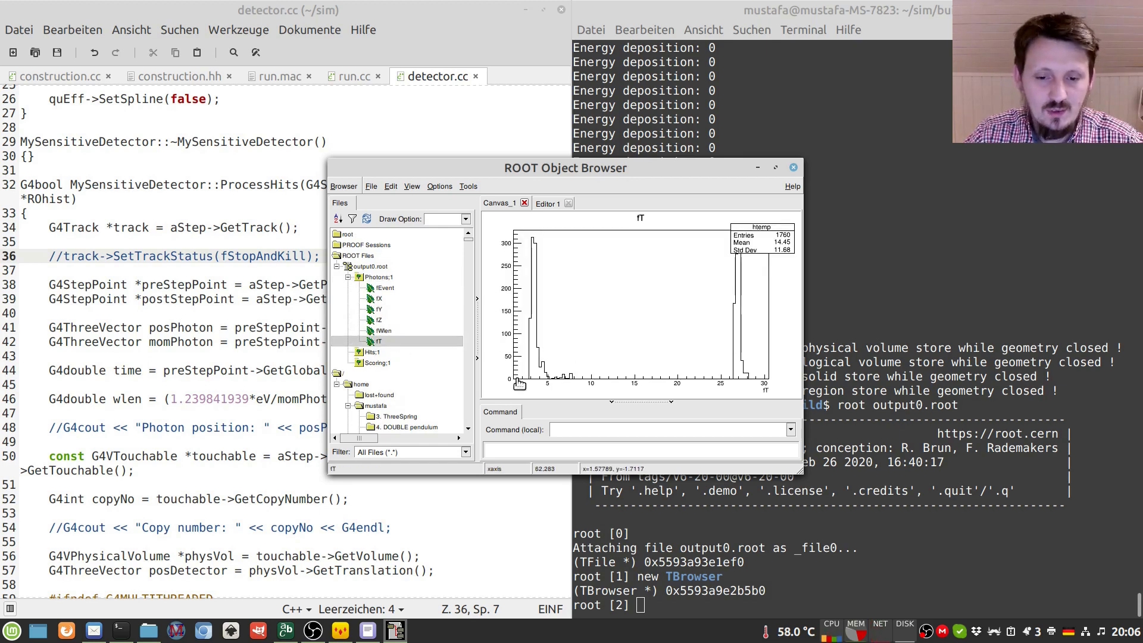
pyautogui.moveTo(520, 382); pyautogui.dragTo(561, 379)
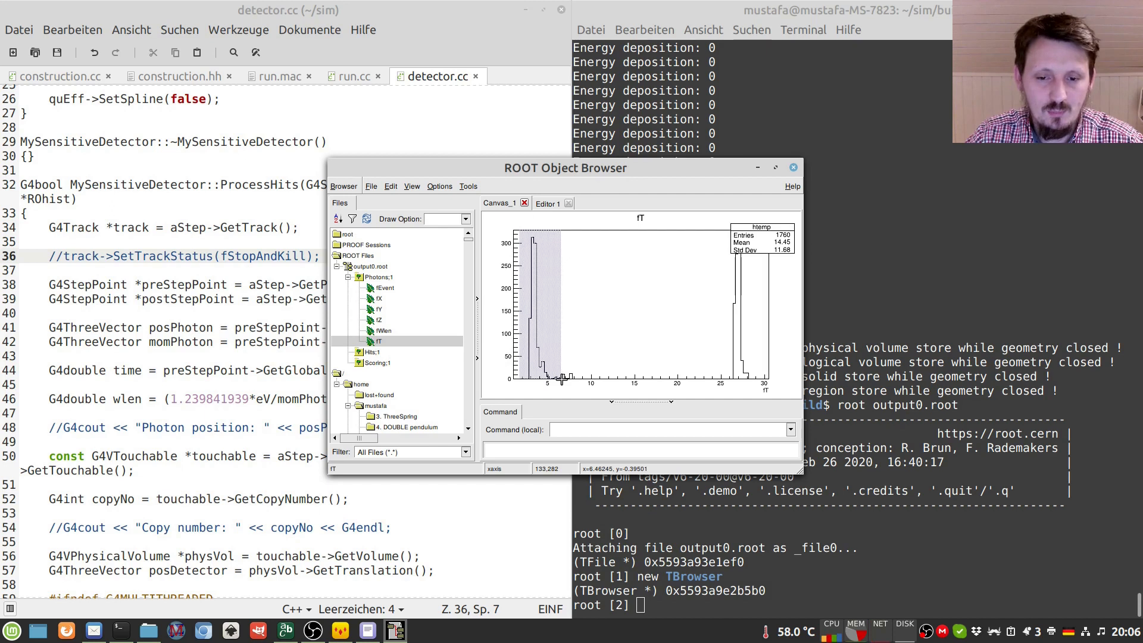
pyautogui.moveTo(561, 380); pyautogui.dragTo(562, 380)
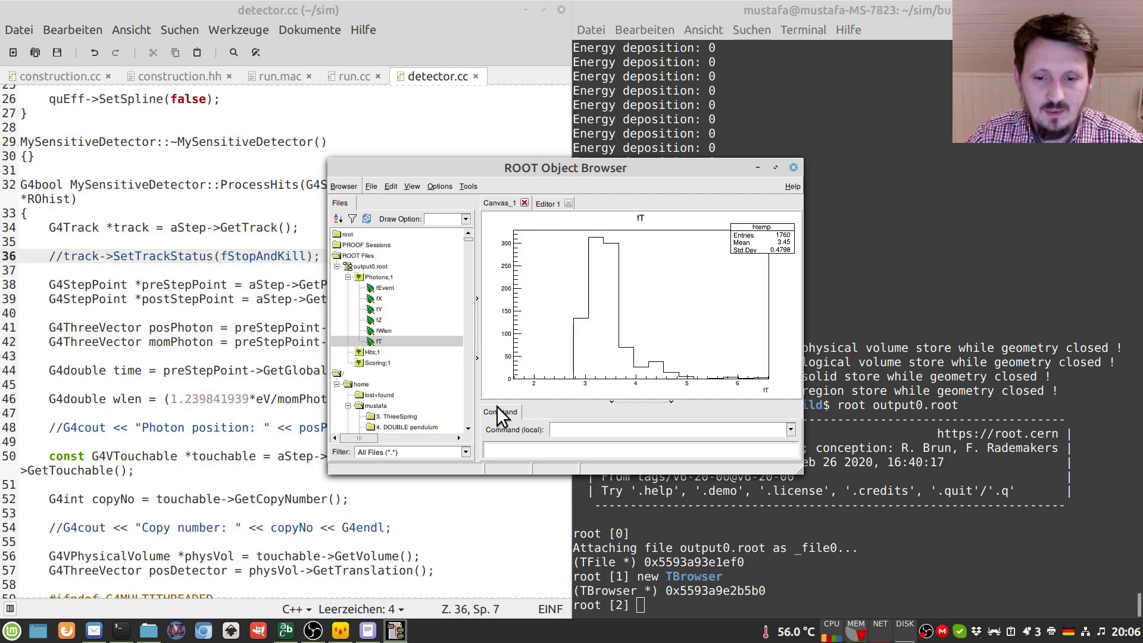
# - Fit the first peak with a Gaussian via the Fit Panel, giving mean ≈3.32, sigma ≈0.29
pyautogui.click(469, 187)
pyautogui.click(482, 225)
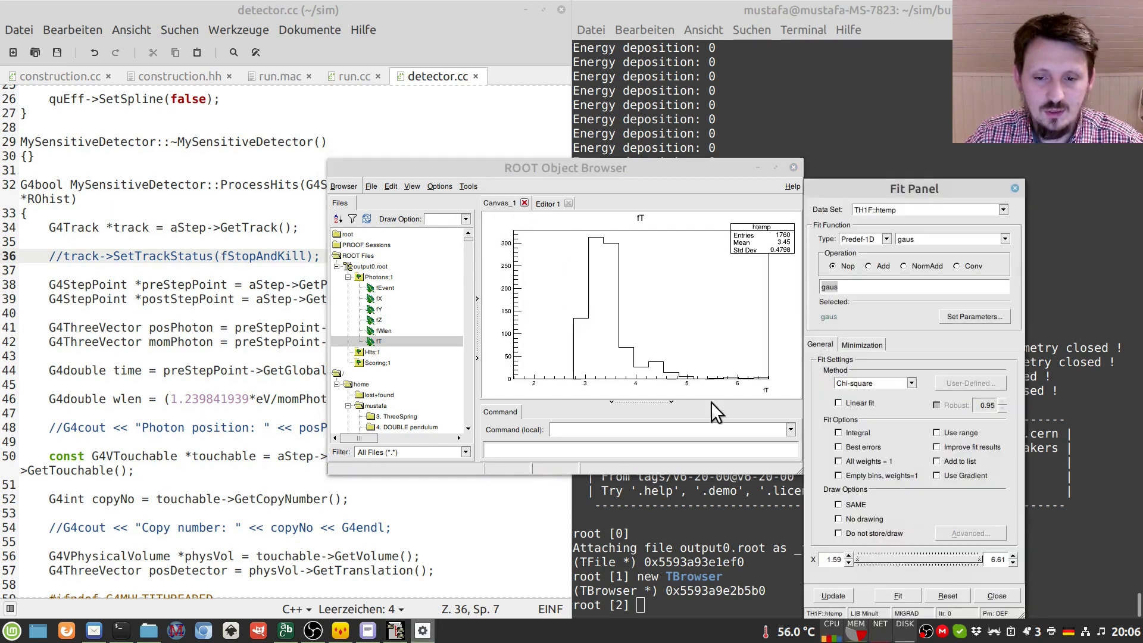
pyautogui.click(898, 596)
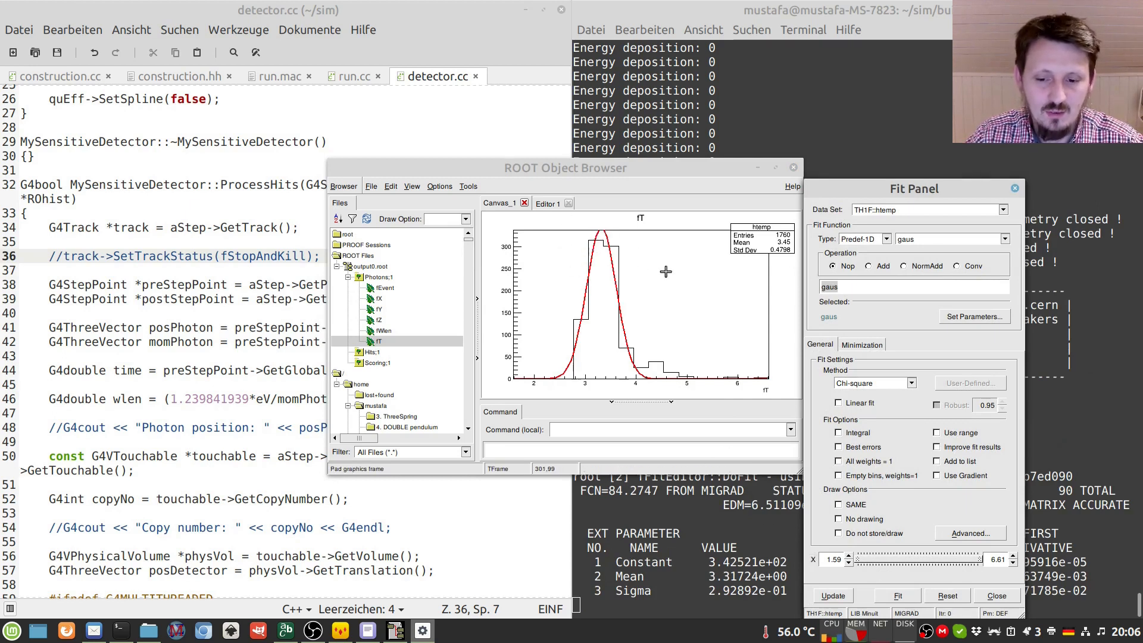
pyautogui.moveTo(903, 190); pyautogui.dragTo(285, 166)
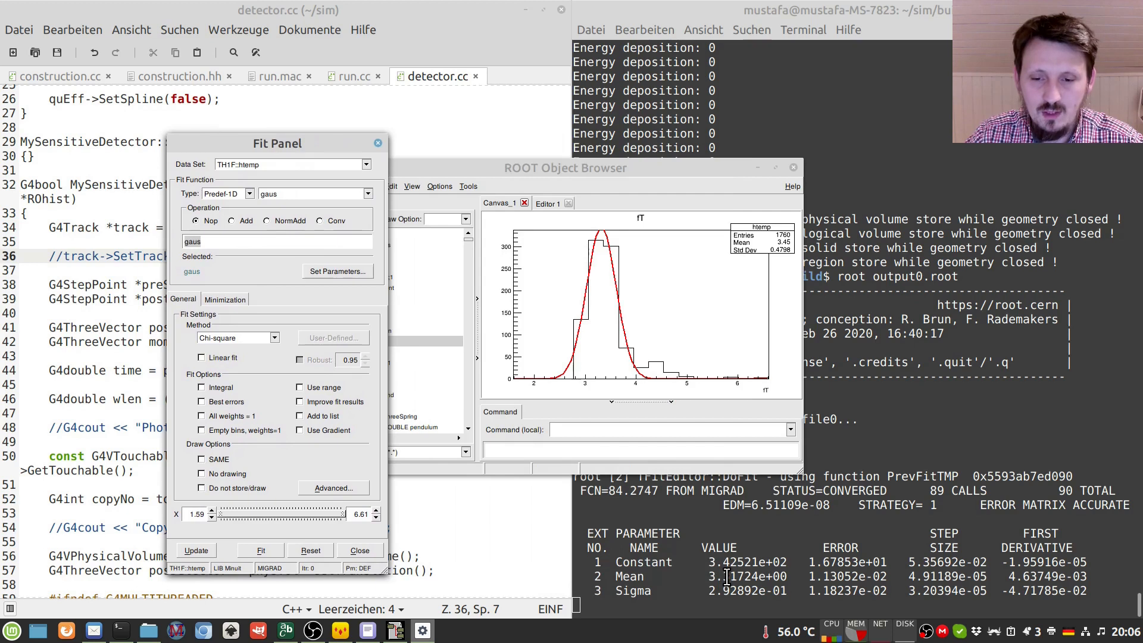
pyautogui.moveTo(594, 167); pyautogui.dragTo(515, 52)
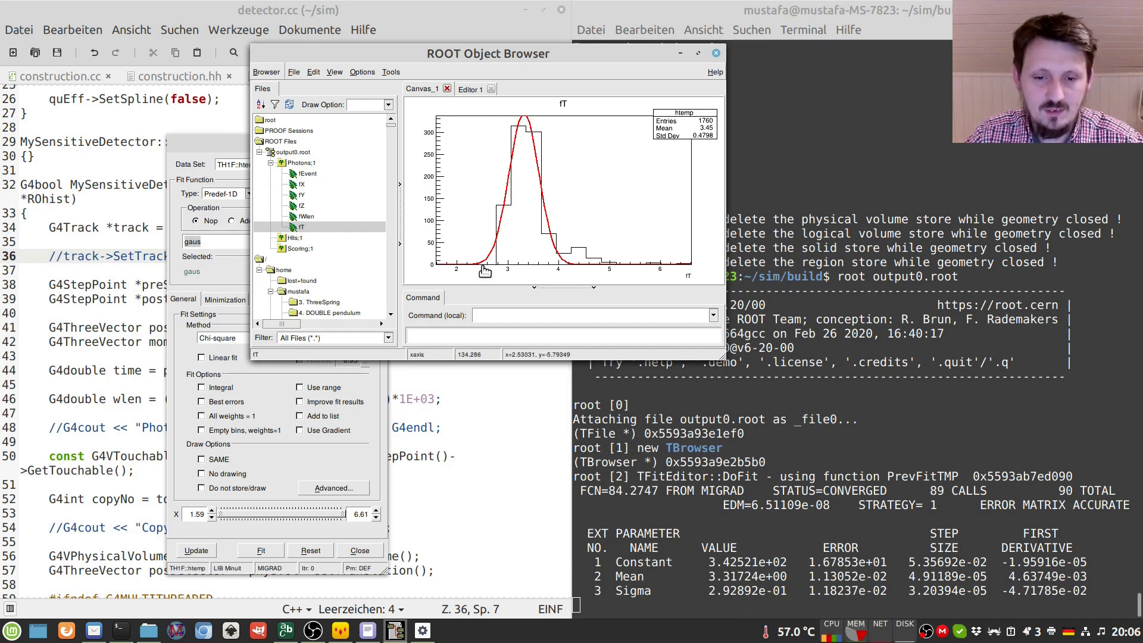
# - Unzoom the fT time axis, then zoom onto the second peak around 25–30
pyautogui.rightClick(485, 268)
pyautogui.click(523, 391)
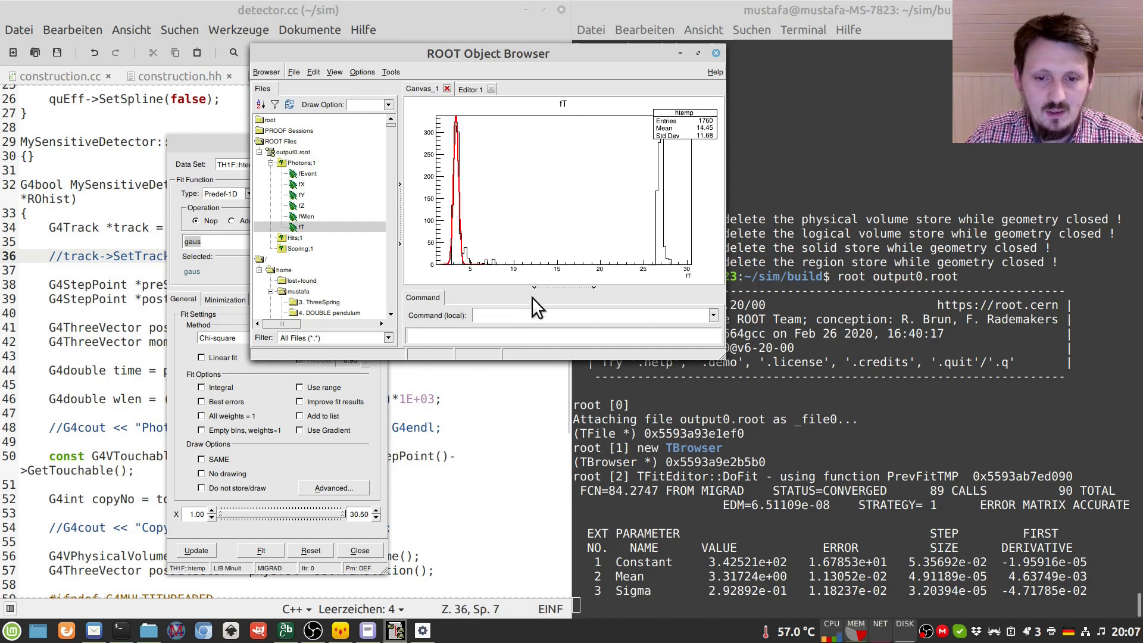
pyautogui.moveTo(641, 273); pyautogui.dragTo(689, 273)
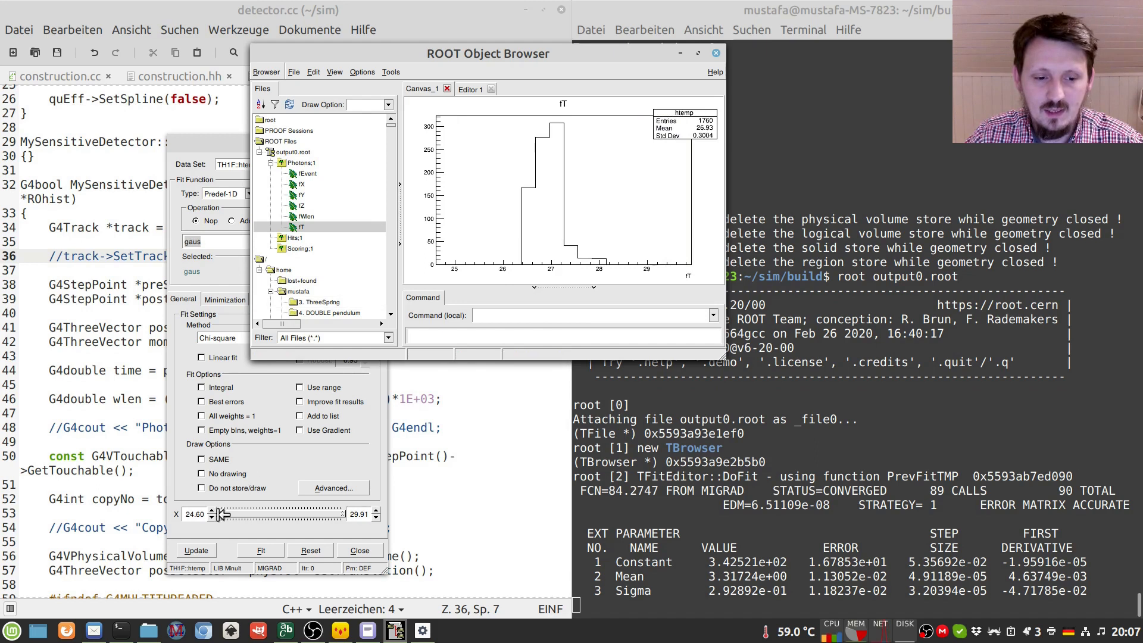
# - Restrict the fit range to about 25.8–28.1 and fit a Gaussian, mean ≈26.87, sigma ≈0.29
pyautogui.moveTo(222, 515)
pyautogui.mouseDown()
pyautogui.moveTo(271, 516)
pyautogui.moveTo(258, 516)
pyautogui.mouseUp()
pyautogui.moveTo(340, 516); pyautogui.dragTo(294, 515)
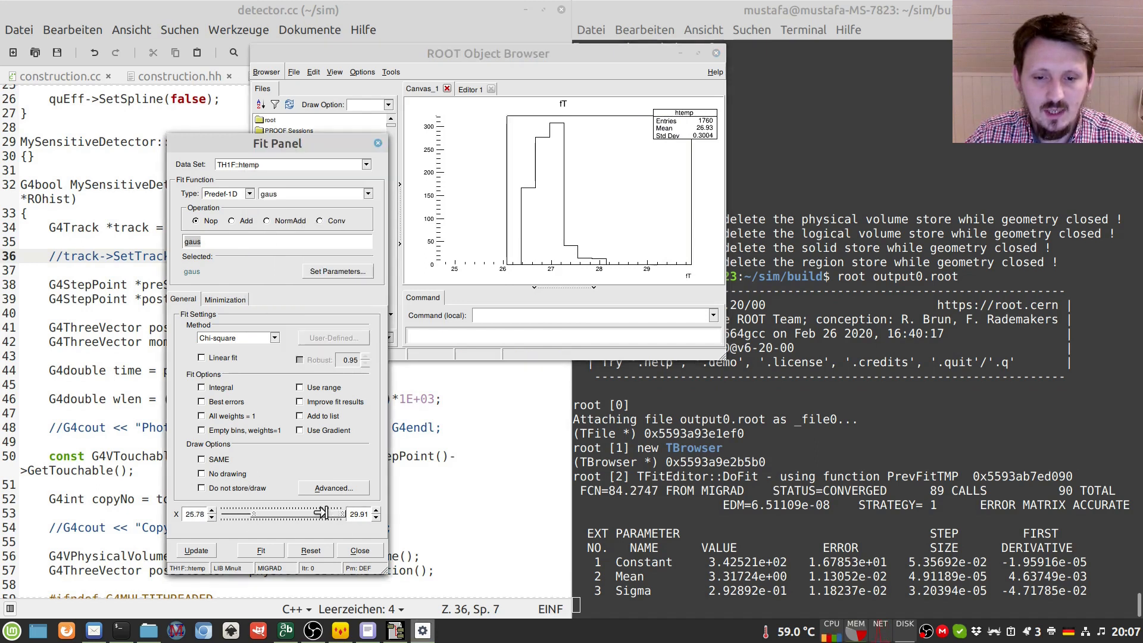
pyautogui.click(262, 551)
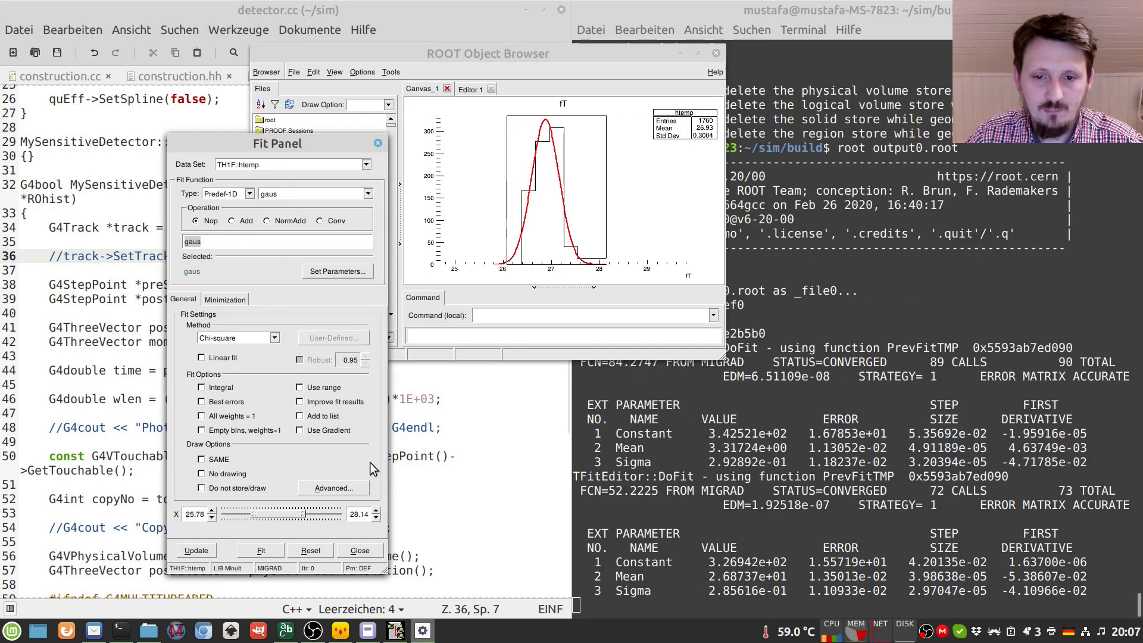
pyautogui.click(734, 581)
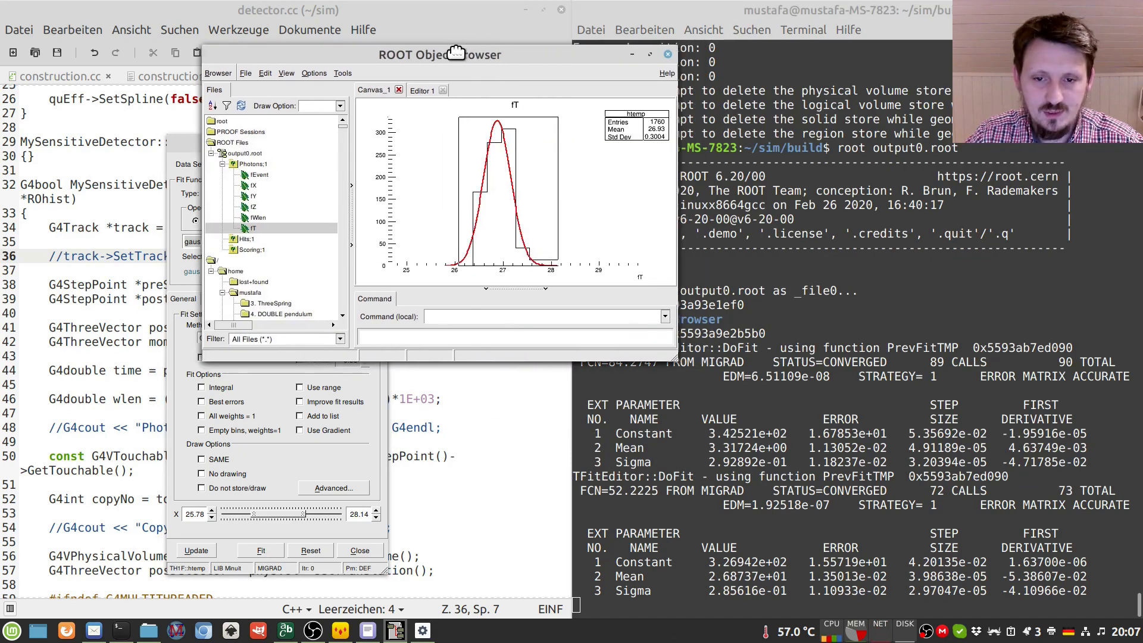
# - Launch the calculator and compute the peak gap 26,8−3,3 = 23,5
pyautogui.moveTo(496, 50); pyautogui.dragTo(443, 51)
pyautogui.press('super')
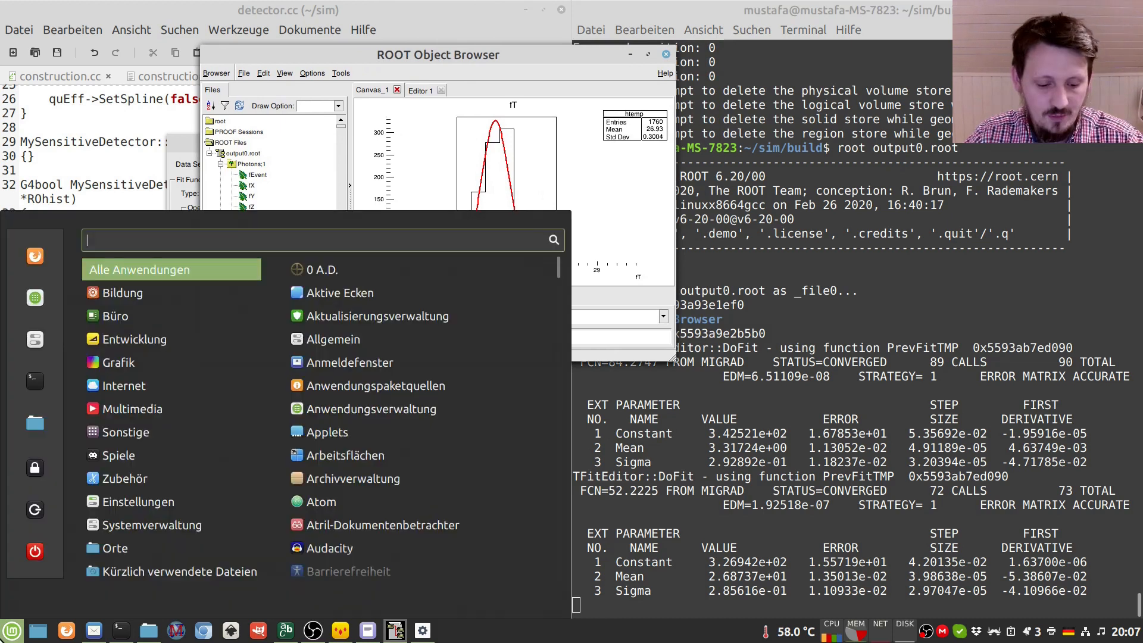
pyautogui.write('rech')
pyautogui.click(408, 290)
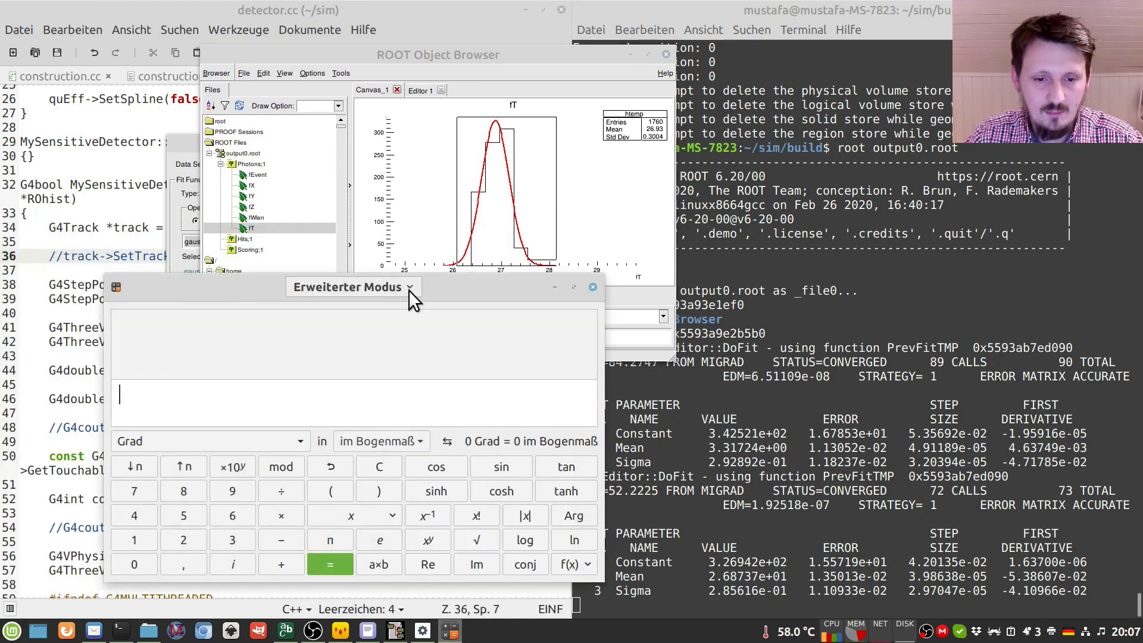
pyautogui.moveTo(441, 290); pyautogui.dragTo(420, 148)
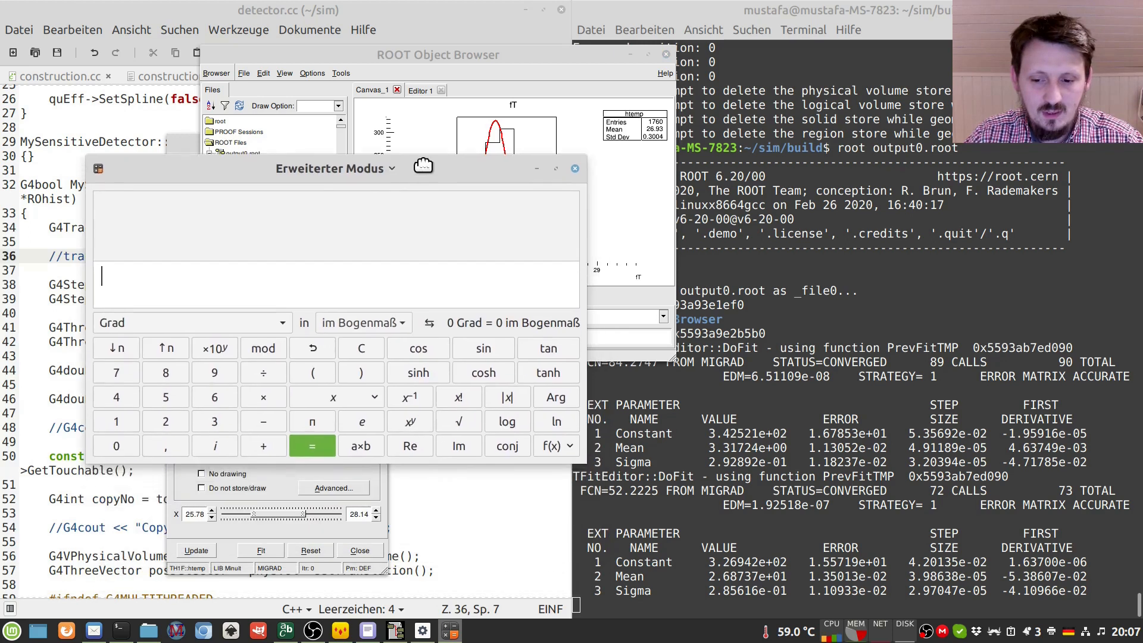
pyautogui.write('2')
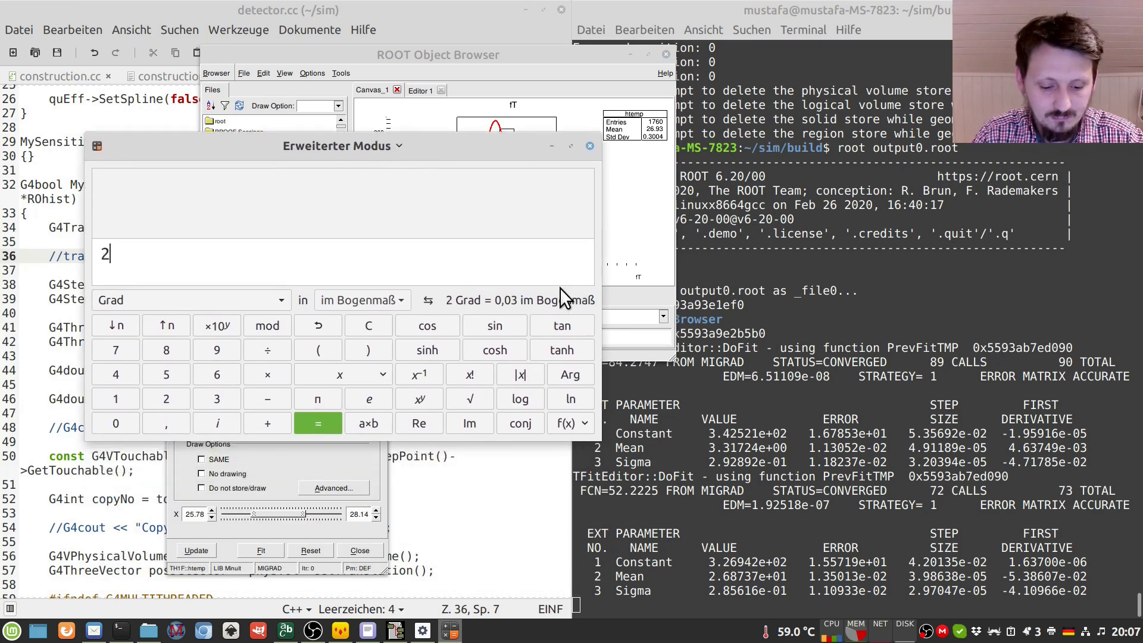
pyautogui.write('68')
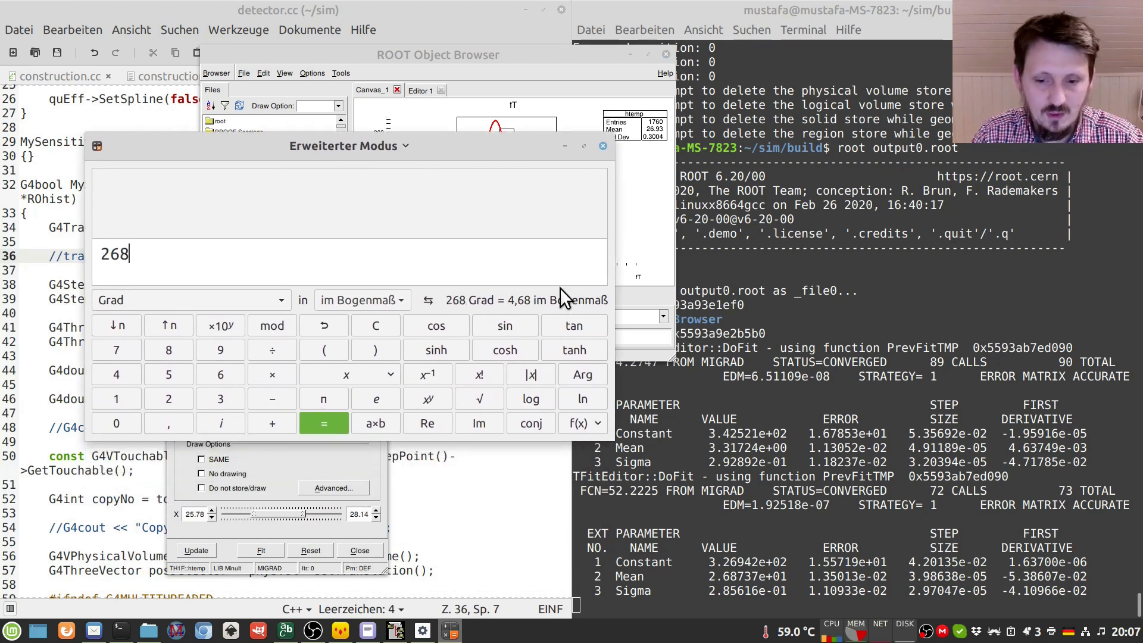
pyautogui.press('BackSpace')
pyautogui.write(',8−')
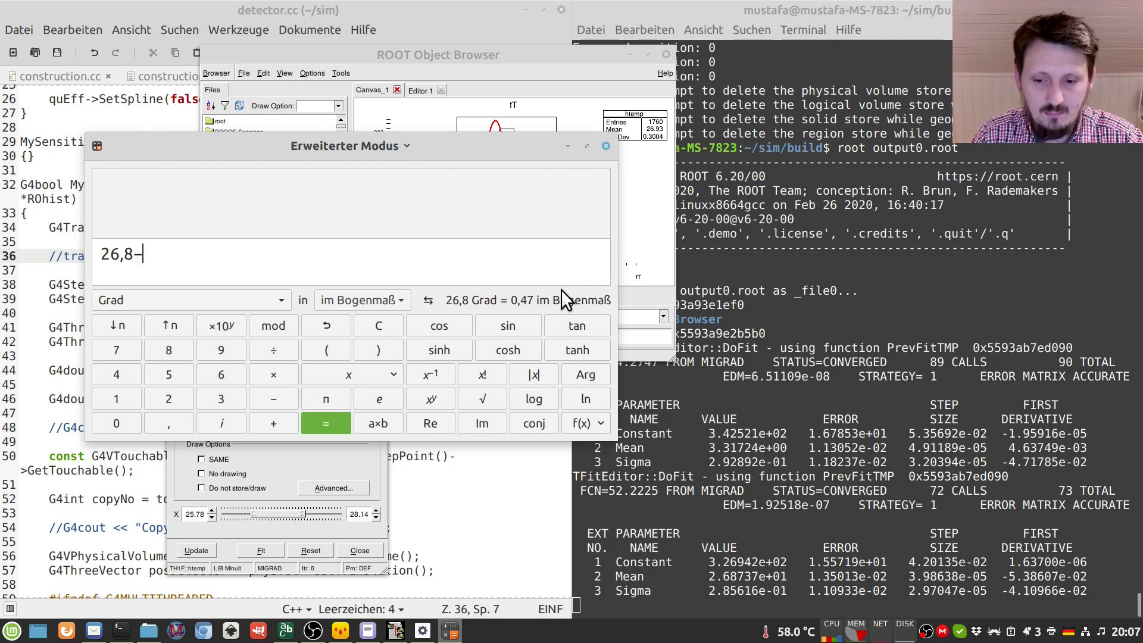
pyautogui.write('3,3')
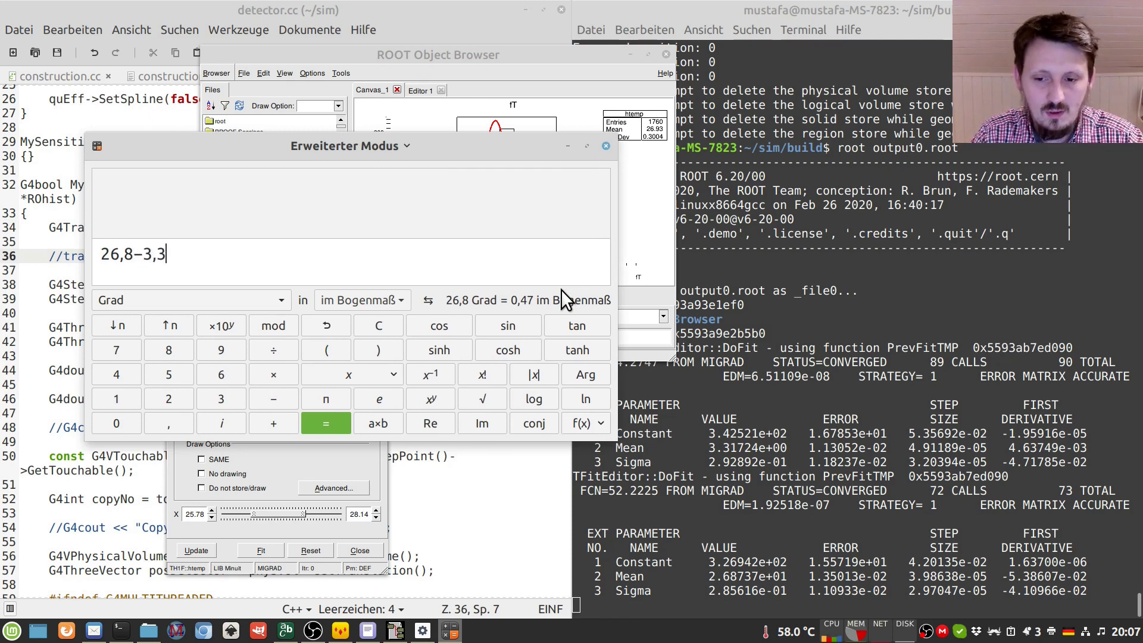
pyautogui.press('Return')
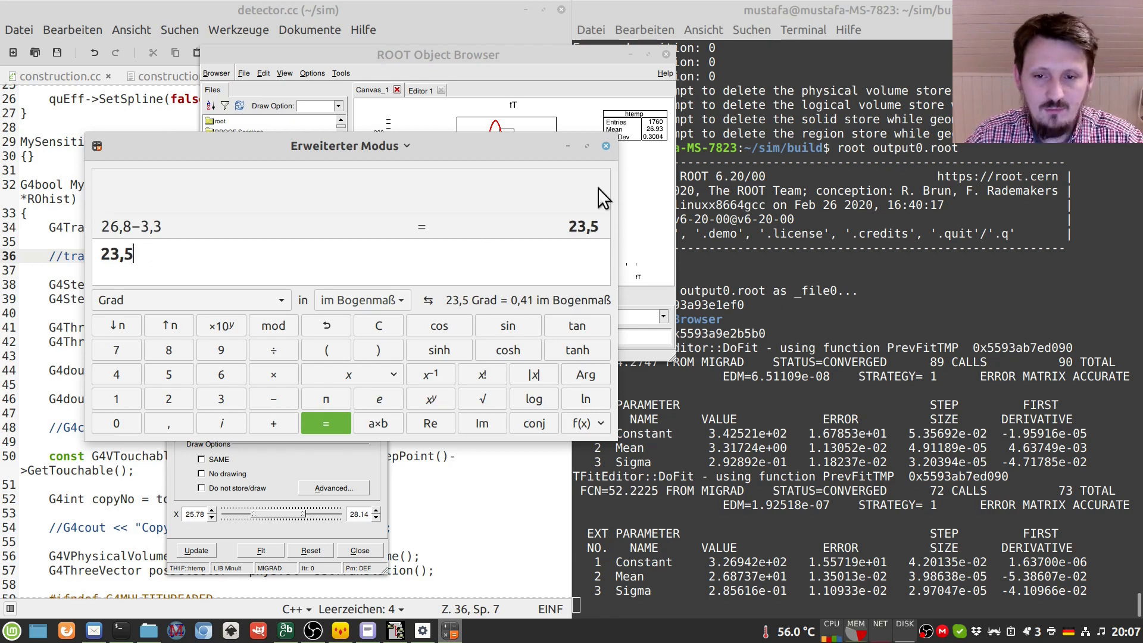
# - Compute 23,5÷7 ≈ 3,357 and 7÷23,5 ≈ 0,298 for the particle speed ratio
pyautogui.moveTo(520, 147); pyautogui.dragTo(605, 273)
pyautogui.write('÷7')
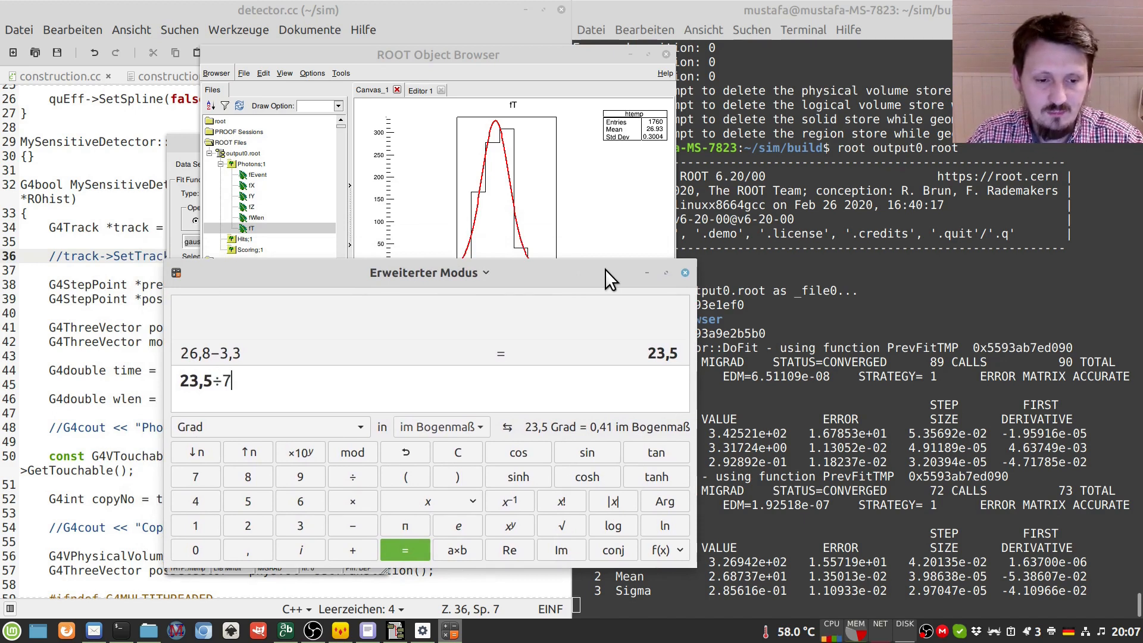
pyautogui.press('Return')
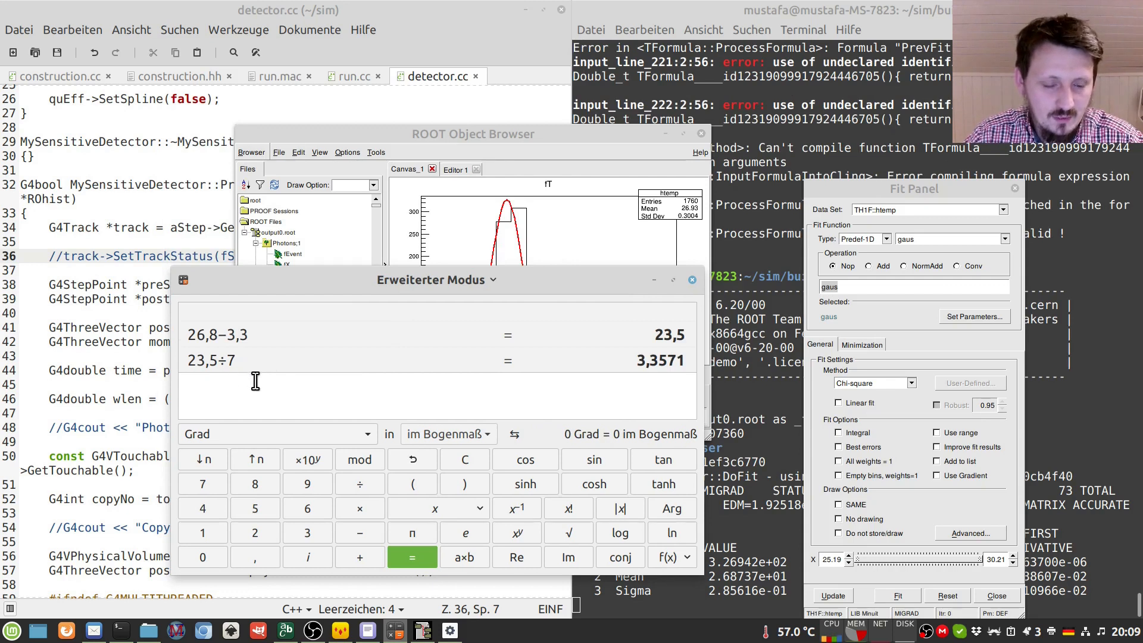
pyautogui.write('7')
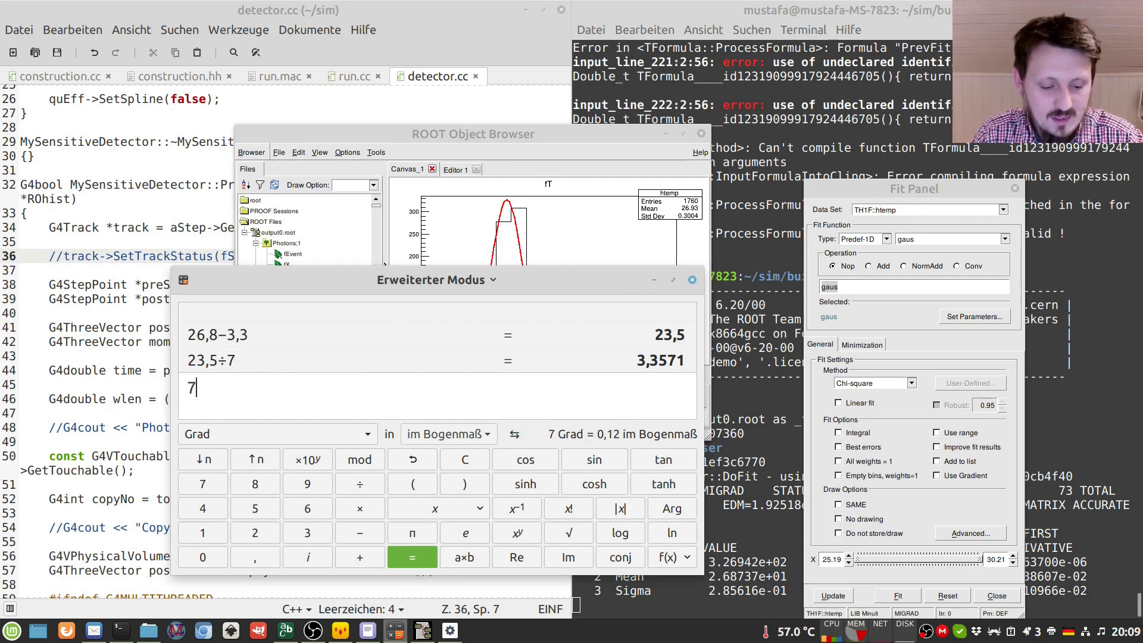
pyautogui.write('÷23,')
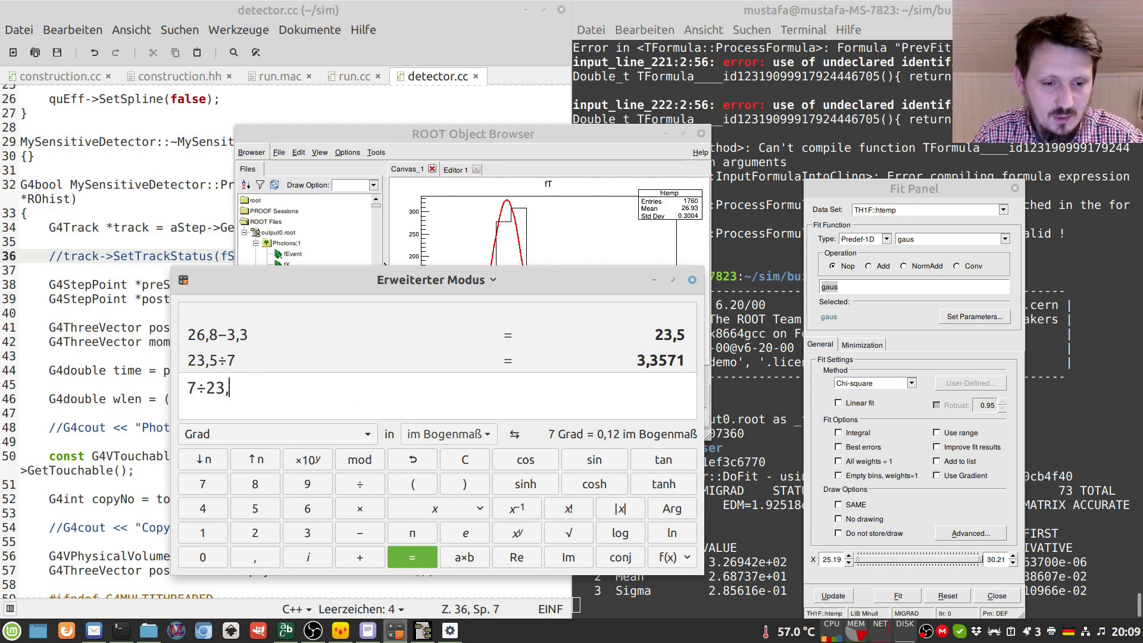
pyautogui.write('5')
pyautogui.press('Return')
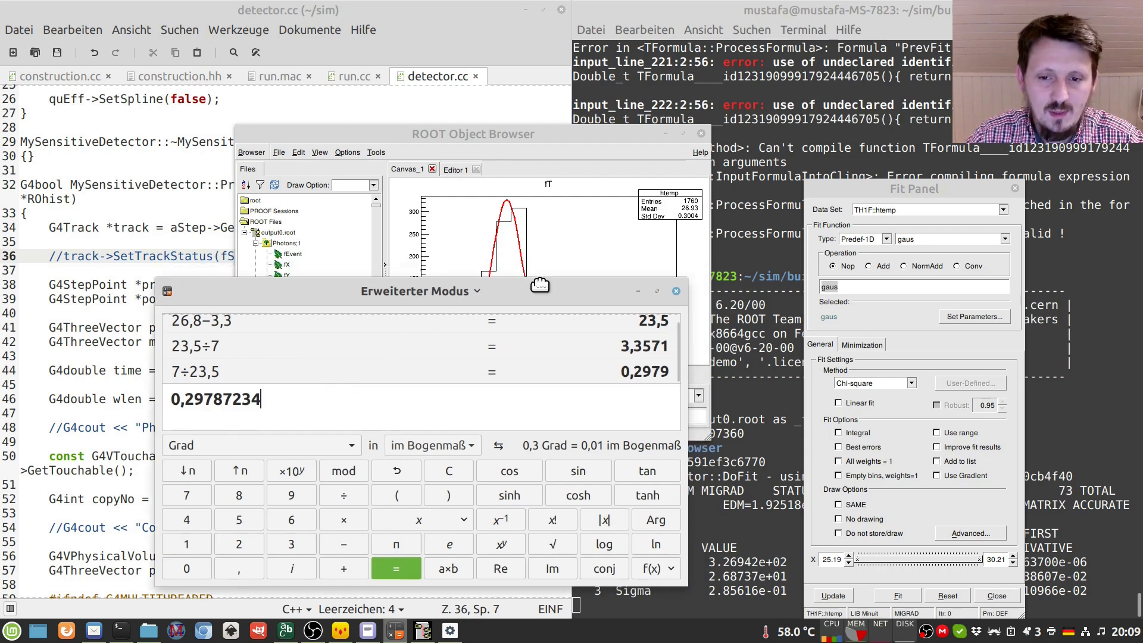
pyautogui.moveTo(563, 272); pyautogui.dragTo(535, 290)
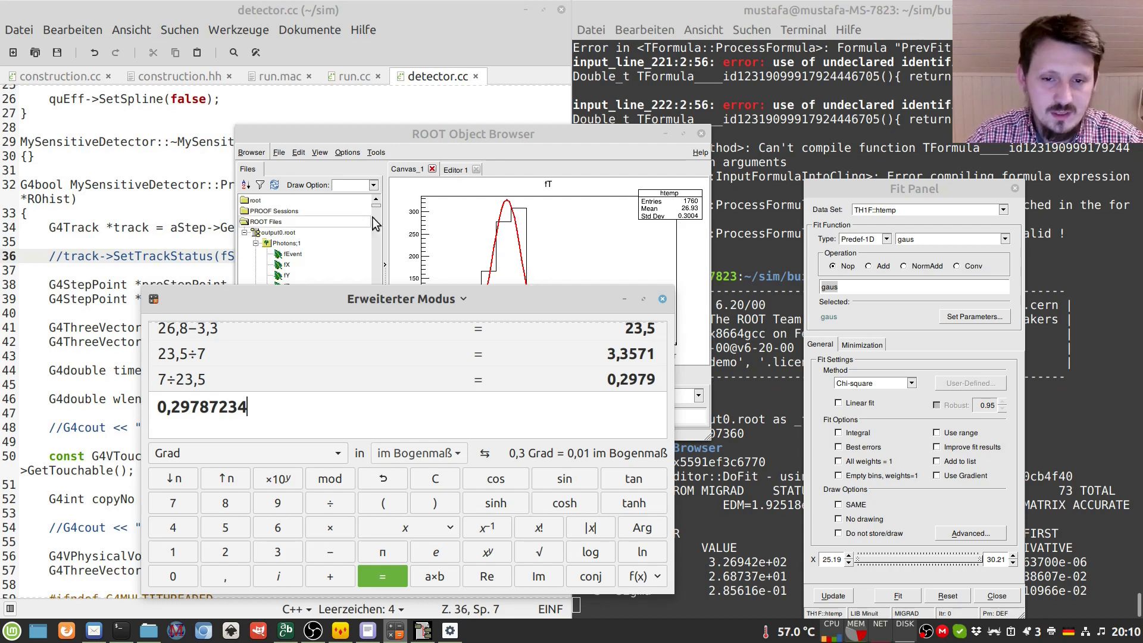
# - Unzoom the fT axis to show both peaks and expand the Hits tree branches
pyautogui.moveTo(474, 134); pyautogui.dragTo(496, 89)
pyautogui.rightClick(492, 303)
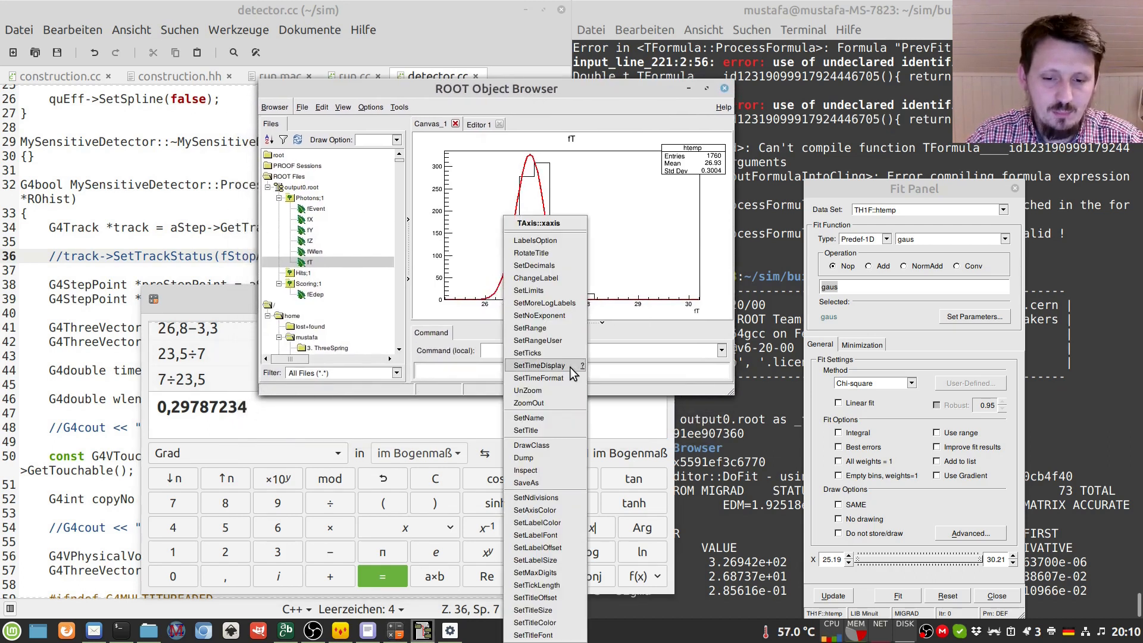
pyautogui.click(522, 371)
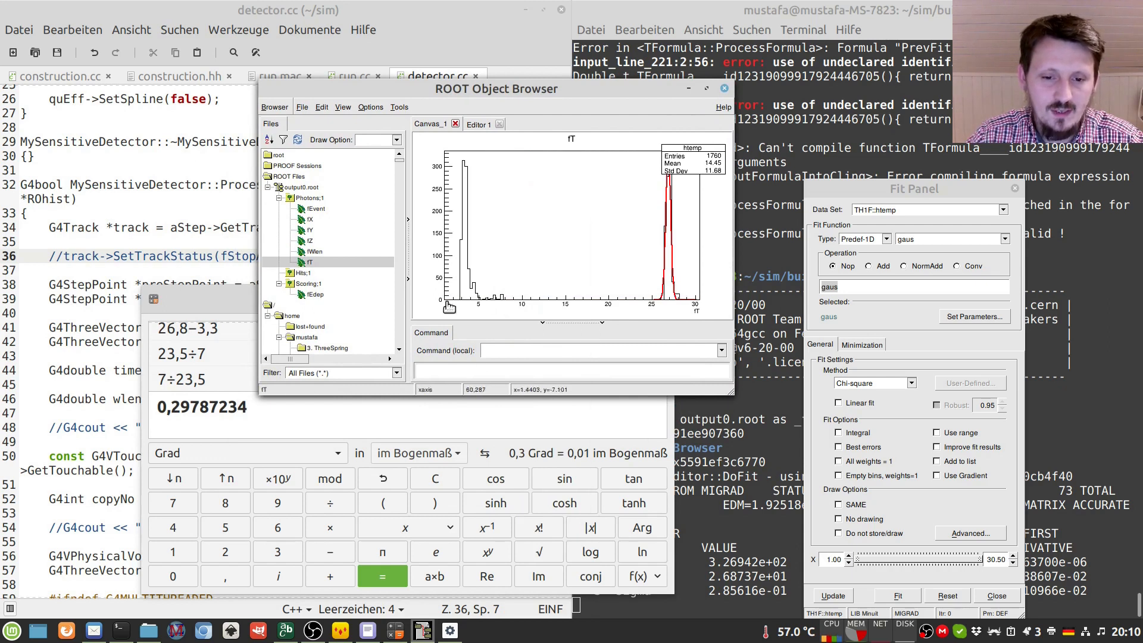
pyautogui.click(686, 313)
pyautogui.moveTo(685, 317); pyautogui.dragTo(689, 319)
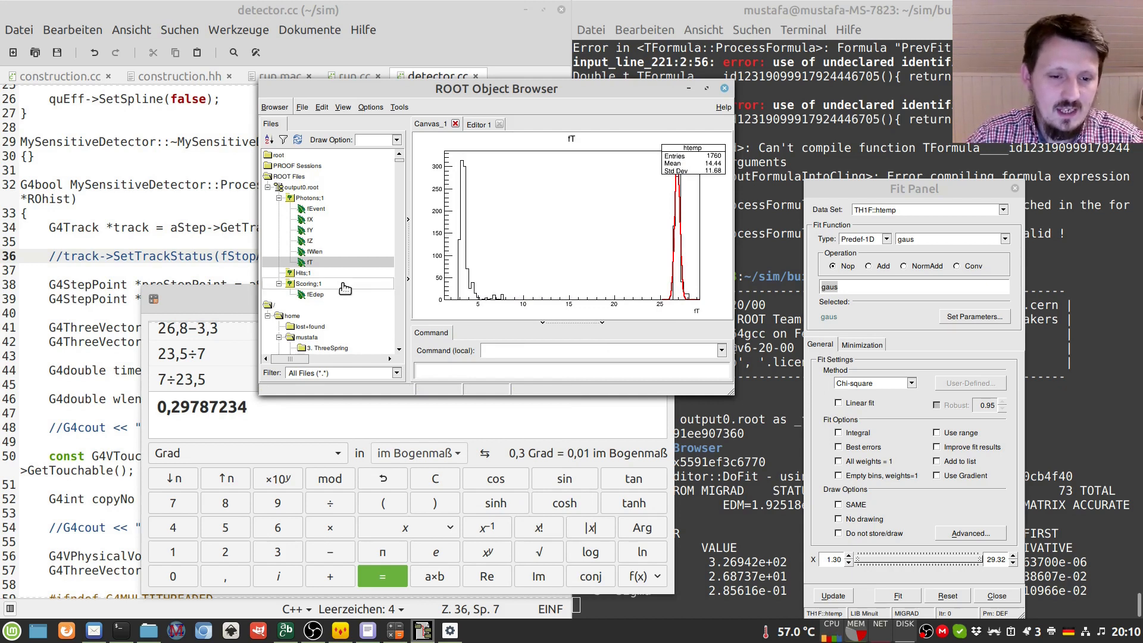
pyautogui.doubleClick(302, 274)
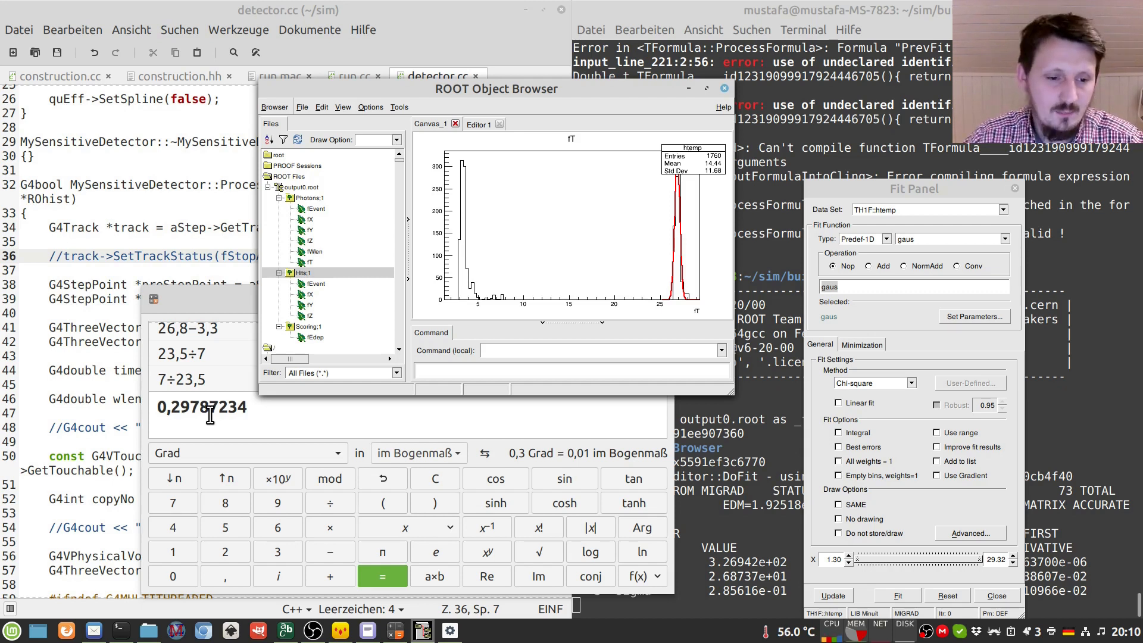
pyautogui.click(210, 414)
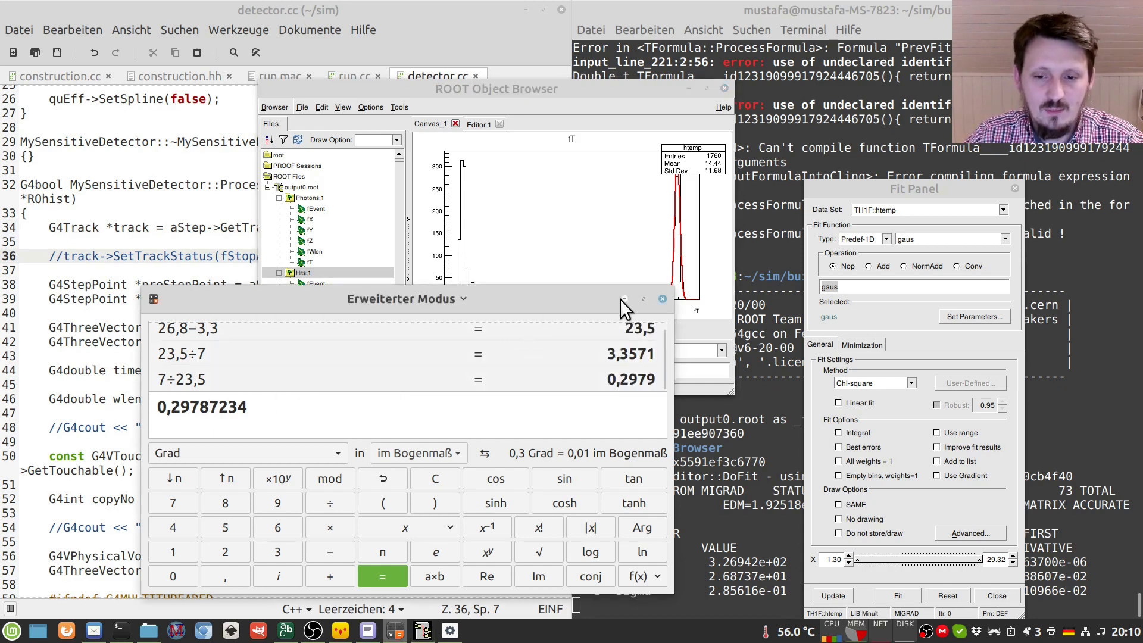
pyautogui.moveTo(573, 299); pyautogui.dragTo(572, 397)
pyautogui.click(574, 350)
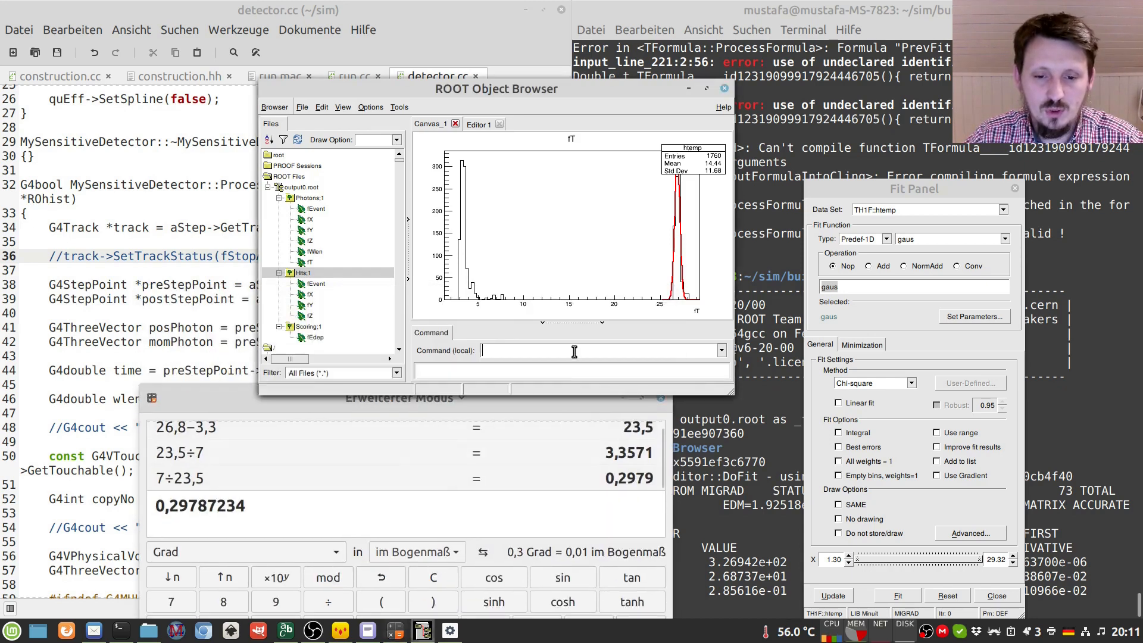